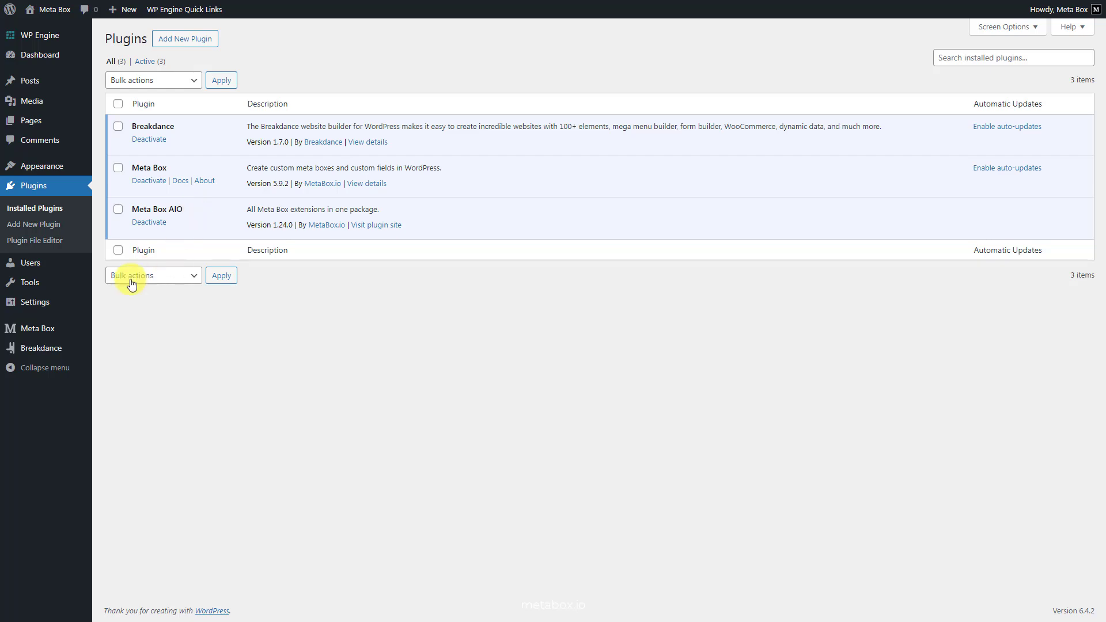
# Open the Meta Box extensions list and review which extensions are enabled
pyautogui.moveTo(81, 326)
pyautogui.click(121, 445)
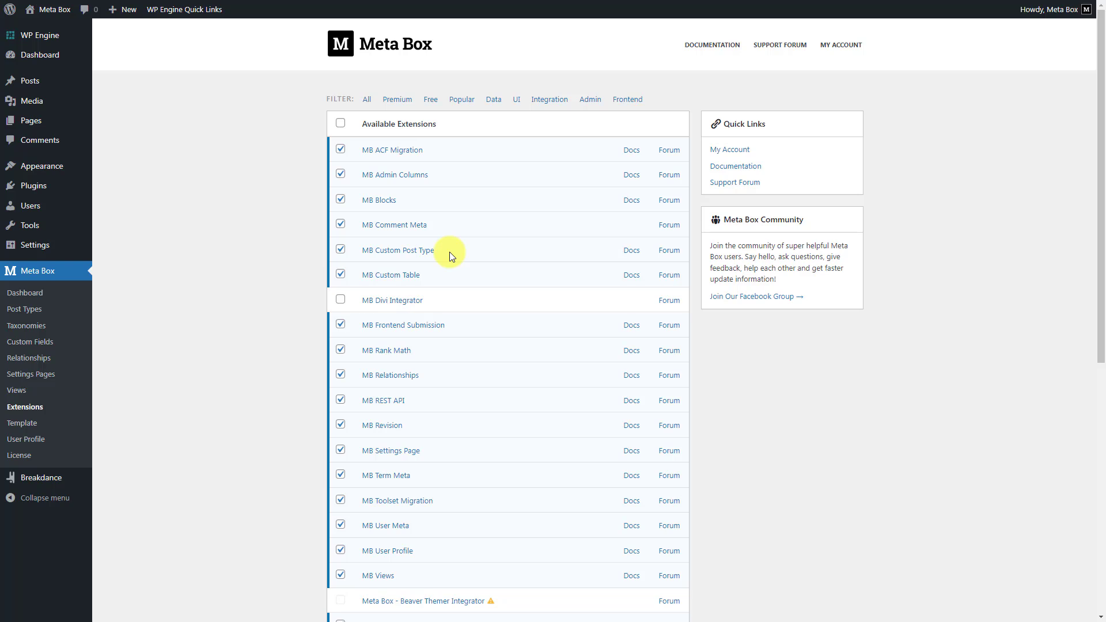
pyautogui.scroll(-5, 450, 252)
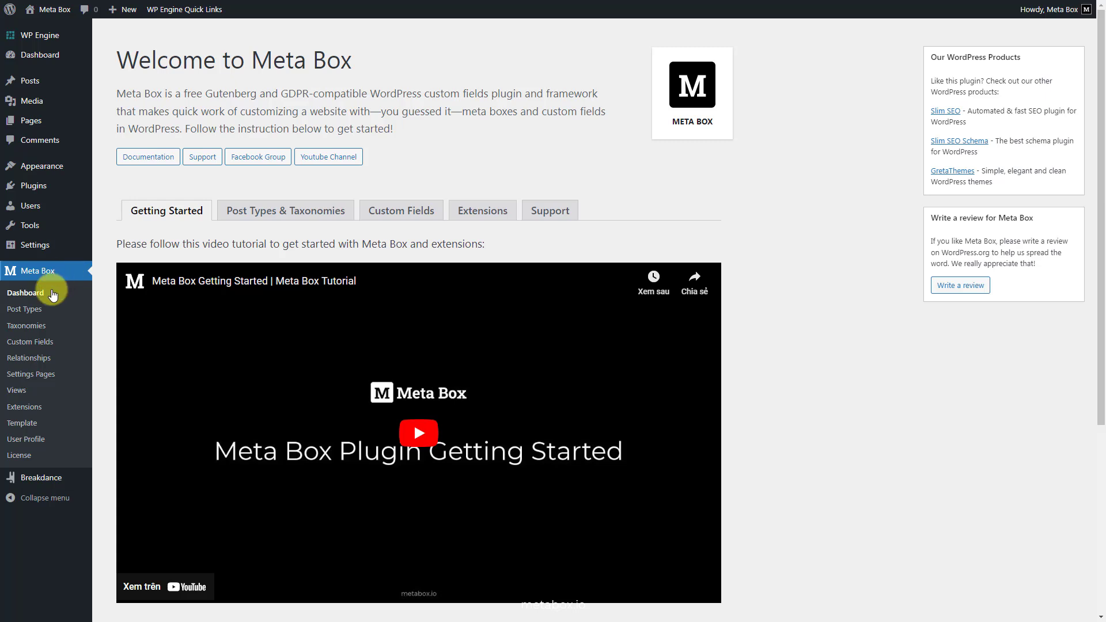
# Create and publish a Meta Box custom post type with plural name "Events" and singular name "Event"
pyautogui.click(26, 309)
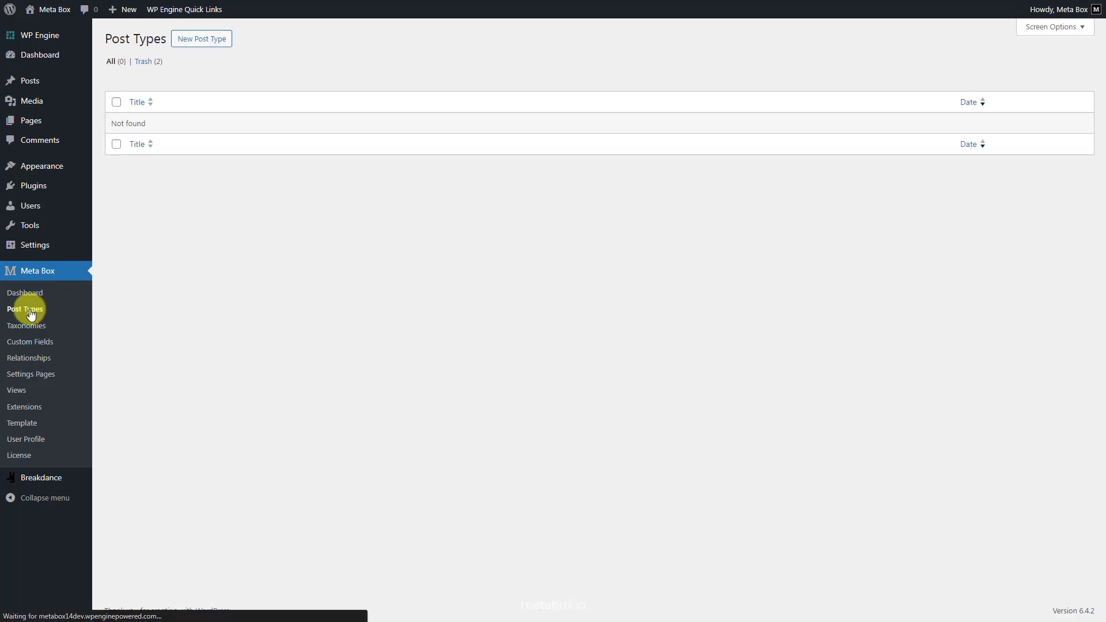
pyautogui.click(223, 40)
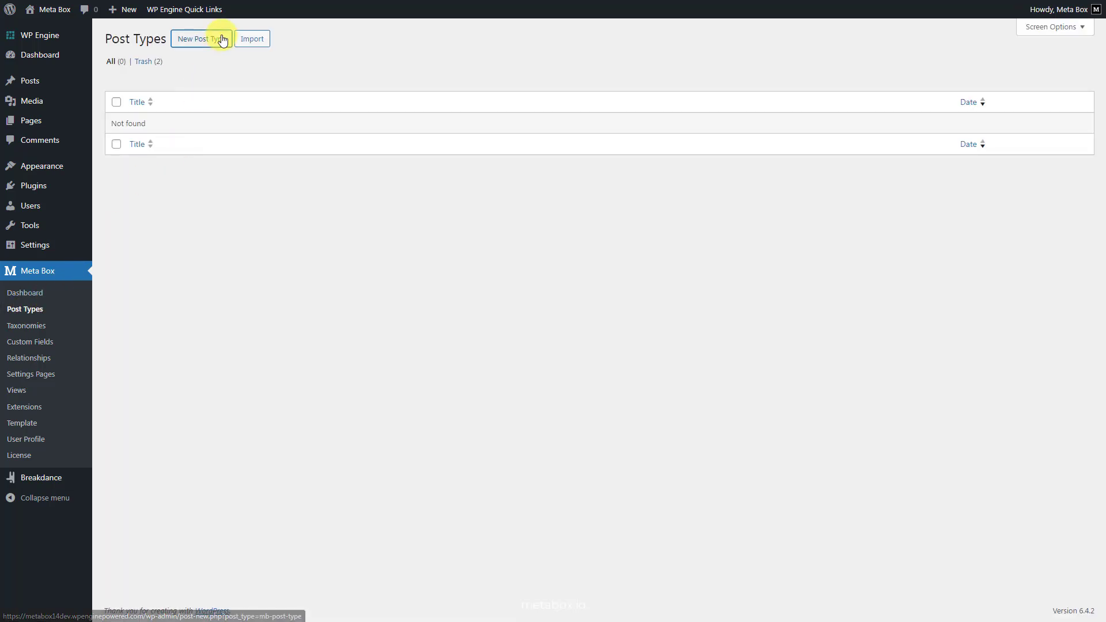
pyautogui.click(430, 106)
pyautogui.write('Events')
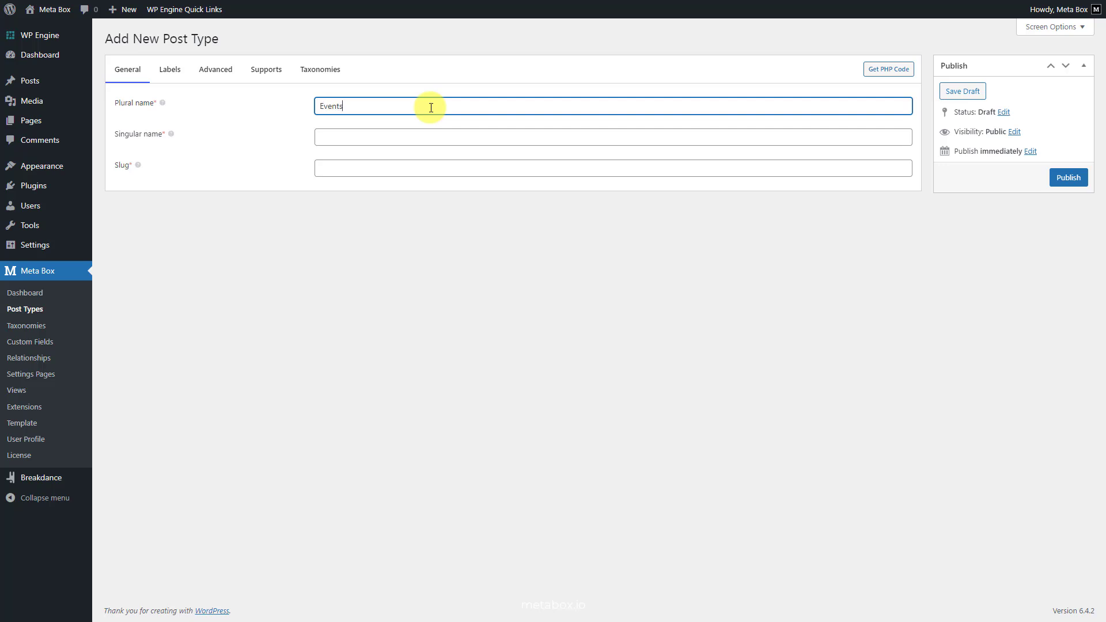
pyautogui.click(431, 136)
pyautogui.write('Event')
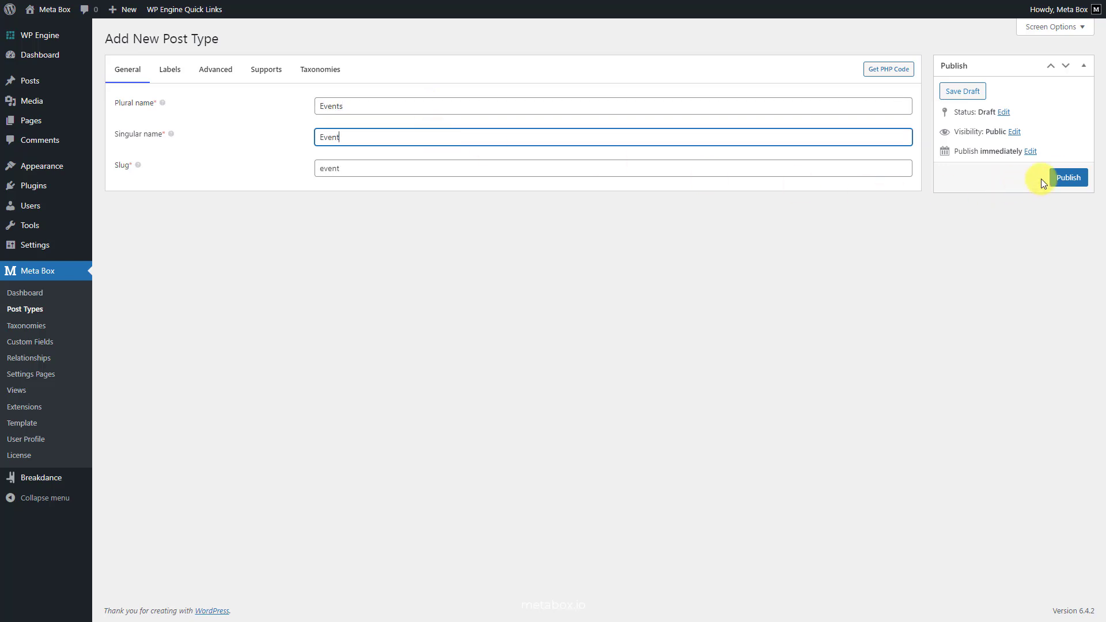
pyautogui.click(1059, 179)
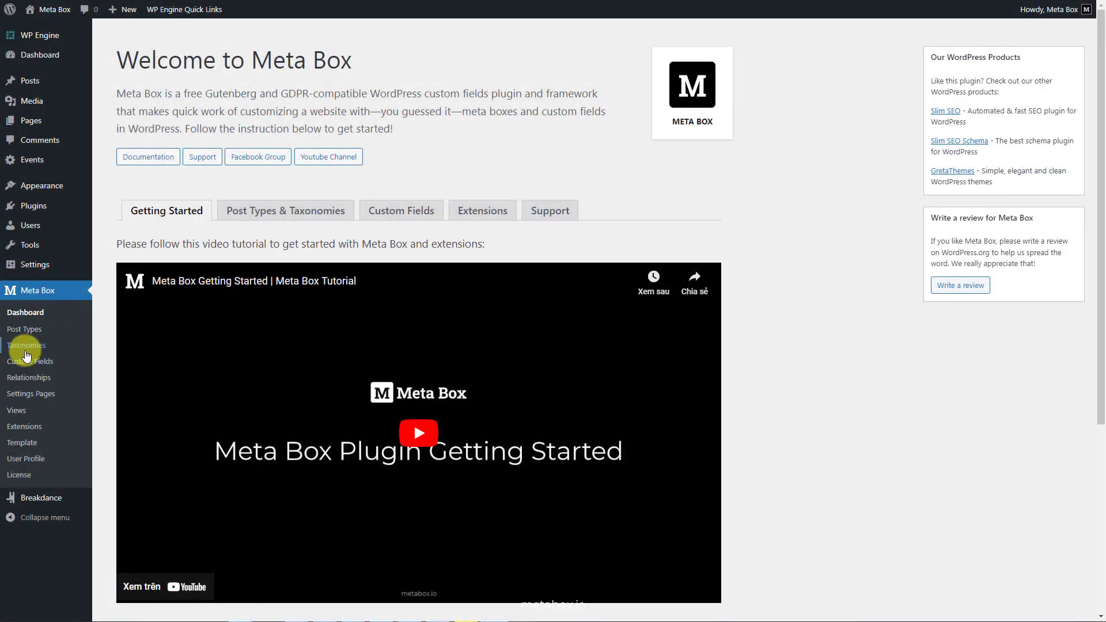
# Create a new Meta Box custom field group titled "Event Information"
pyautogui.click(22, 362)
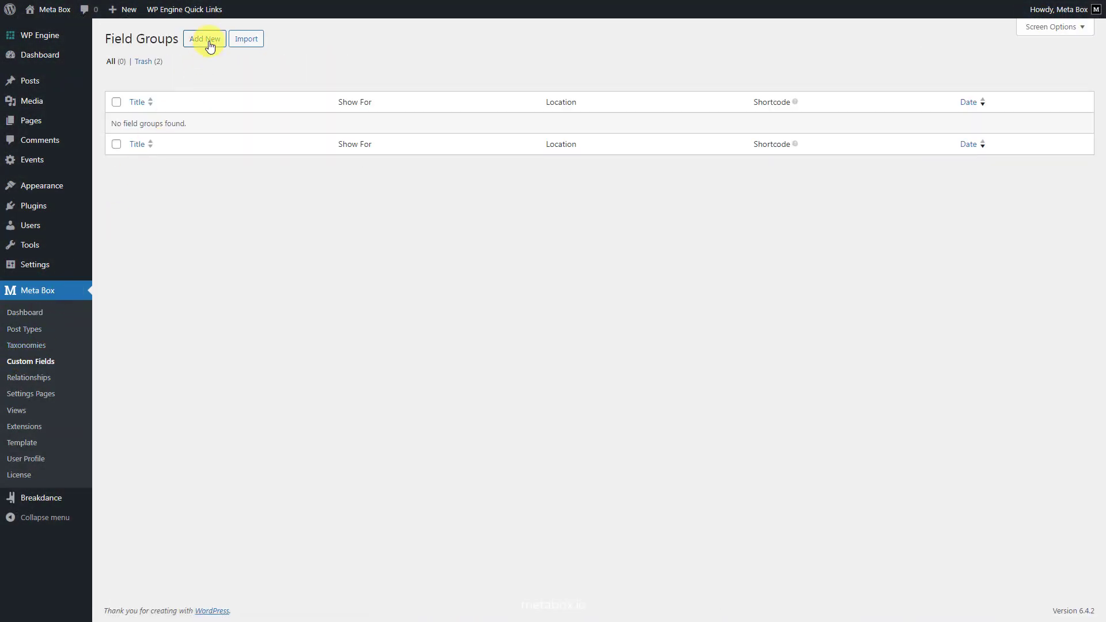
pyautogui.click(210, 46)
pyautogui.write('Event Infor')
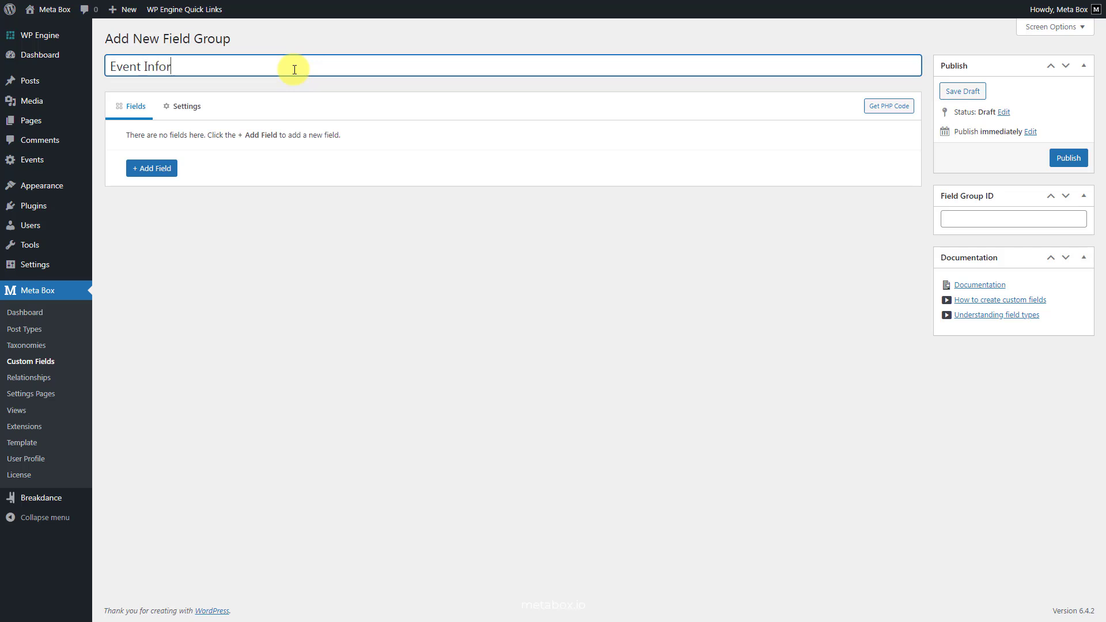
pyautogui.write('mation')
# Add a Date Picker field to the field group and label it "Start Date"
pyautogui.click(172, 169)
pyautogui.write('date')
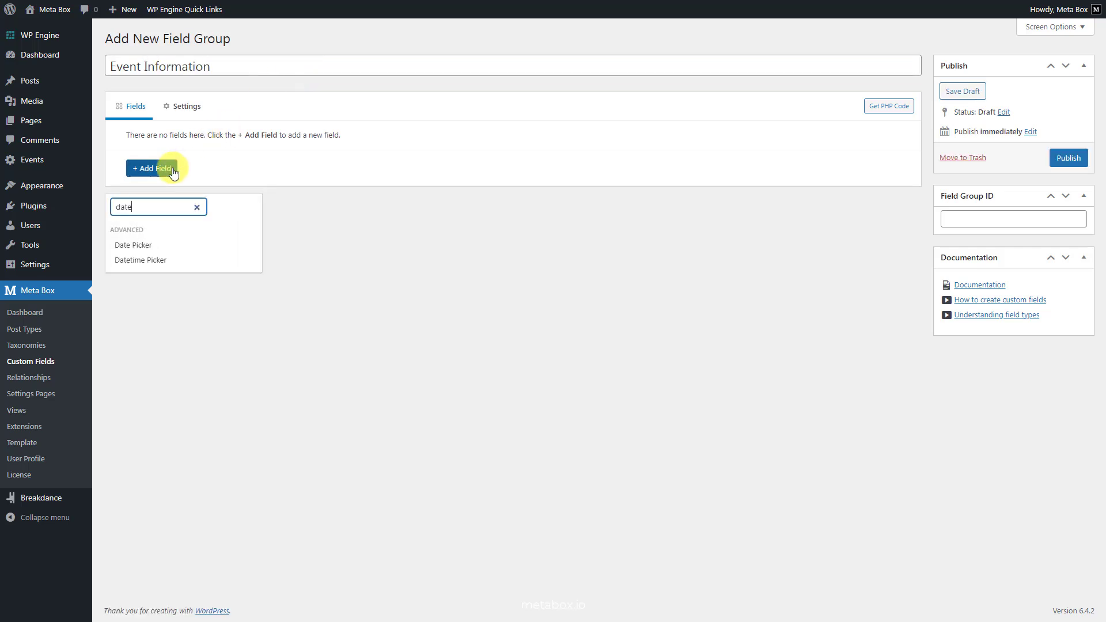
pyautogui.click(168, 248)
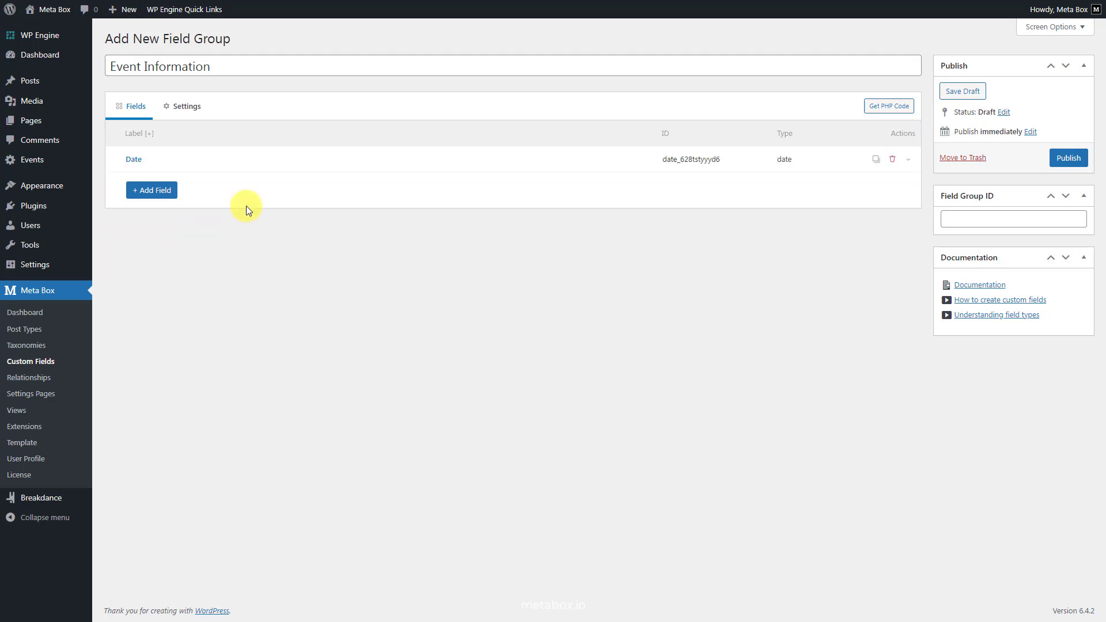
pyautogui.click(313, 162)
pyautogui.tripleClick(371, 214)
pyautogui.write('Sta')
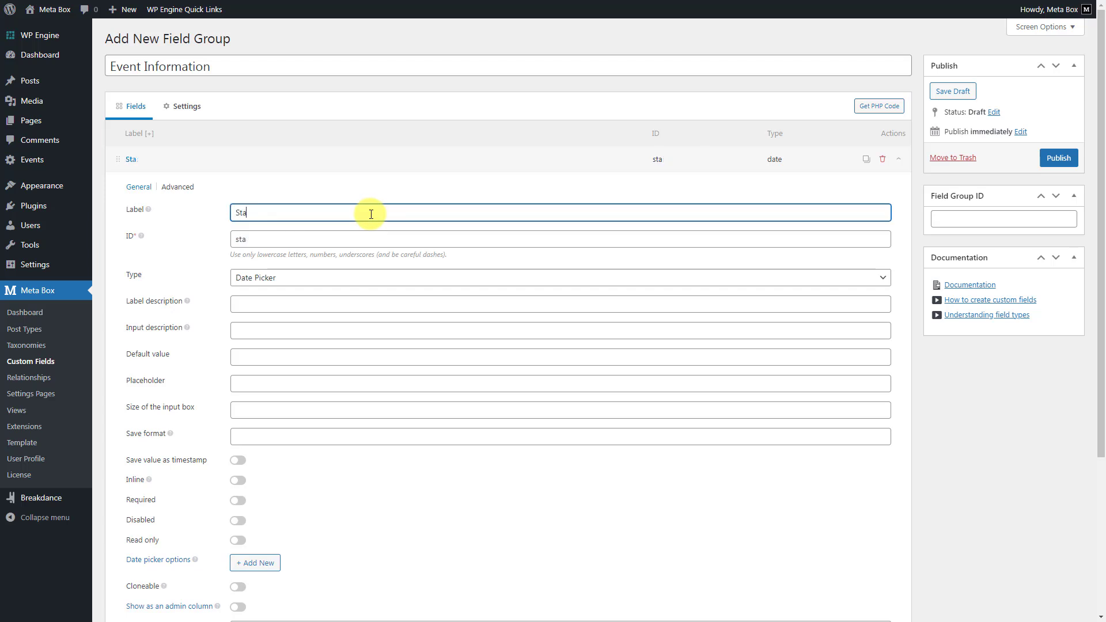
pyautogui.write('rt Date')
# Enable showing the Start Date field as an admin column and collapse its settings
pyautogui.scroll(-3, 371, 213)
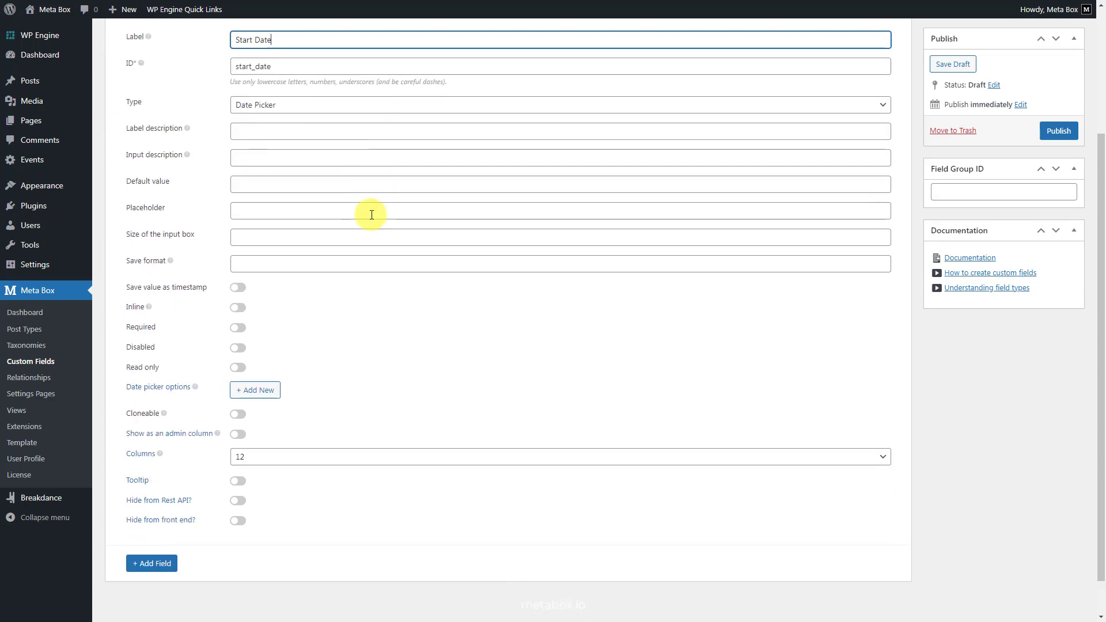
pyautogui.click(238, 435)
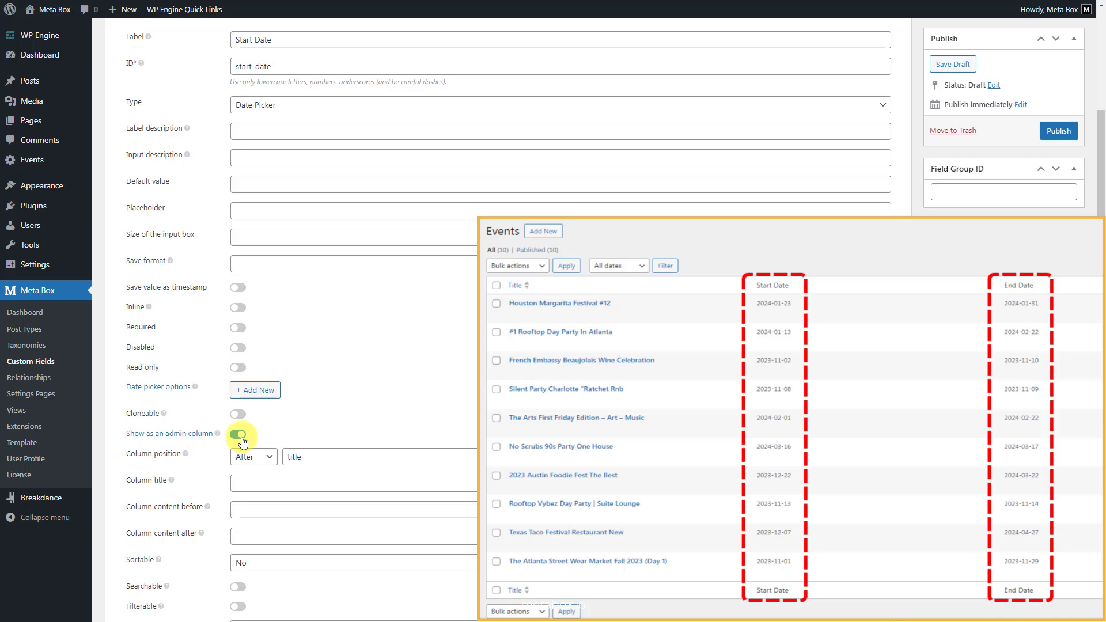
pyautogui.scroll(3, 242, 438)
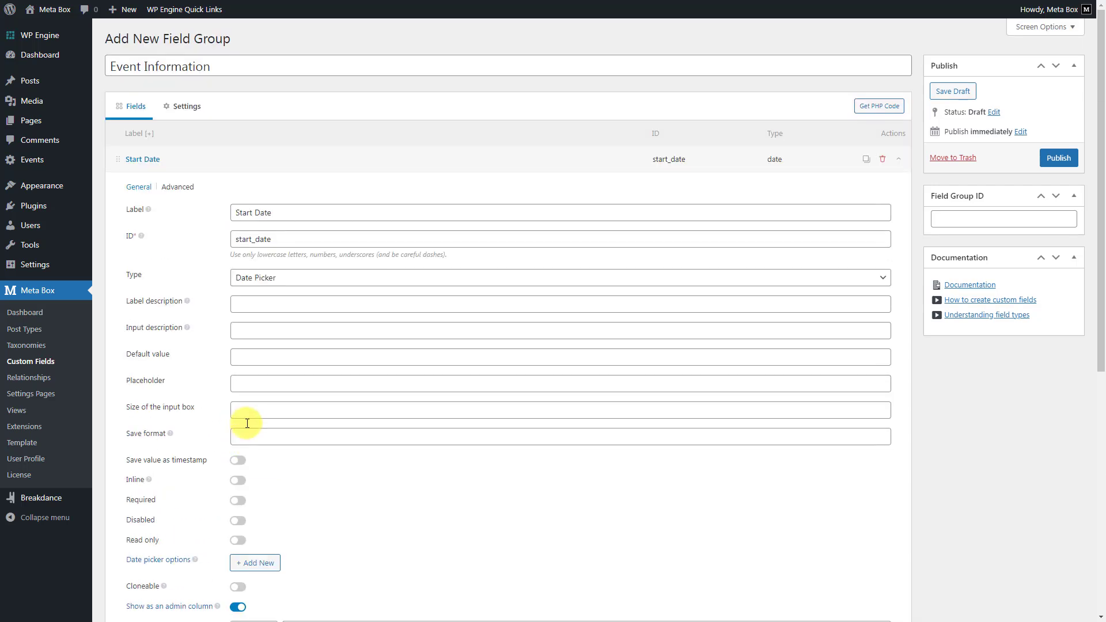
pyautogui.click(321, 154)
# Add a second Date Picker field to the group and label it "End Date"
pyautogui.click(156, 194)
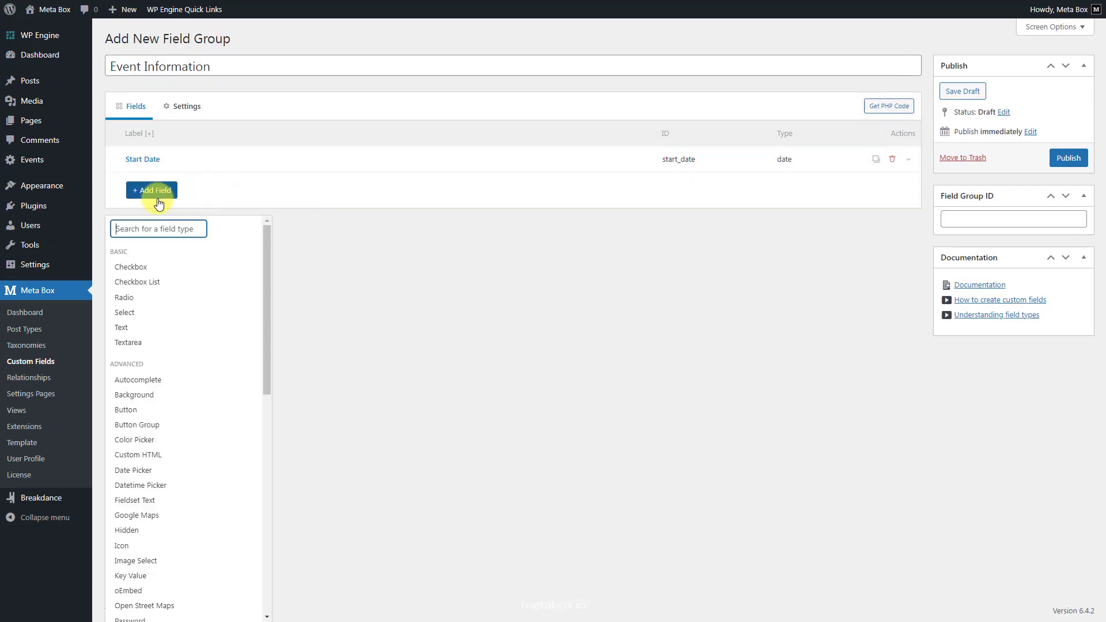
pyautogui.write('date')
pyautogui.click(157, 269)
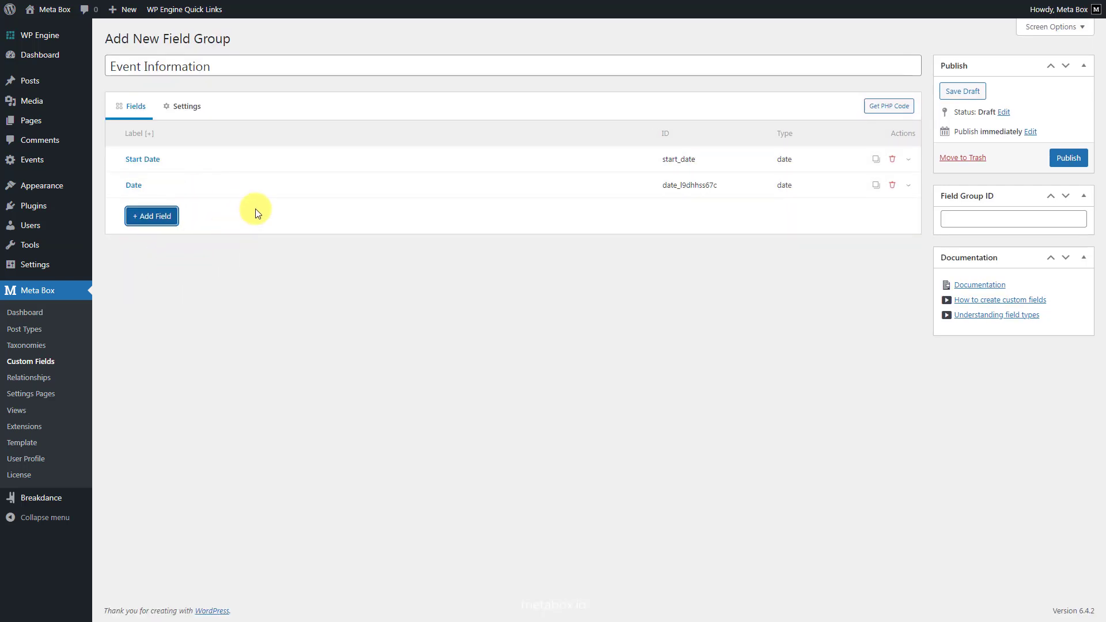
pyautogui.click(310, 187)
pyautogui.doubleClick(358, 240)
pyautogui.write('End Date')
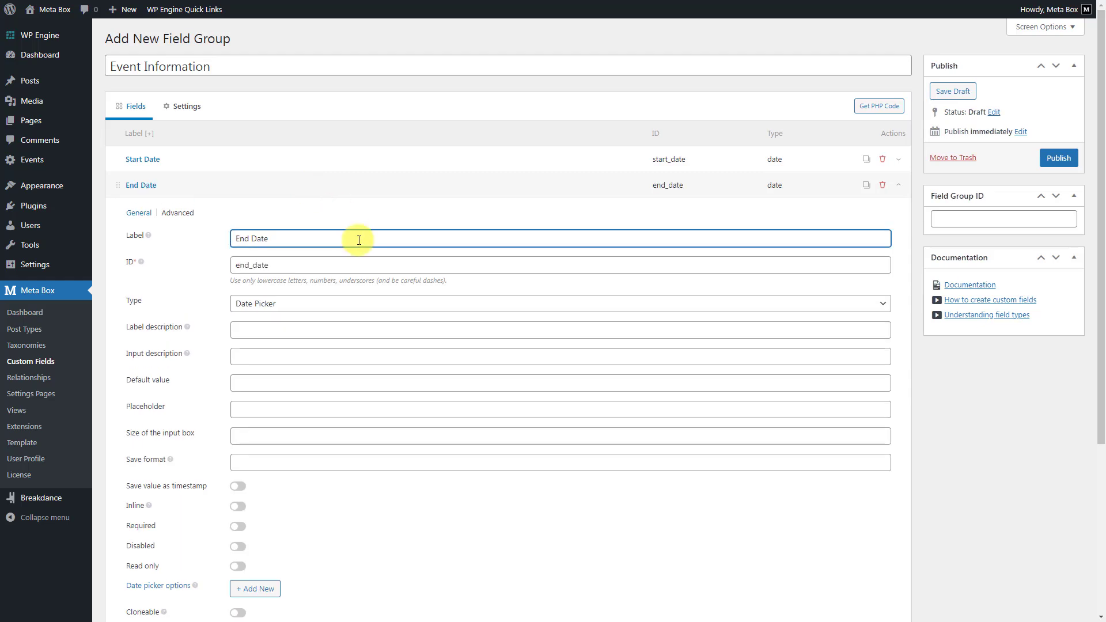
# Show the End Date field as an admin column positioned after start_date, and collapse its settings
pyautogui.scroll(-3, 358, 247)
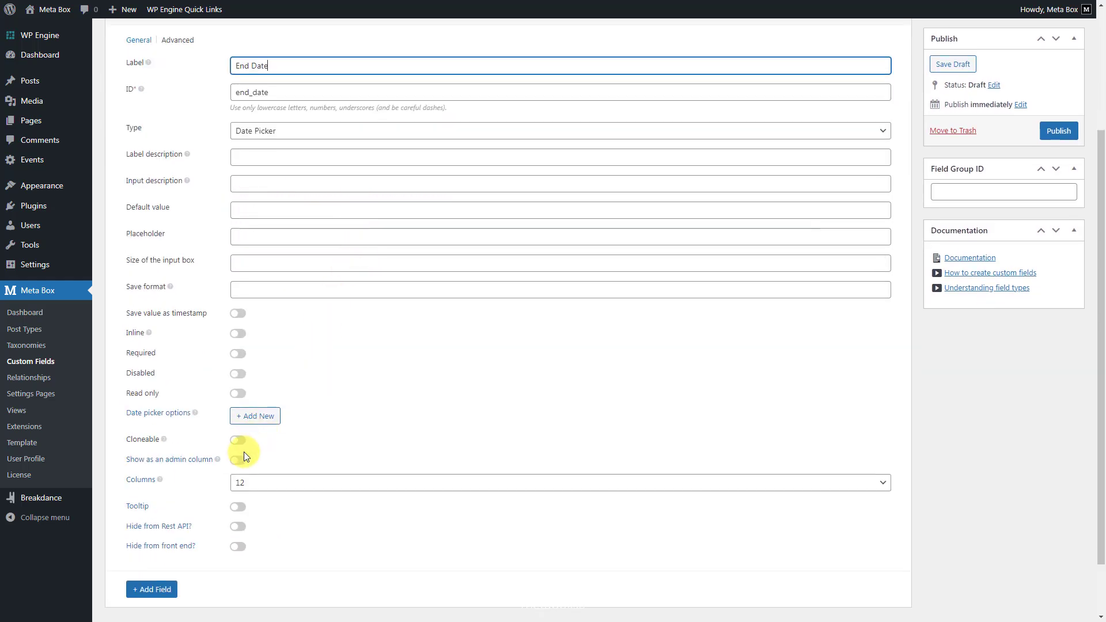
pyautogui.click(240, 463)
pyautogui.click(240, 463)
pyautogui.click(369, 484)
pyautogui.write('start_date')
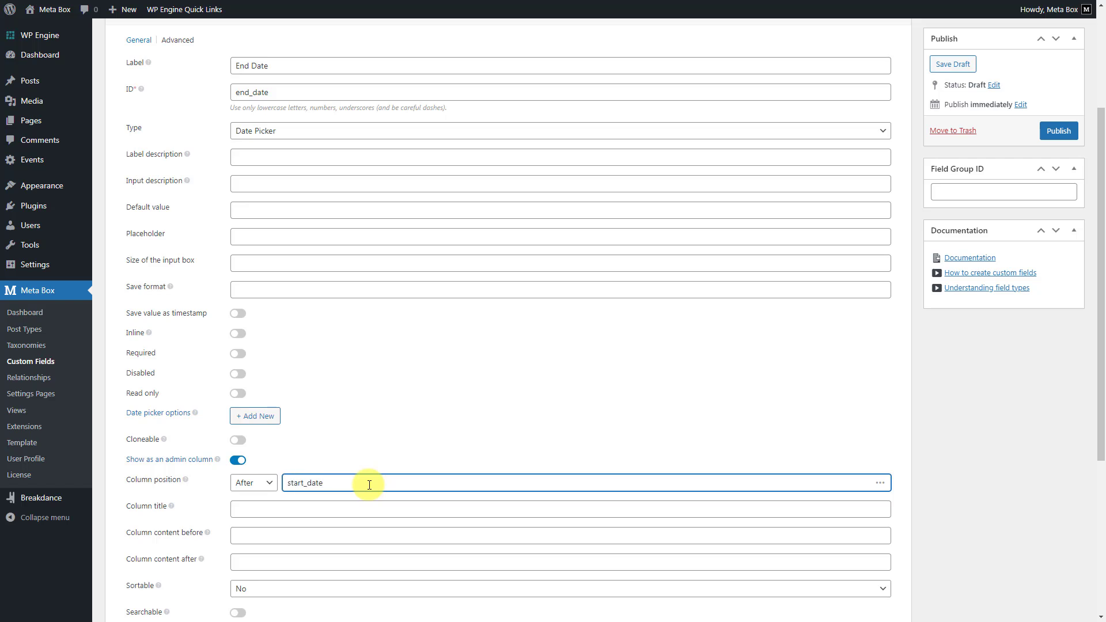
pyautogui.scroll(3, 369, 484)
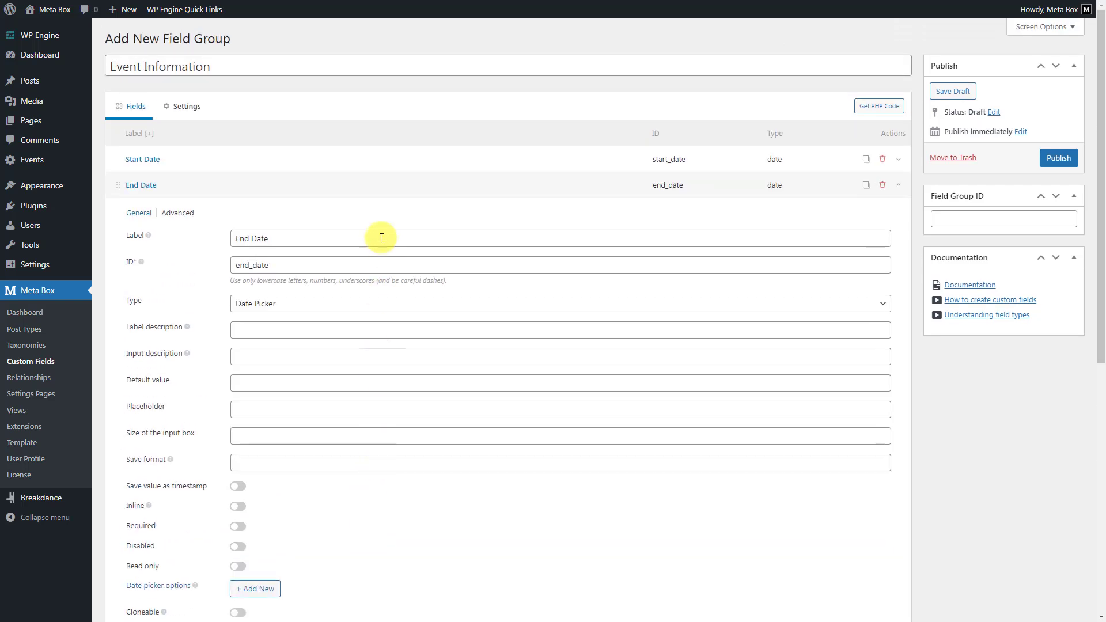
pyautogui.click(382, 189)
# Add a Text field to the group and label it "Location"
pyautogui.click(173, 223)
pyautogui.write('text')
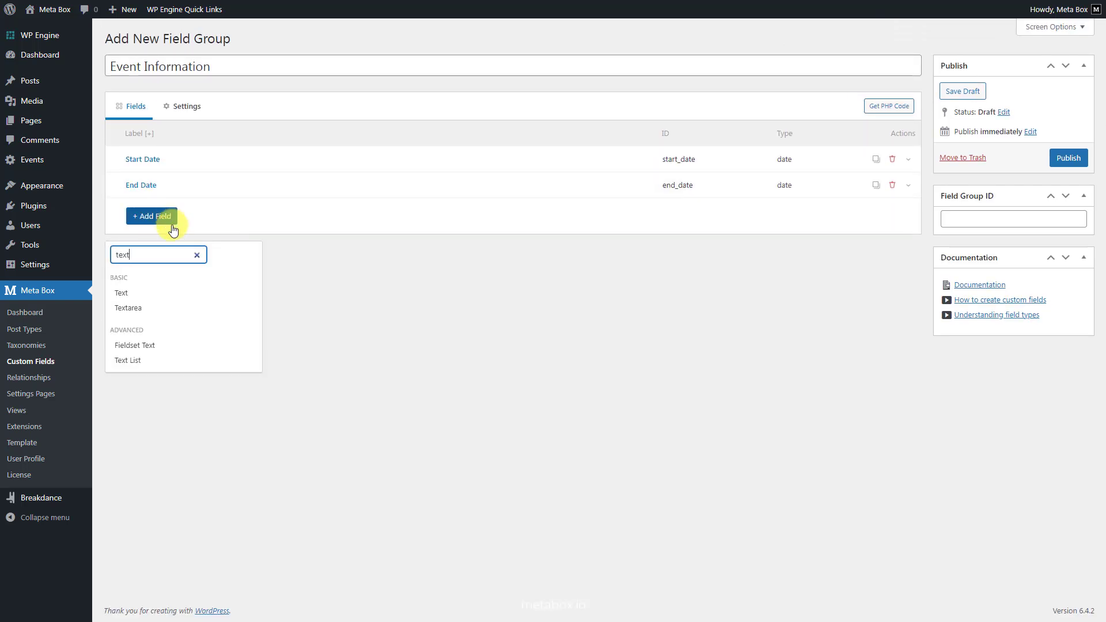
pyautogui.click(149, 294)
pyautogui.click(307, 212)
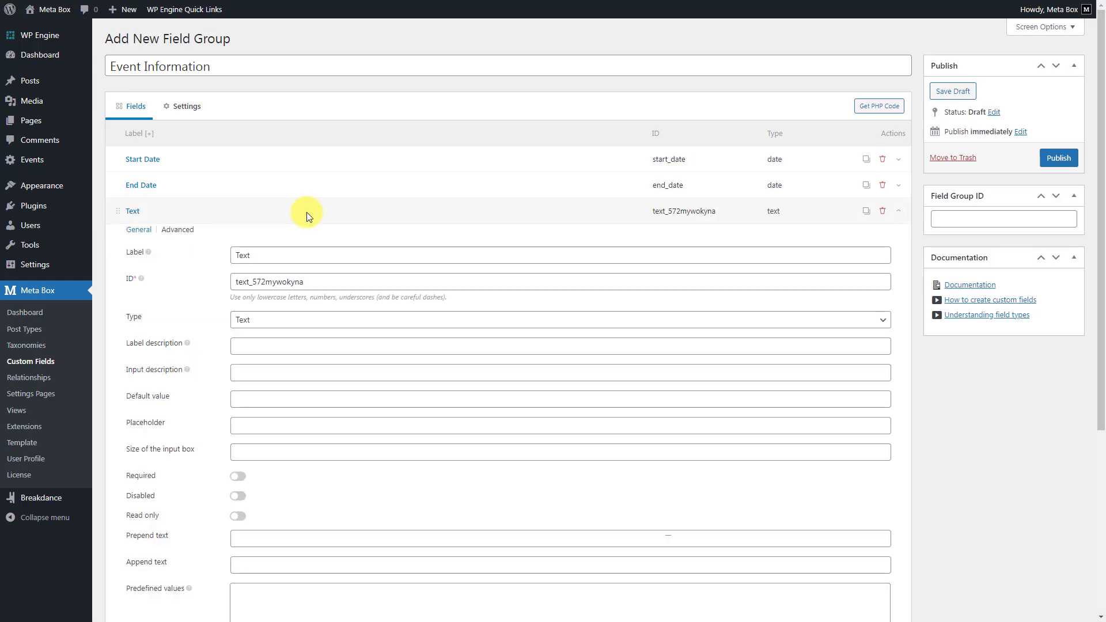
pyautogui.doubleClick(344, 262)
pyautogui.write('Location')
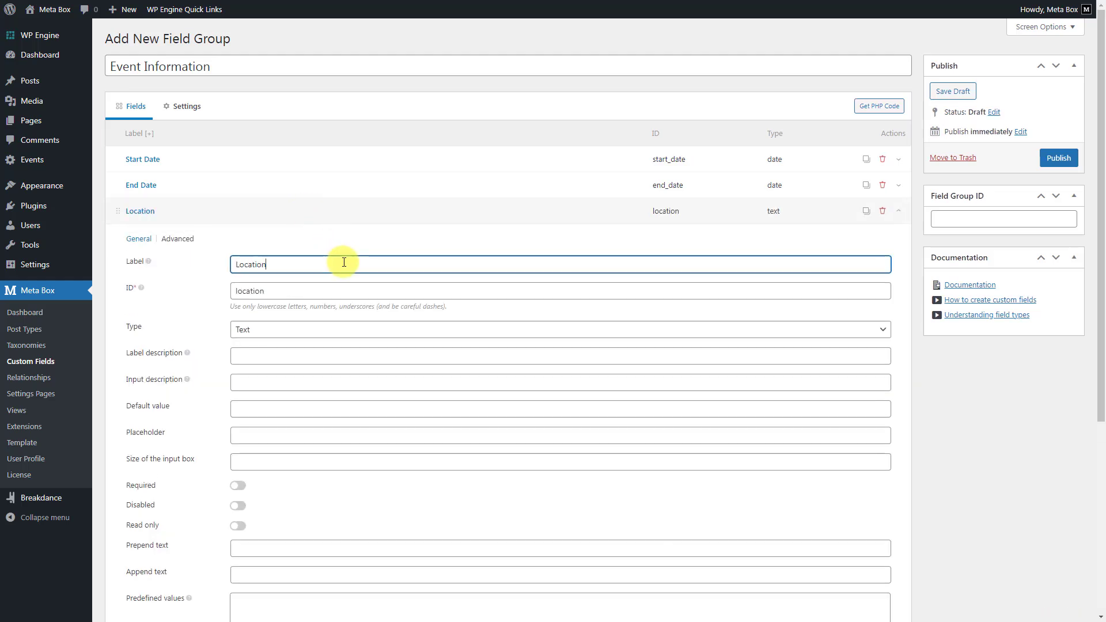
pyautogui.click(342, 212)
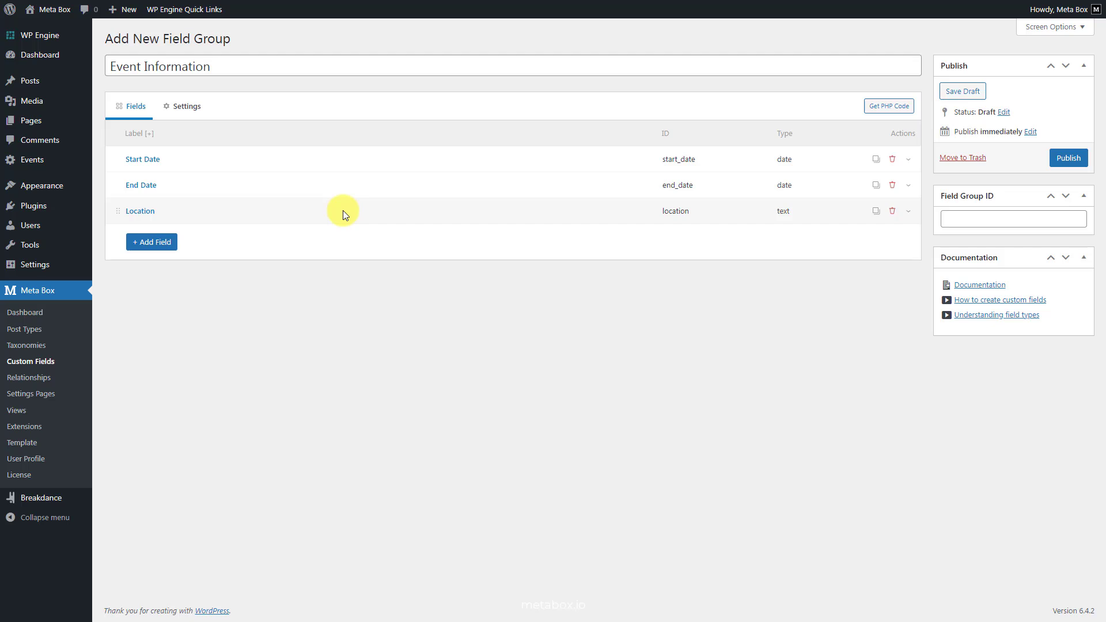
# Assign the field group to the Event post type instead of Post and publish it
pyautogui.click(175, 108)
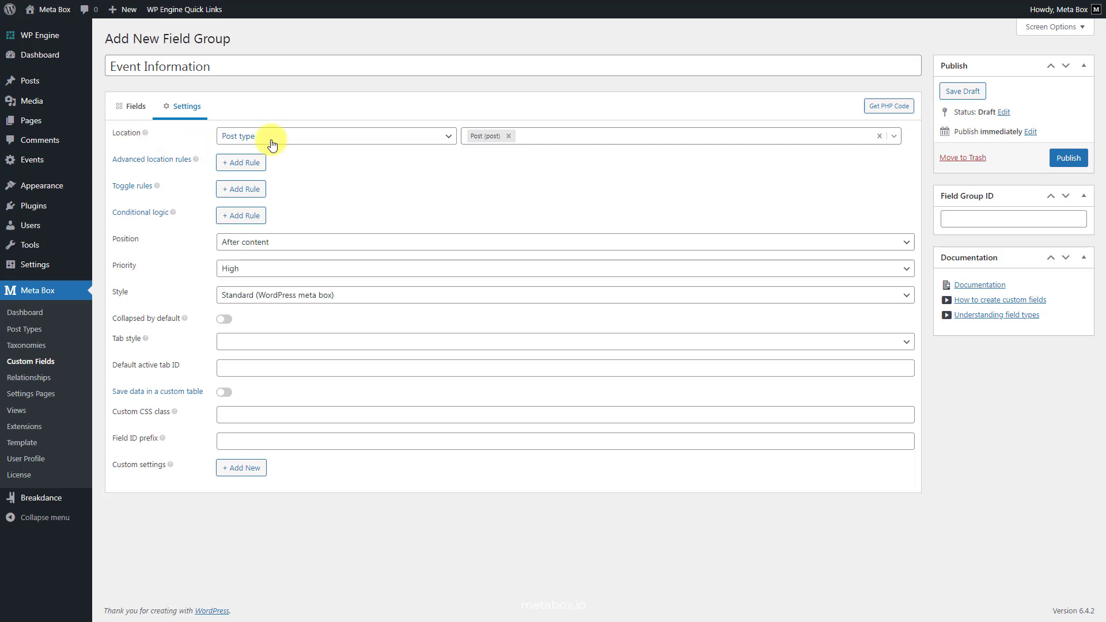
pyautogui.click(509, 136)
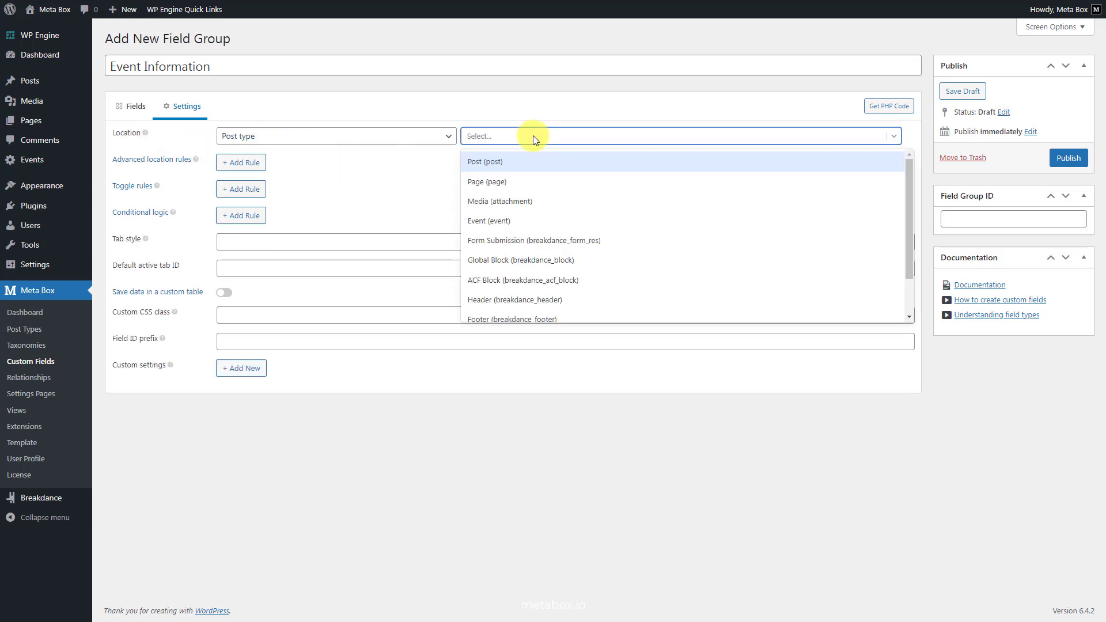
pyautogui.click(531, 224)
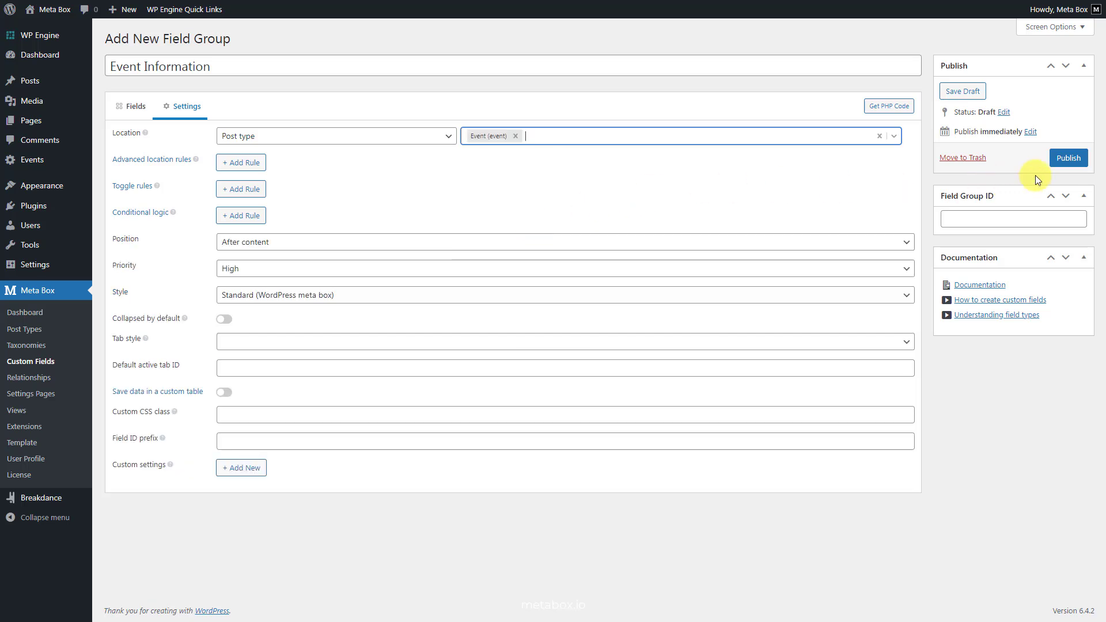
pyautogui.click(1066, 159)
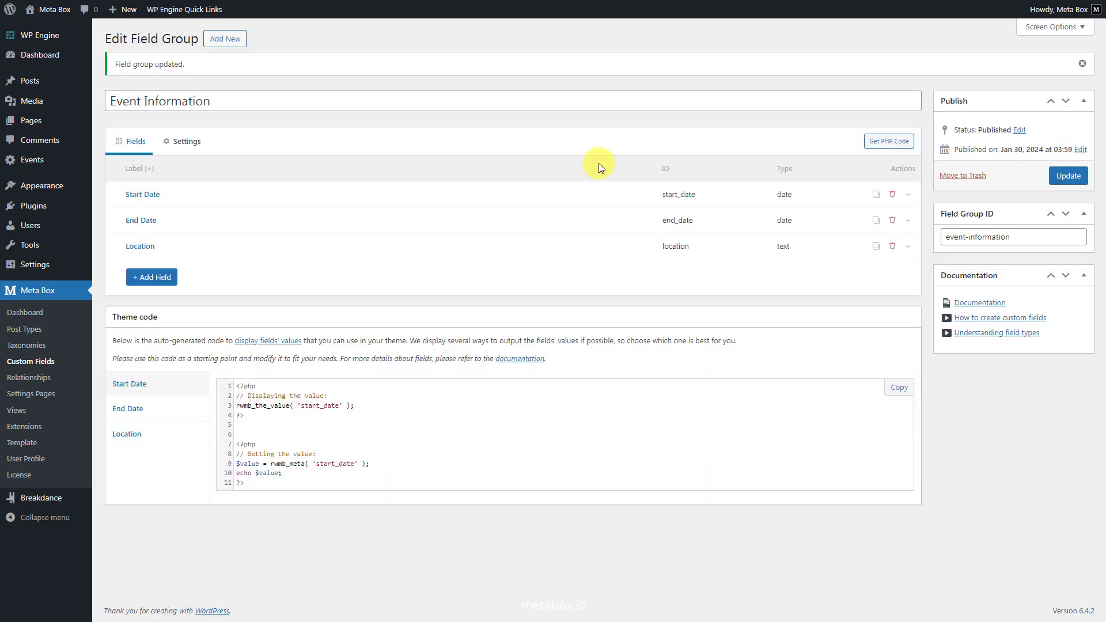
# Start a new event post titled "Houston Margarita Festival #12"
pyautogui.moveTo(41, 161)
pyautogui.click(113, 182)
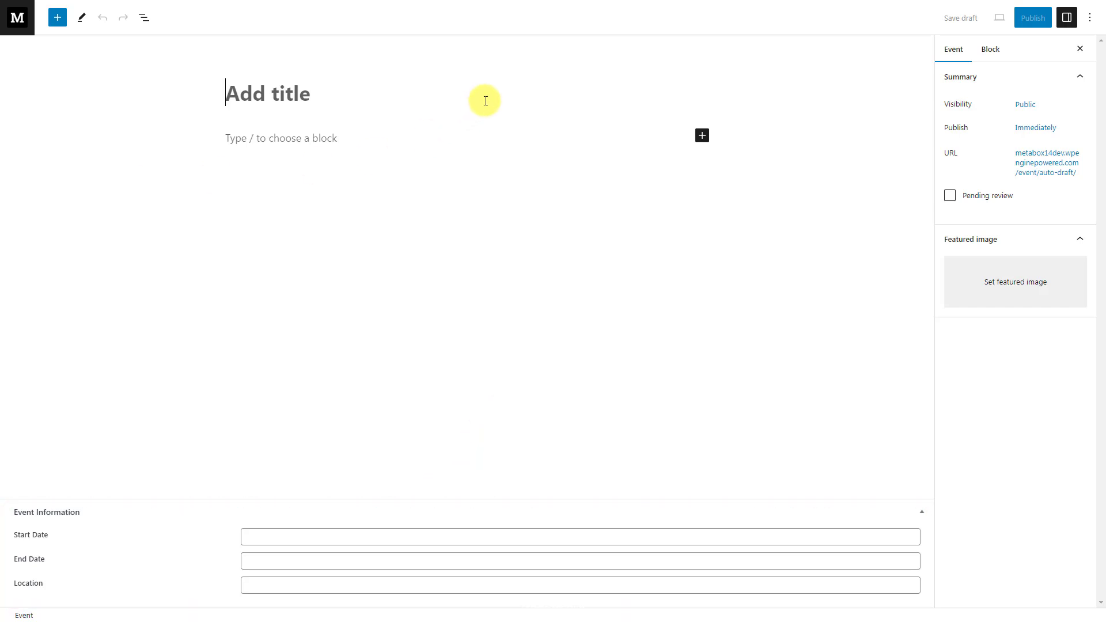
pyautogui.write('Houston Margarita Festival #12')
# Set the event's start date to 2024-01-23, end date to 2024-01-31 and location to "Katra Lounge & Event Space"
pyautogui.click(404, 533)
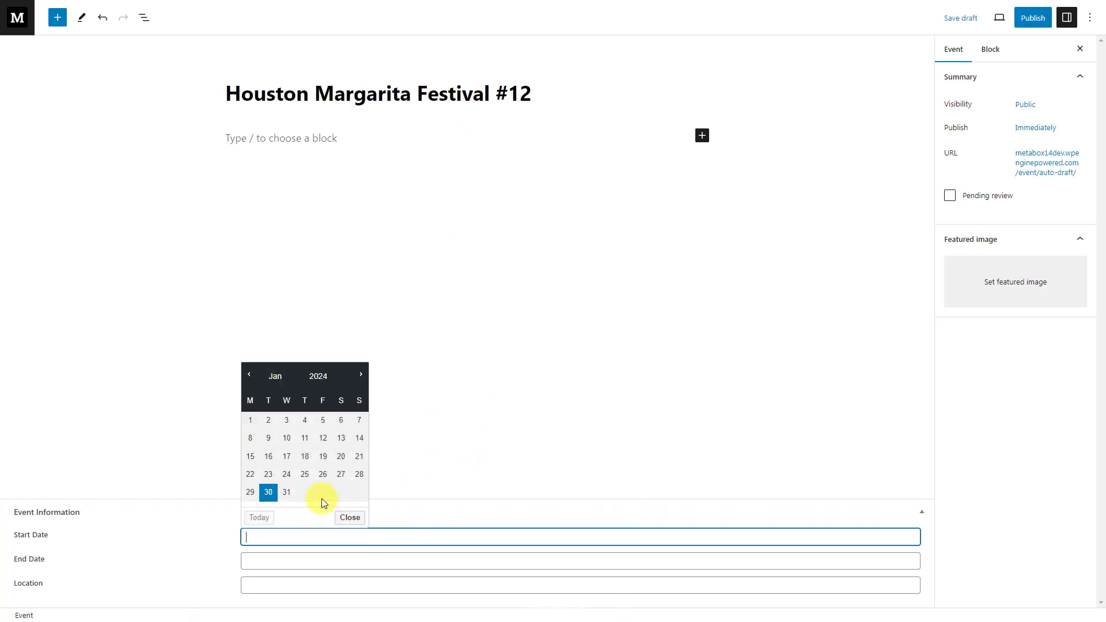
pyautogui.click(268, 492)
pyautogui.click(354, 560)
pyautogui.click(287, 516)
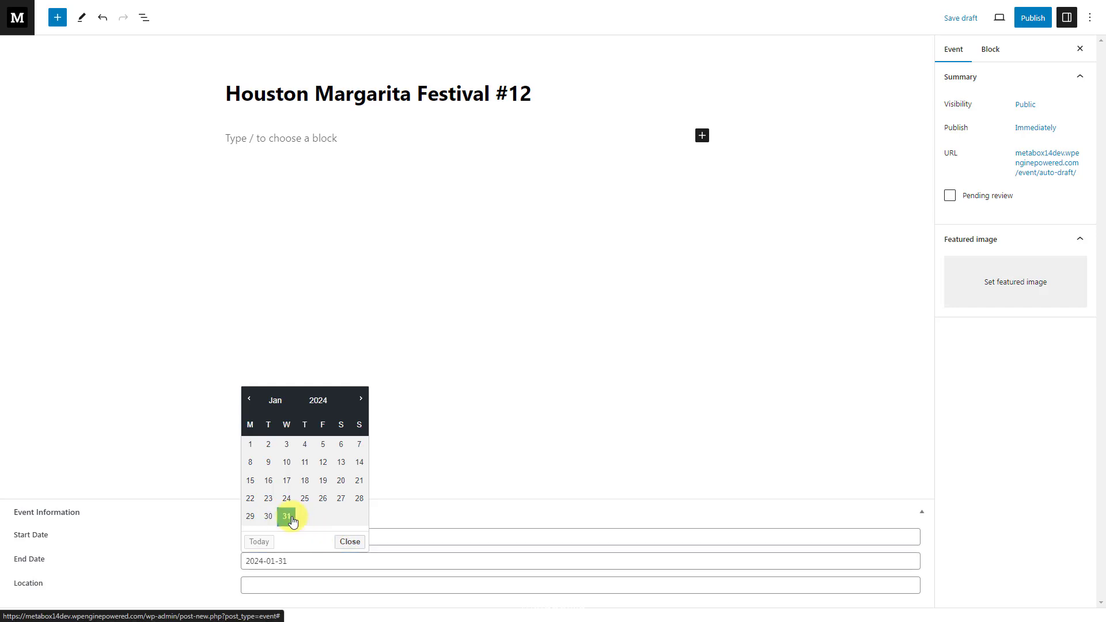
pyautogui.click(324, 585)
pyautogui.write('Katra Lounge & Event Space')
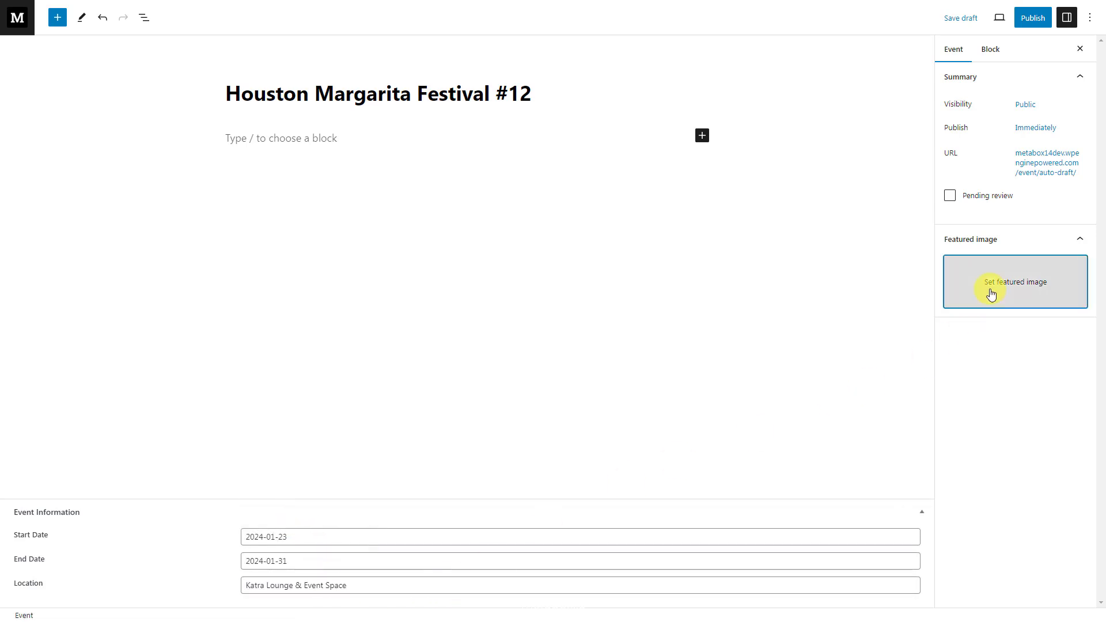
# Set the first media library image as the event's featured image and publish the event
pyautogui.click(990, 292)
pyautogui.click(84, 157)
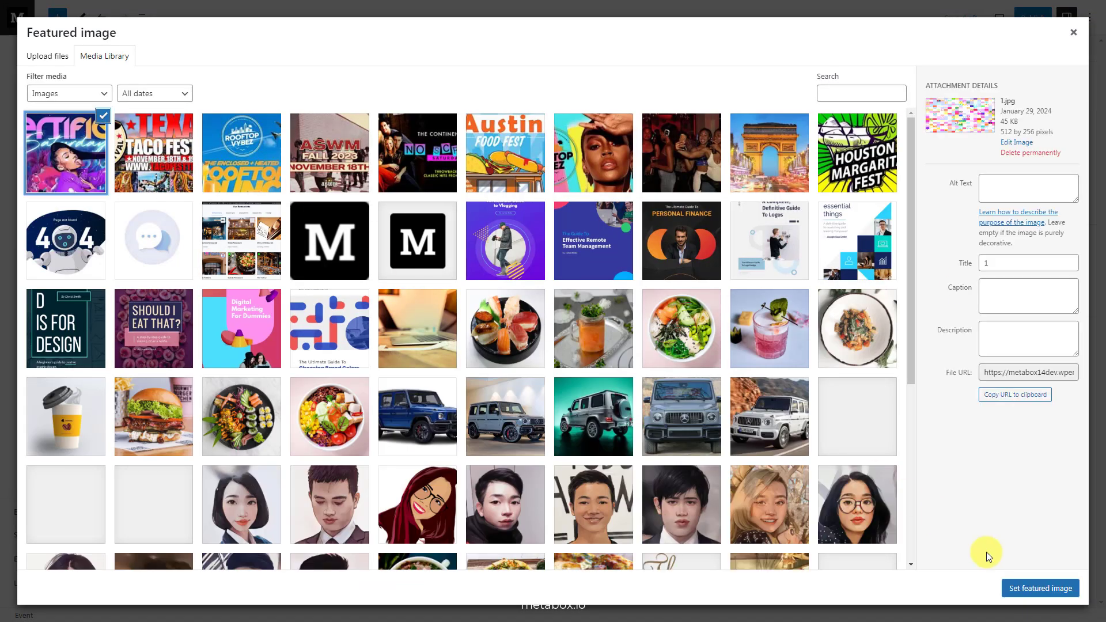
pyautogui.click(1018, 587)
pyautogui.click(1039, 23)
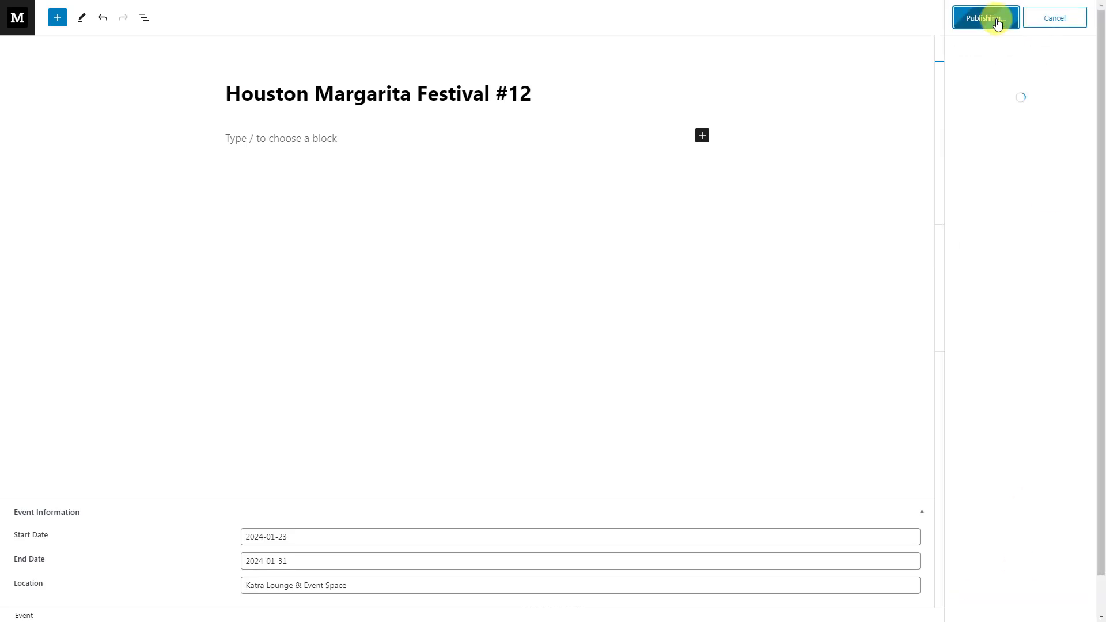
# Publish the "Houston Margarita Festival #12" event post
pyautogui.click(998, 24)
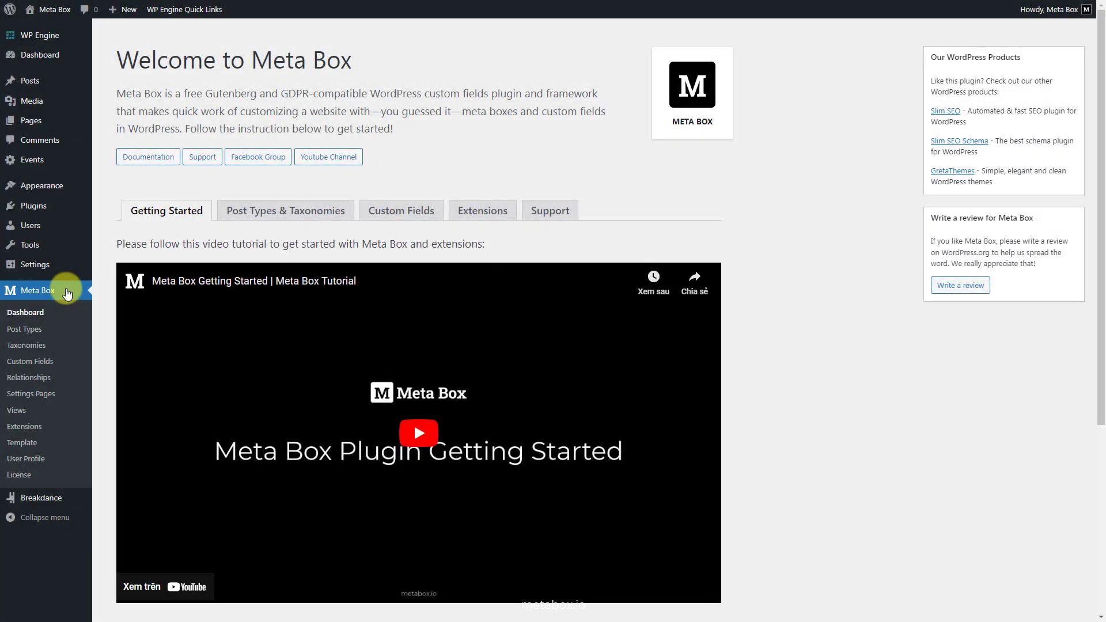
# Create a Breakdance global block titled "Event Block"
pyautogui.moveTo(37, 500)
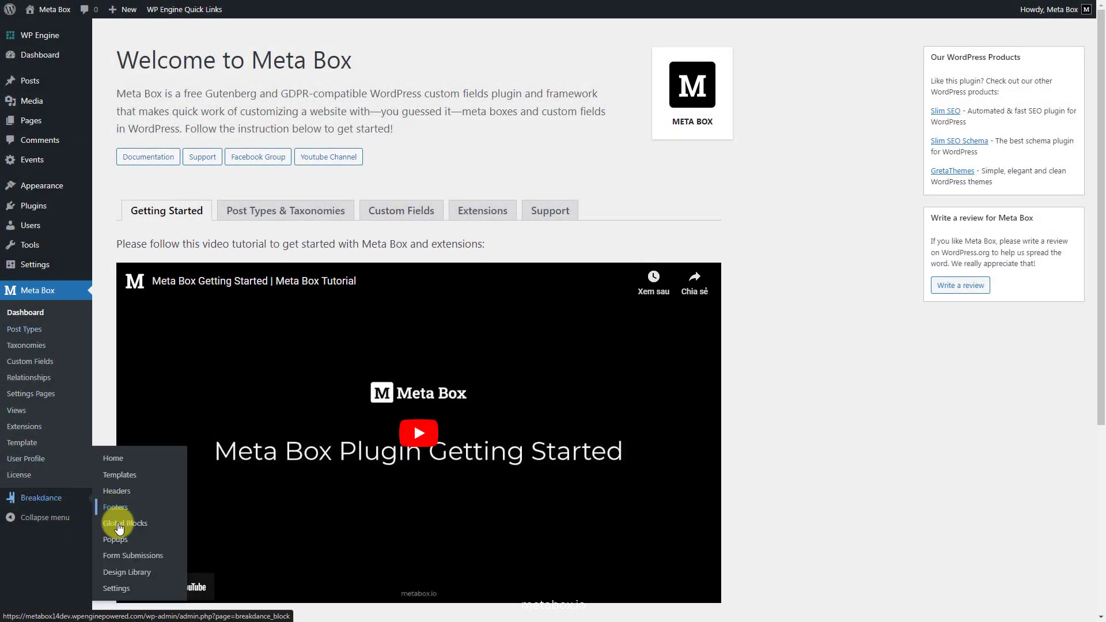
pyautogui.click(120, 526)
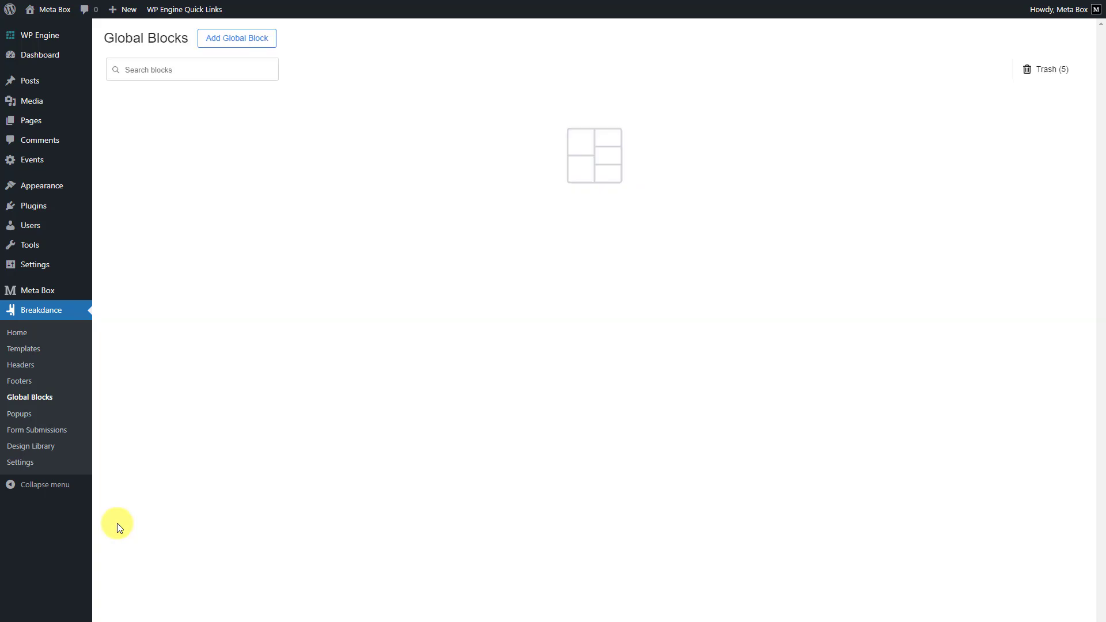
pyautogui.click(233, 39)
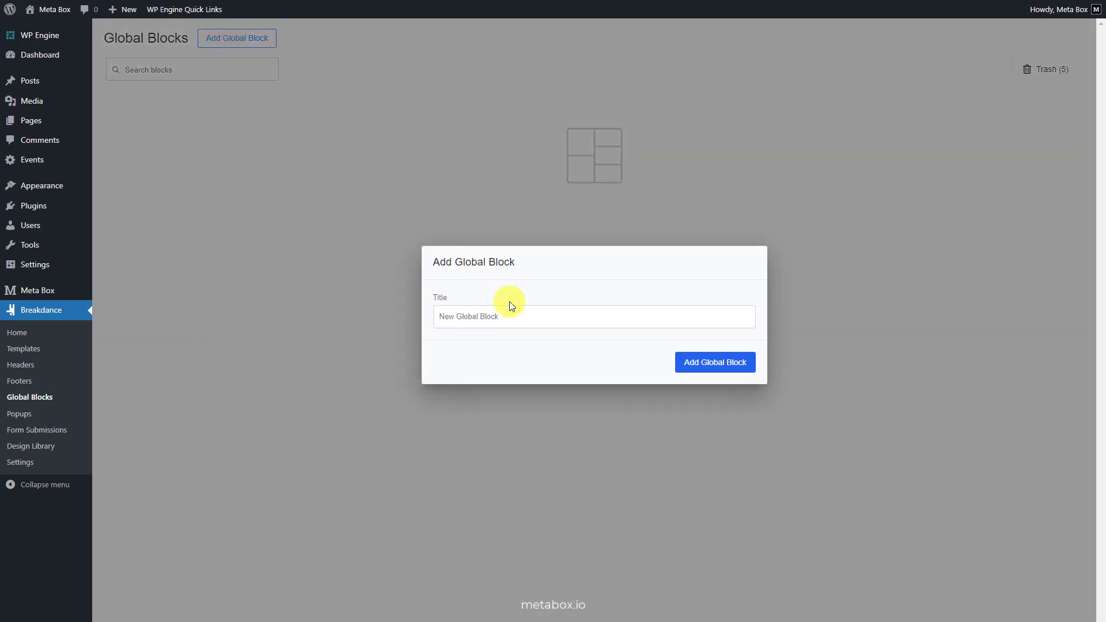
pyautogui.write('Event Block')
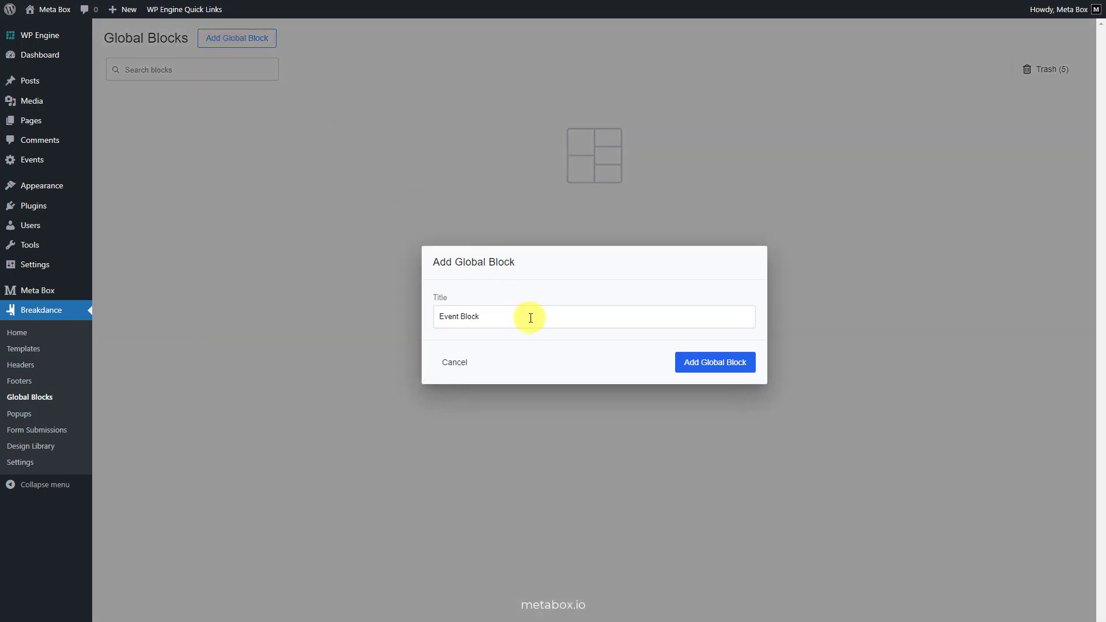
pyautogui.click(702, 367)
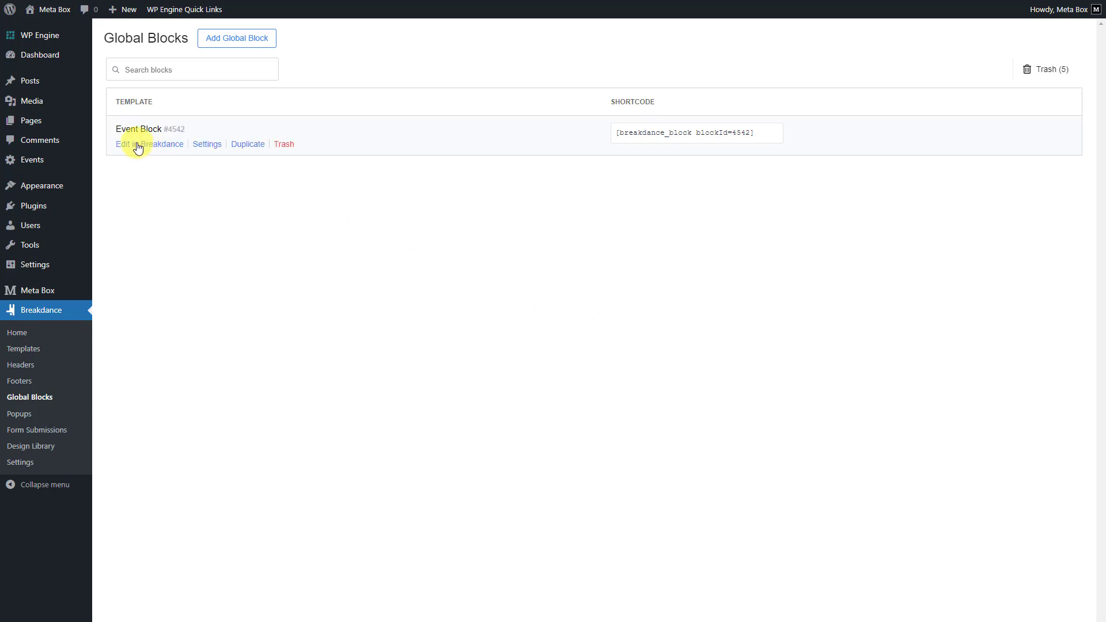
# Open Event Block in the Breakdance editor, preview it with Houston Margarita Festival #12 and show the element structure
pyautogui.click(137, 147)
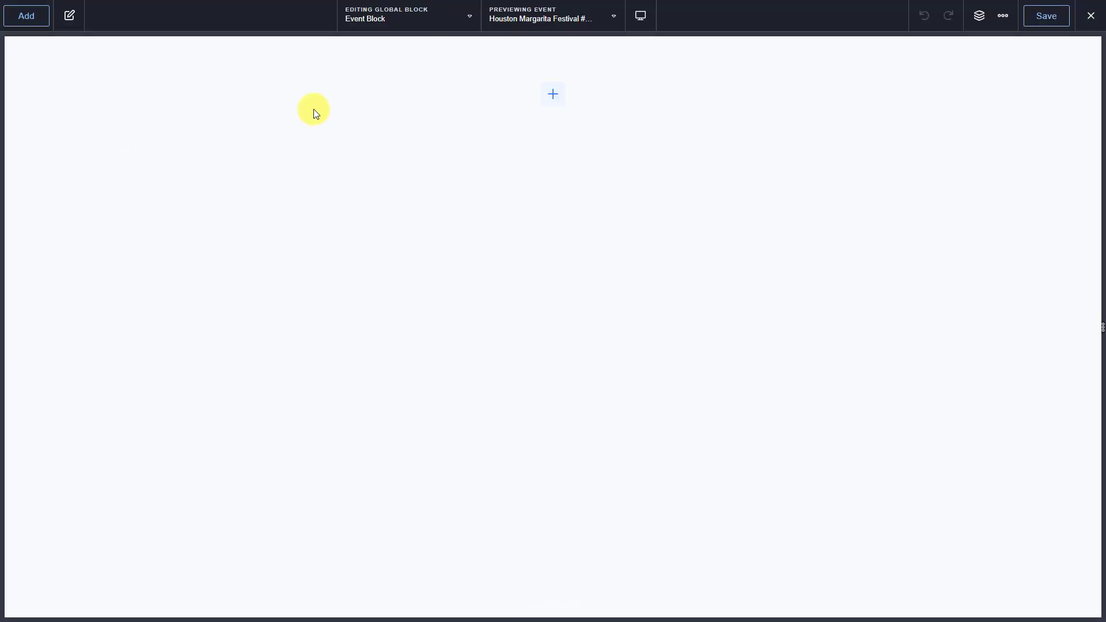
pyautogui.click(557, 18)
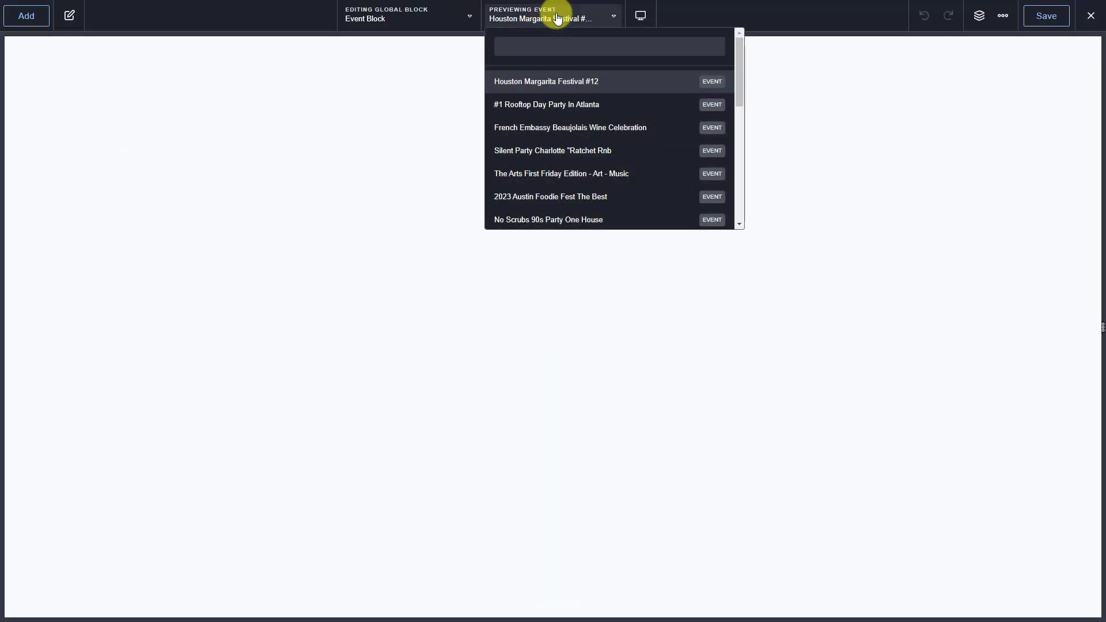
pyautogui.click(606, 84)
pyautogui.click(979, 17)
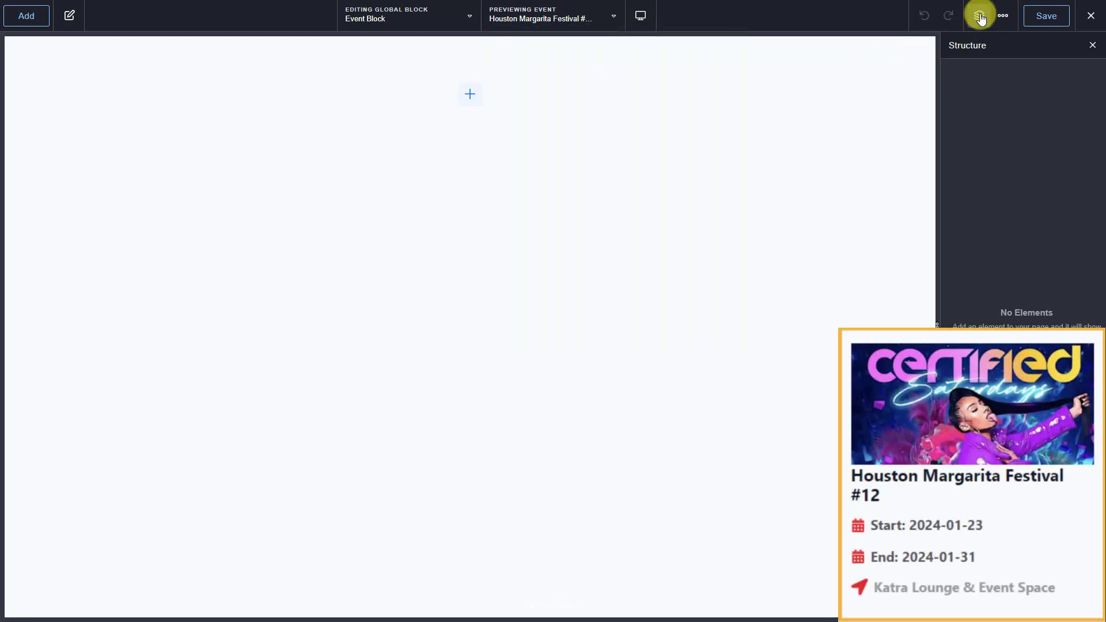
# Add a Div to the empty block and place a Post Featured Image element inside it
pyautogui.click(27, 17)
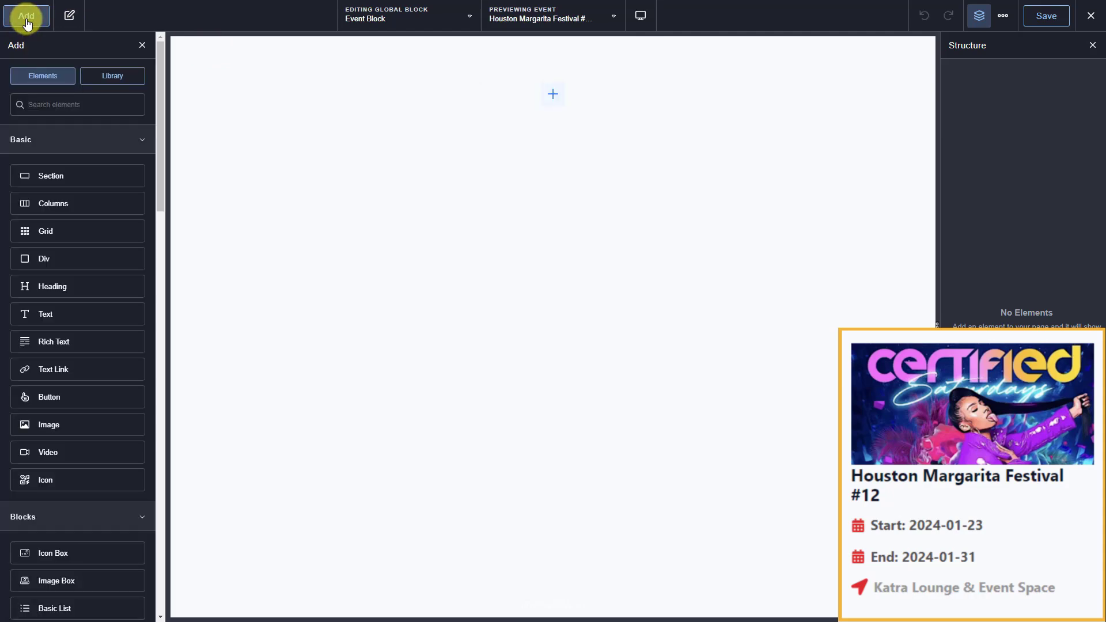
pyautogui.write('div')
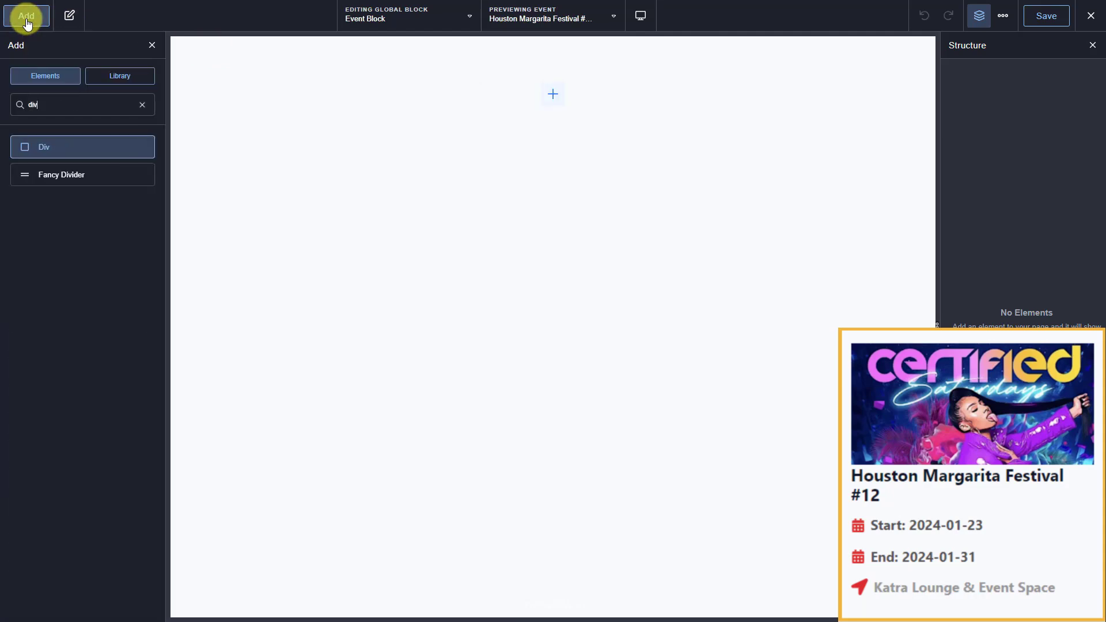
pyautogui.click(70, 147)
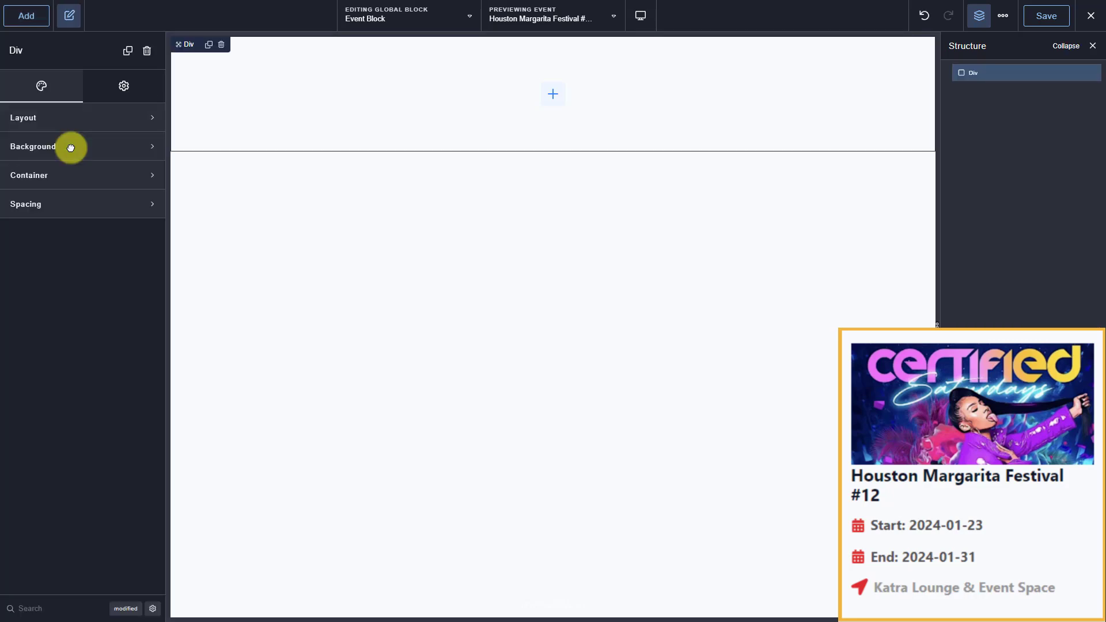
pyautogui.click(32, 19)
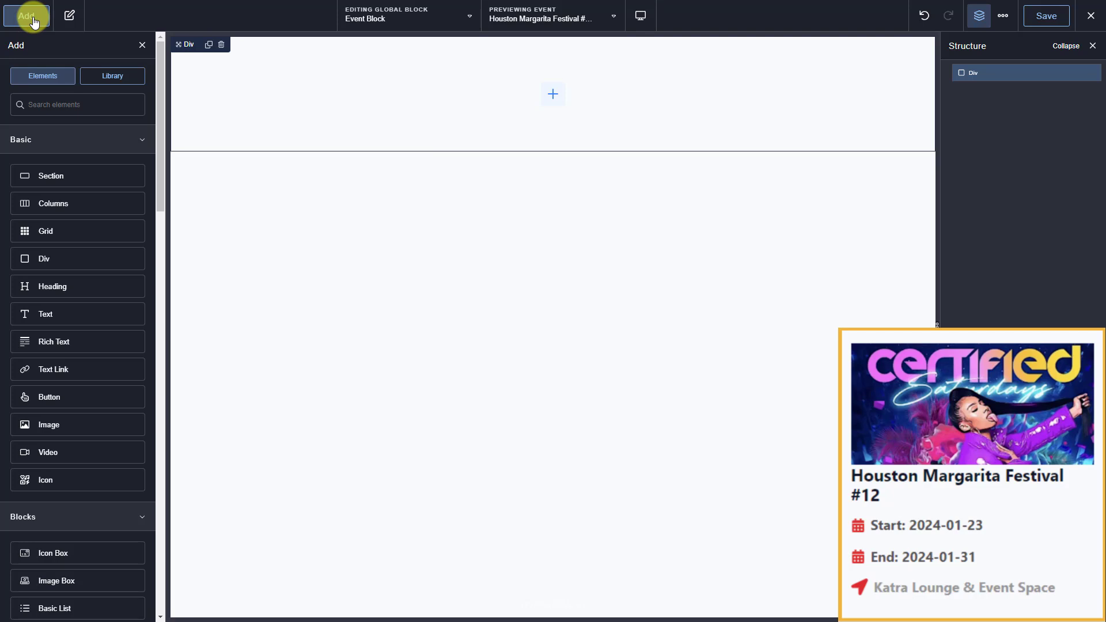
pyautogui.write('image')
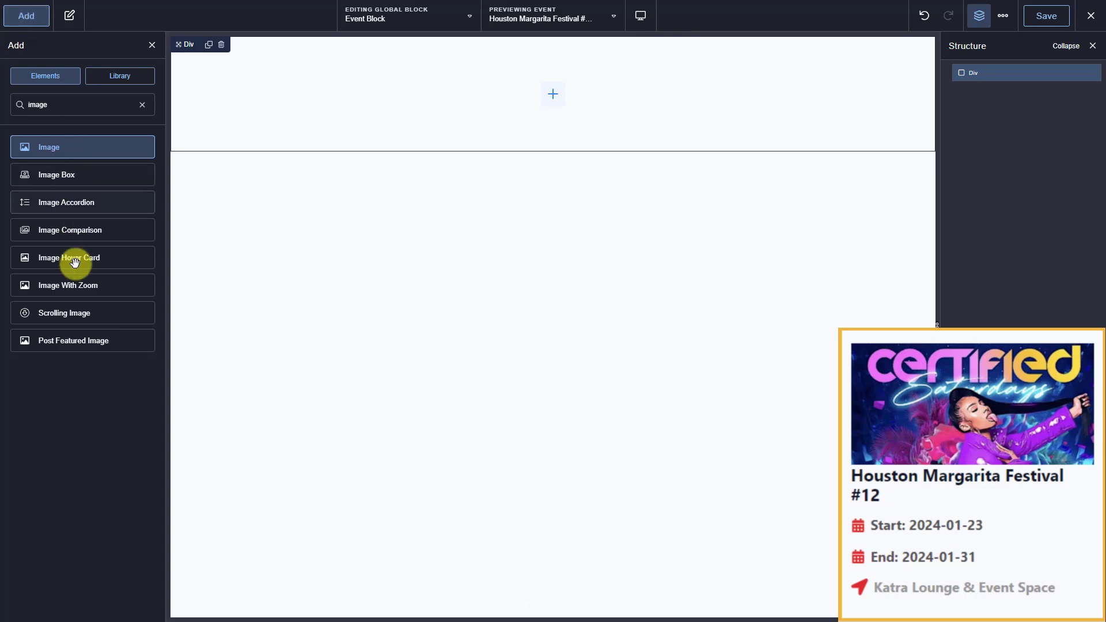
pyautogui.click(110, 347)
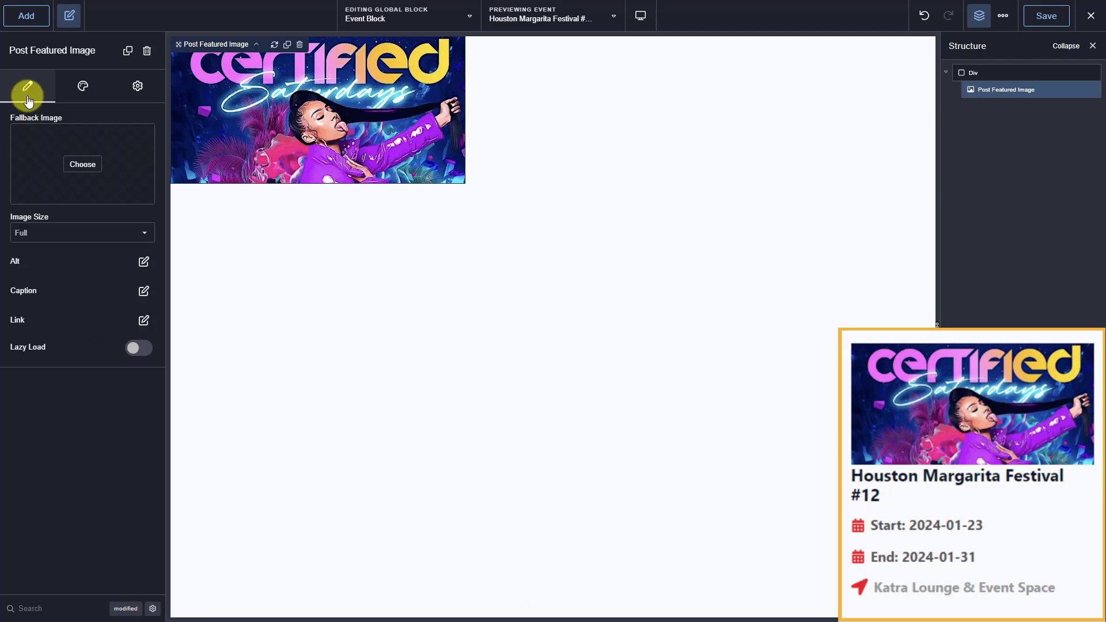
# Add a Post Title element and an Icon List element below the featured image in the Div
pyautogui.click(25, 21)
pyautogui.write('title')
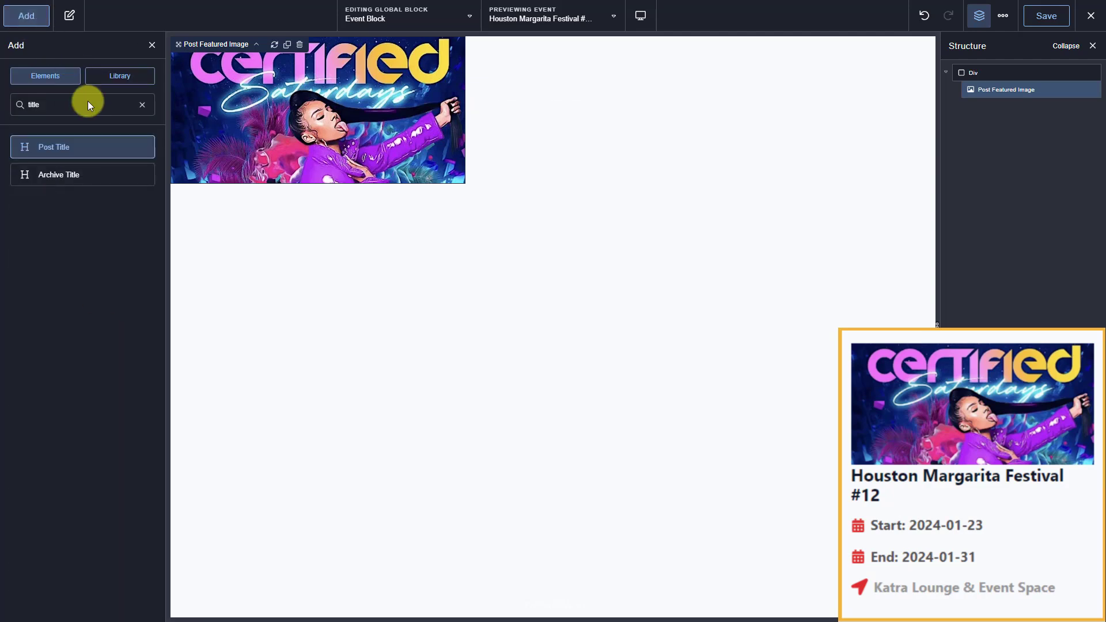
pyautogui.click(106, 142)
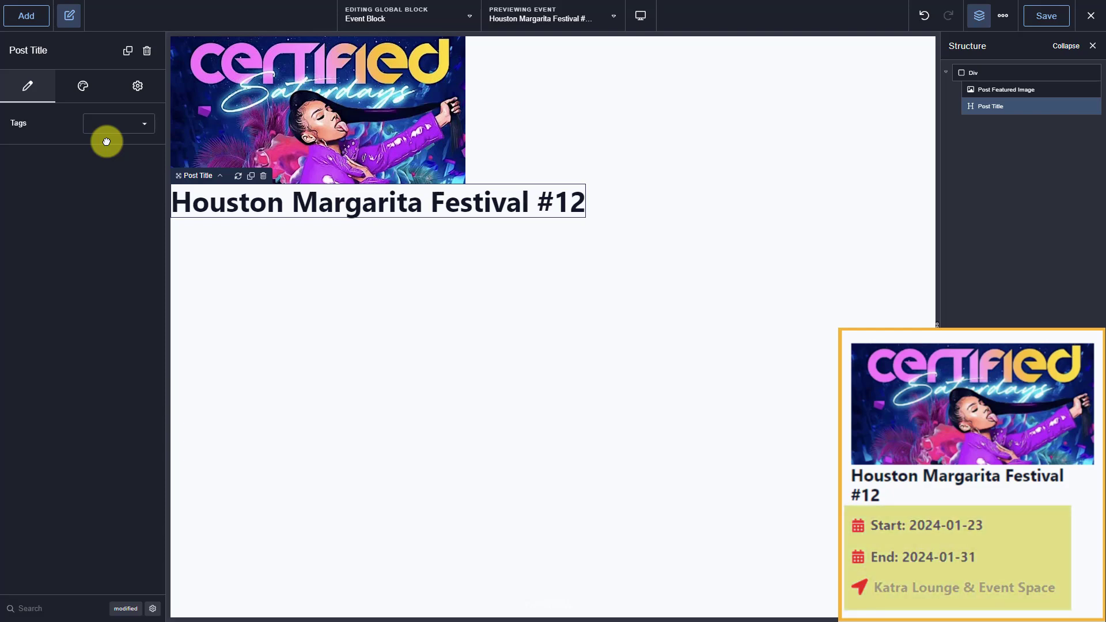
pyautogui.click(36, 21)
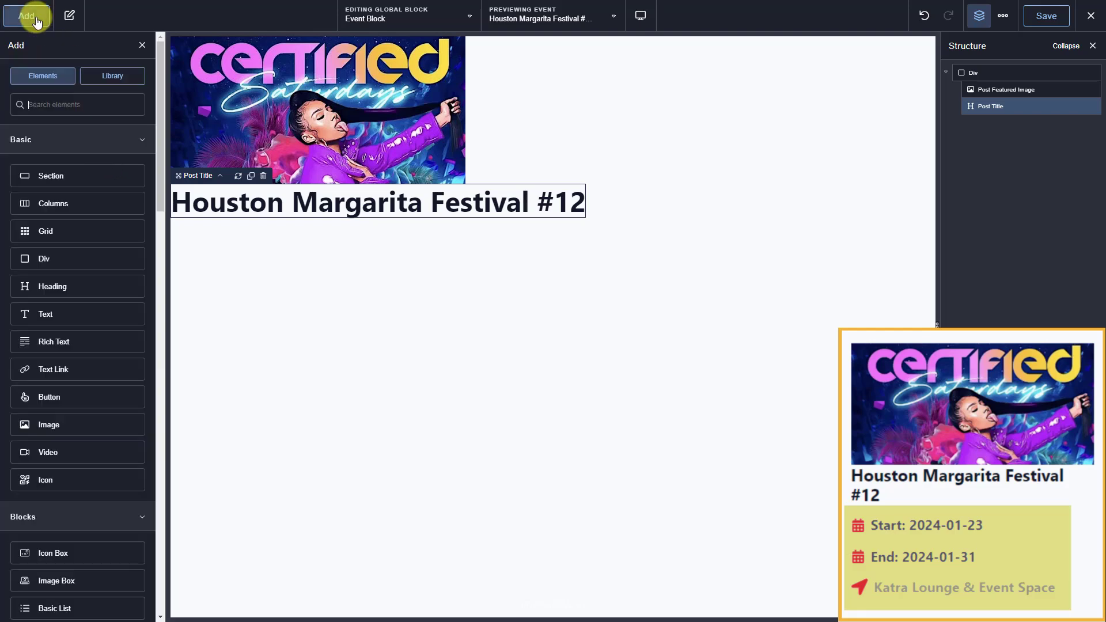
pyautogui.write('icon')
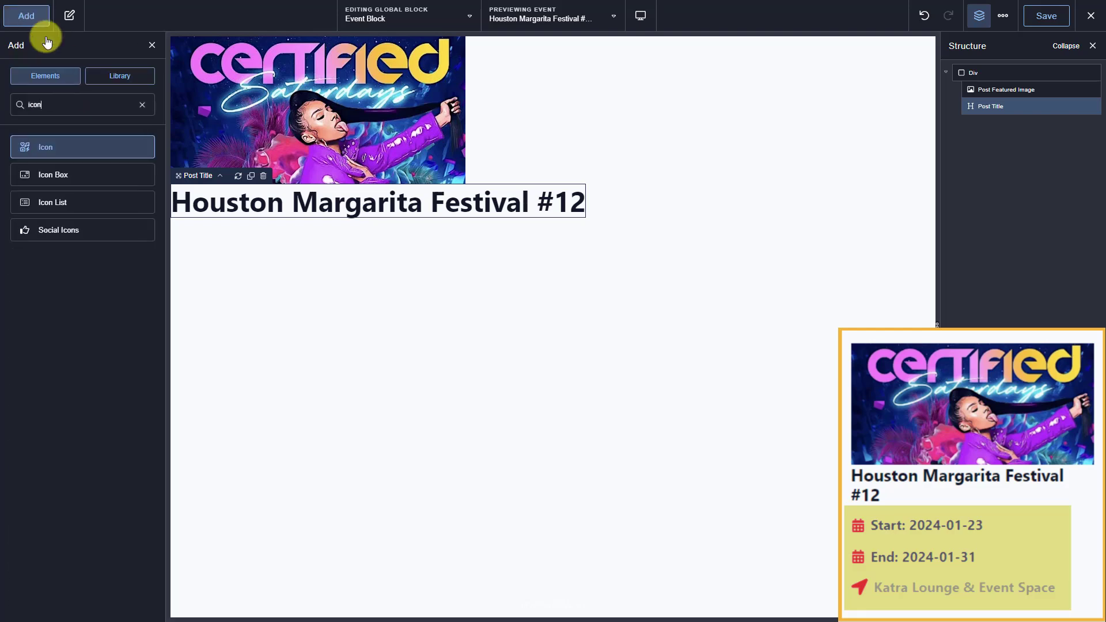
pyautogui.click(92, 210)
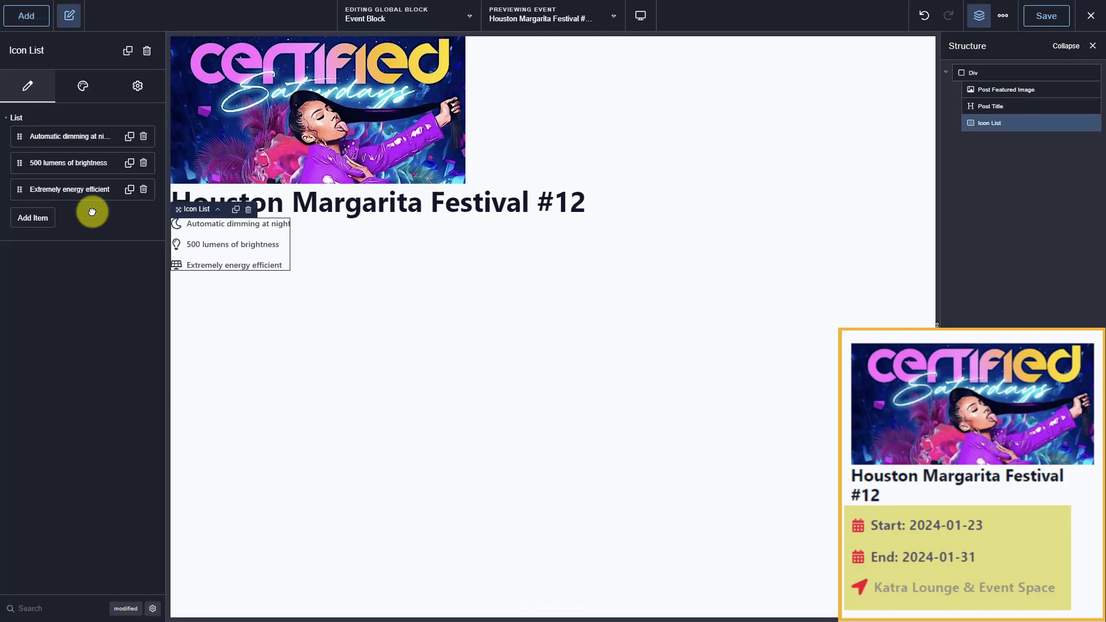
# Replace the first icon list item's text with the dynamic Start Date field from Event Information
pyautogui.click(81, 136)
pyautogui.tripleClick(118, 181)
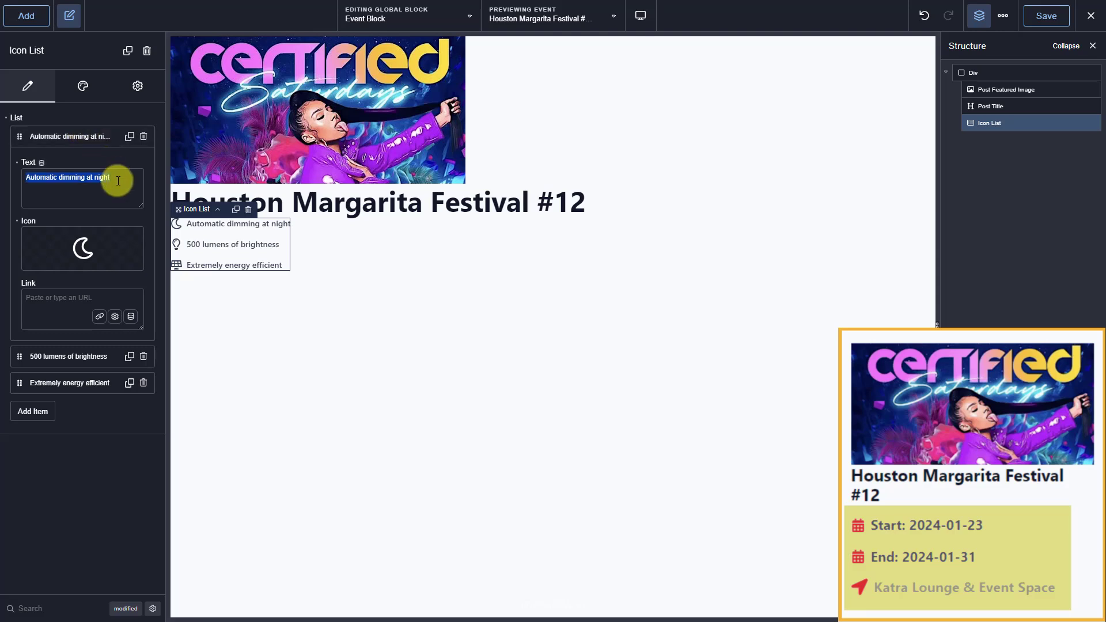
pyautogui.press('BackSpace')
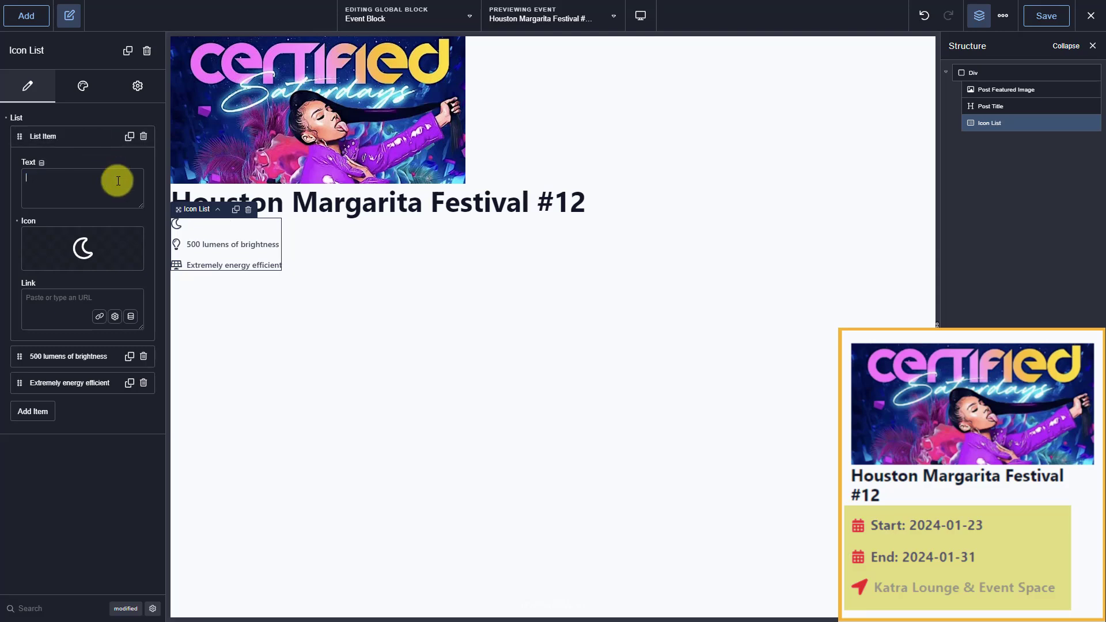
pyautogui.click(42, 163)
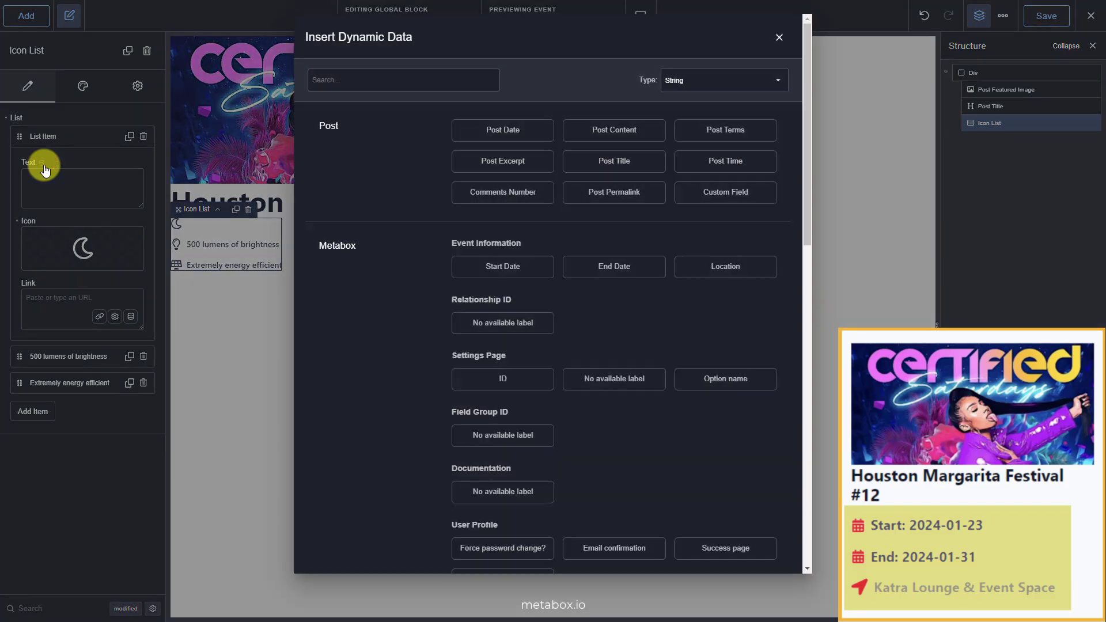
pyautogui.click(464, 269)
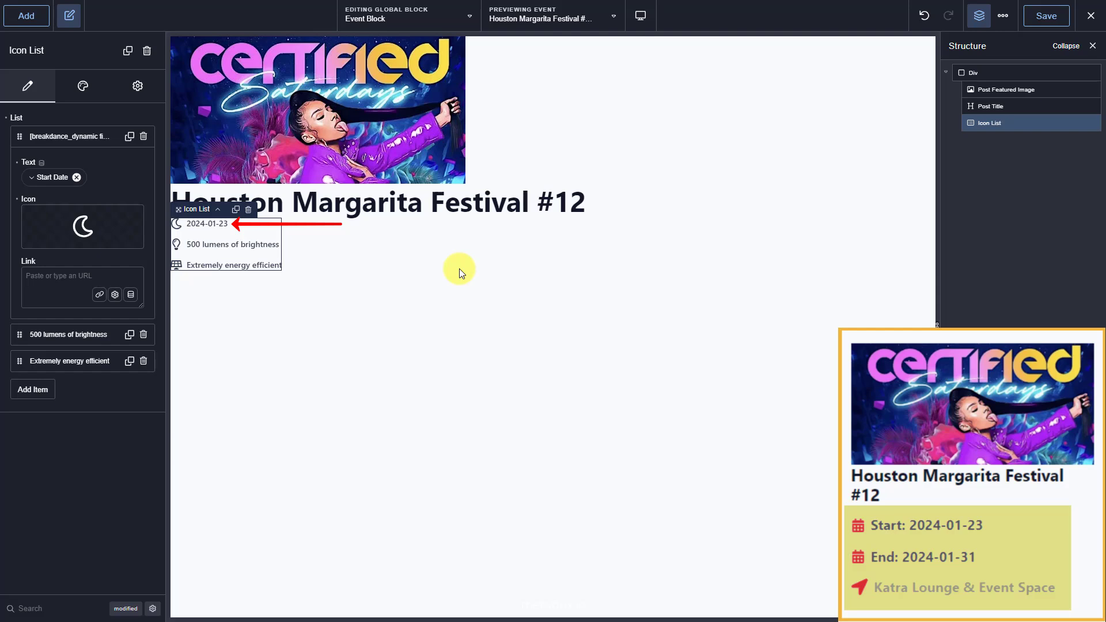
# Prepend the text "Start: " to the first list item's Start Date field
pyautogui.click(50, 179)
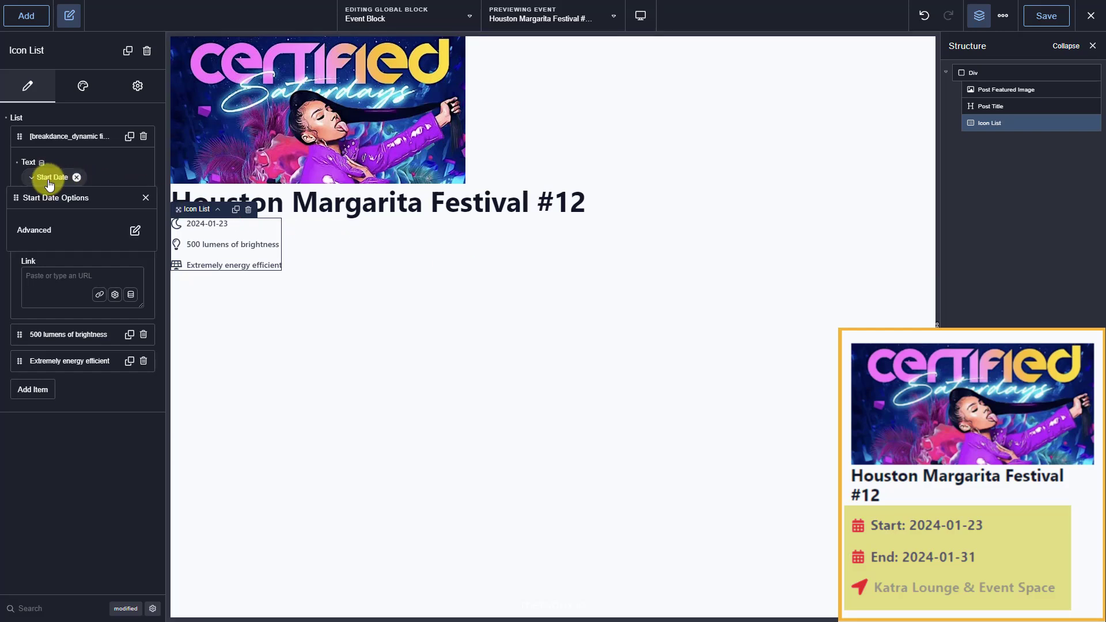
pyautogui.click(134, 230)
pyautogui.click(123, 291)
pyautogui.write('Start:')
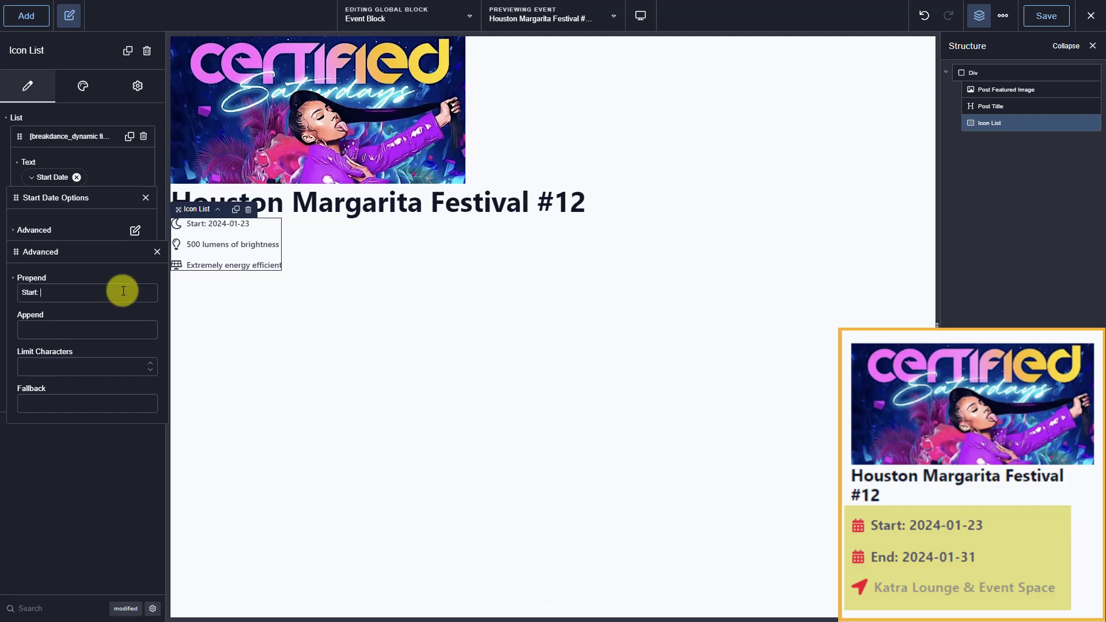
pyautogui.click(116, 177)
# Set the first list item's icon to "calendar alt" from the FontAwesome 5 Free - Solid set and collapse the item
pyautogui.click(94, 217)
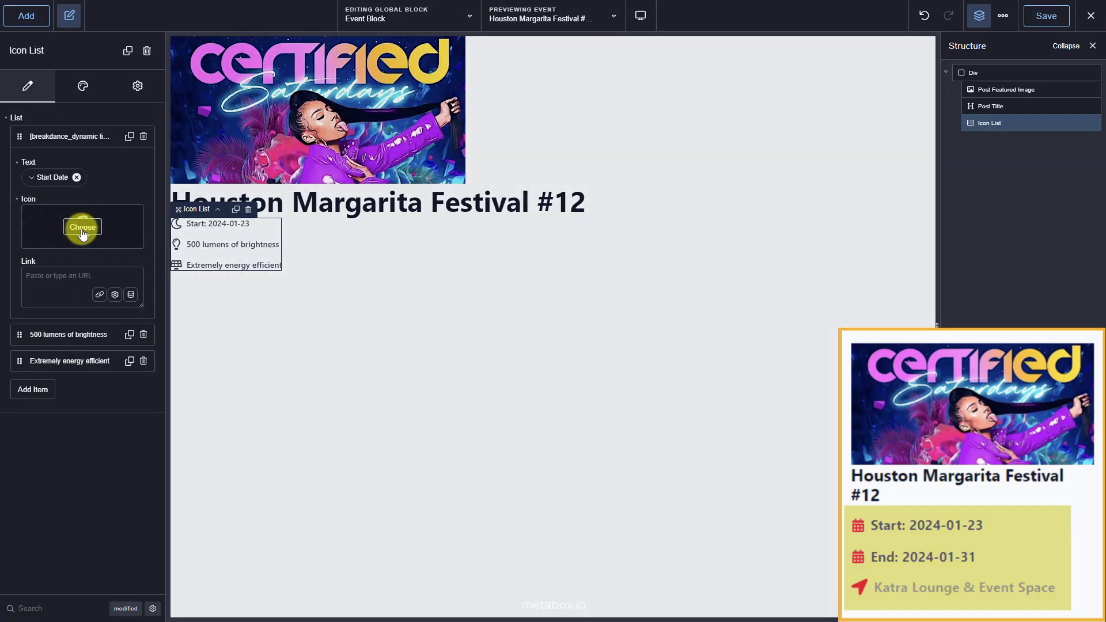
pyautogui.click(381, 291)
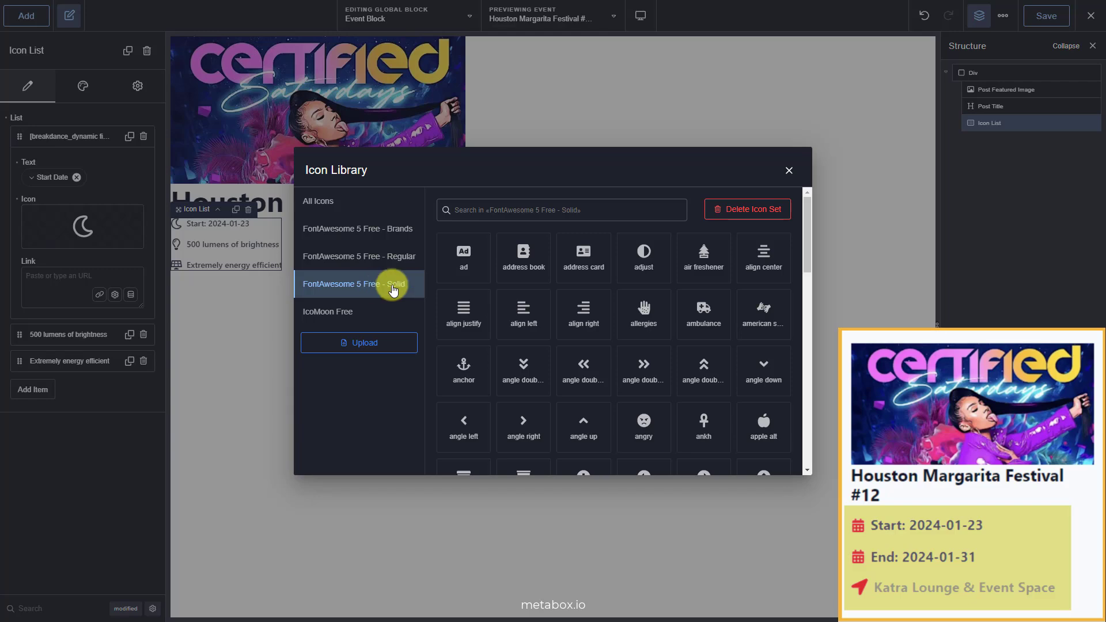
pyautogui.click(574, 209)
pyautogui.write('calendar')
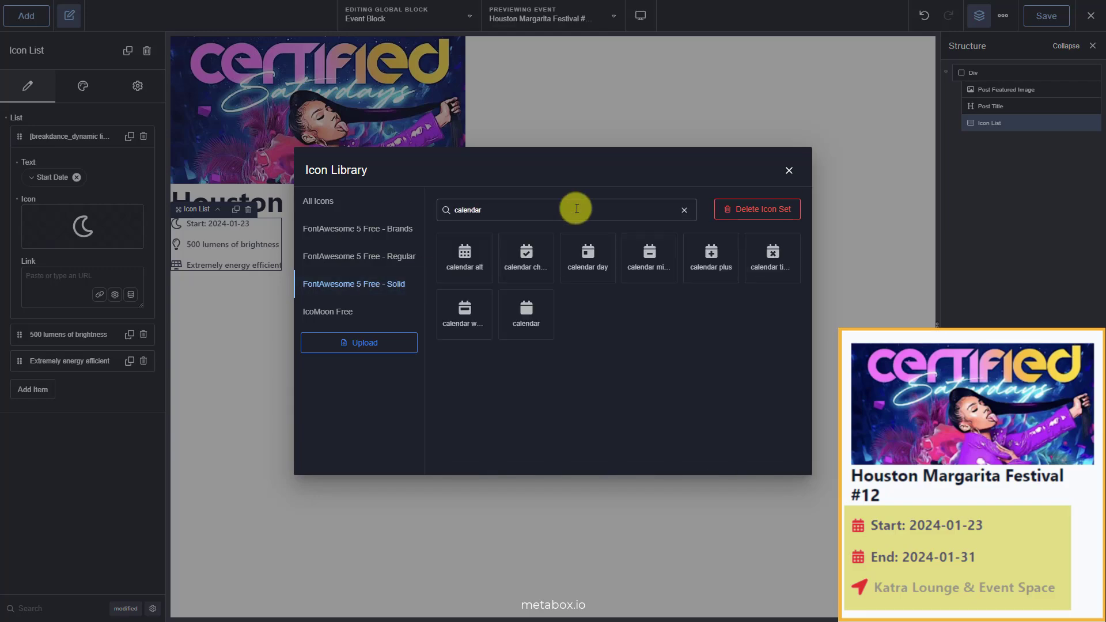
pyautogui.click(469, 257)
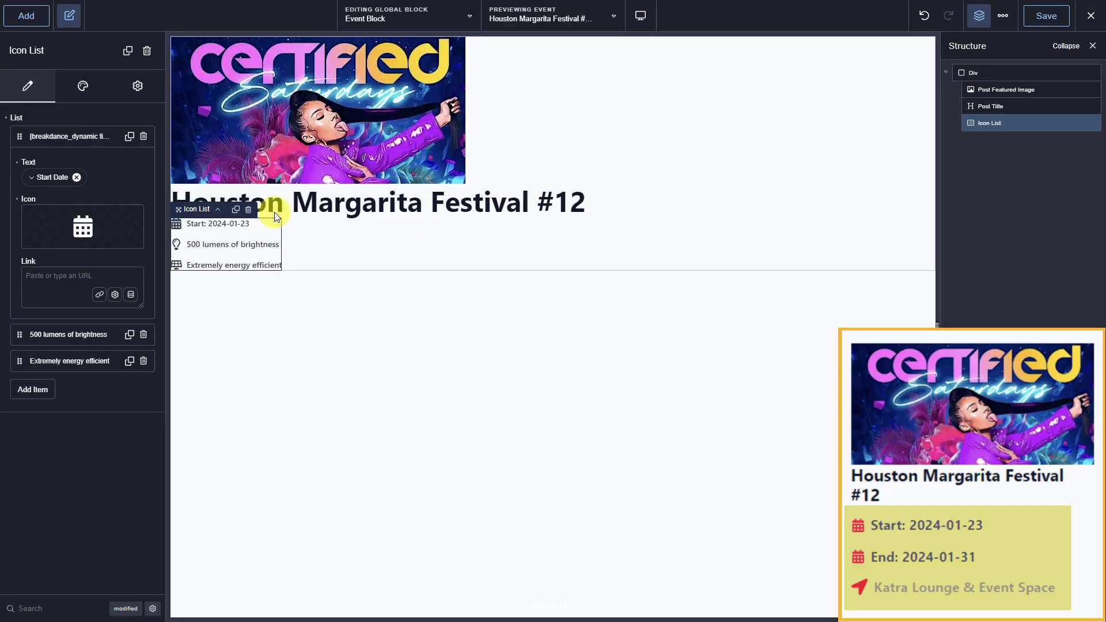
pyautogui.click(93, 137)
# Replace the second icon list item's text with the dynamic End Date field from Event Information
pyautogui.click(96, 163)
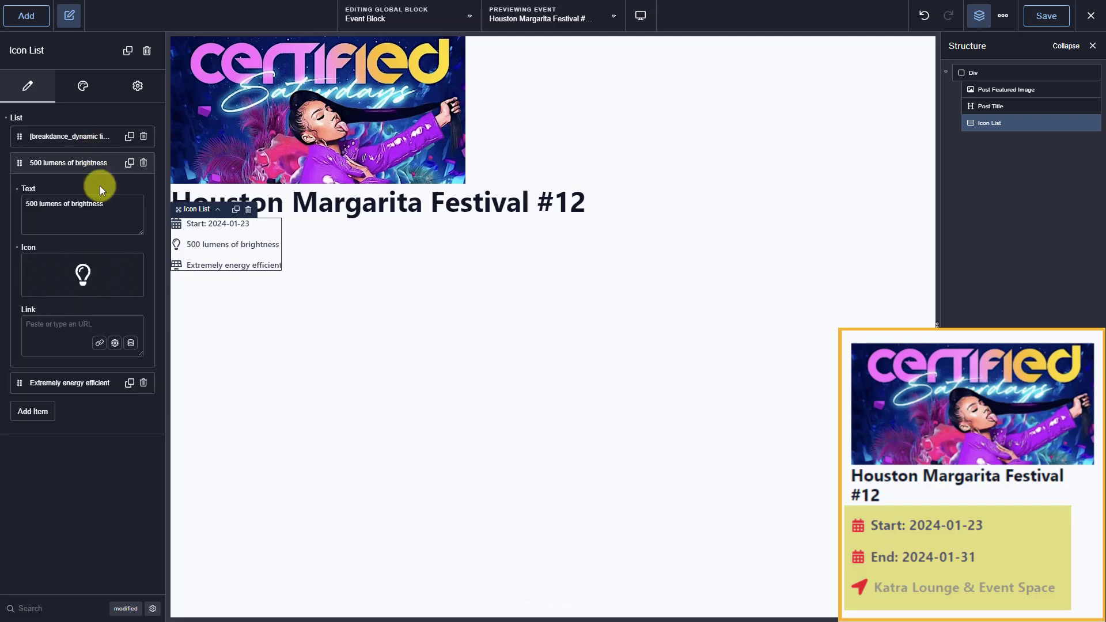
pyautogui.tripleClick(114, 205)
pyautogui.press('BackSpace')
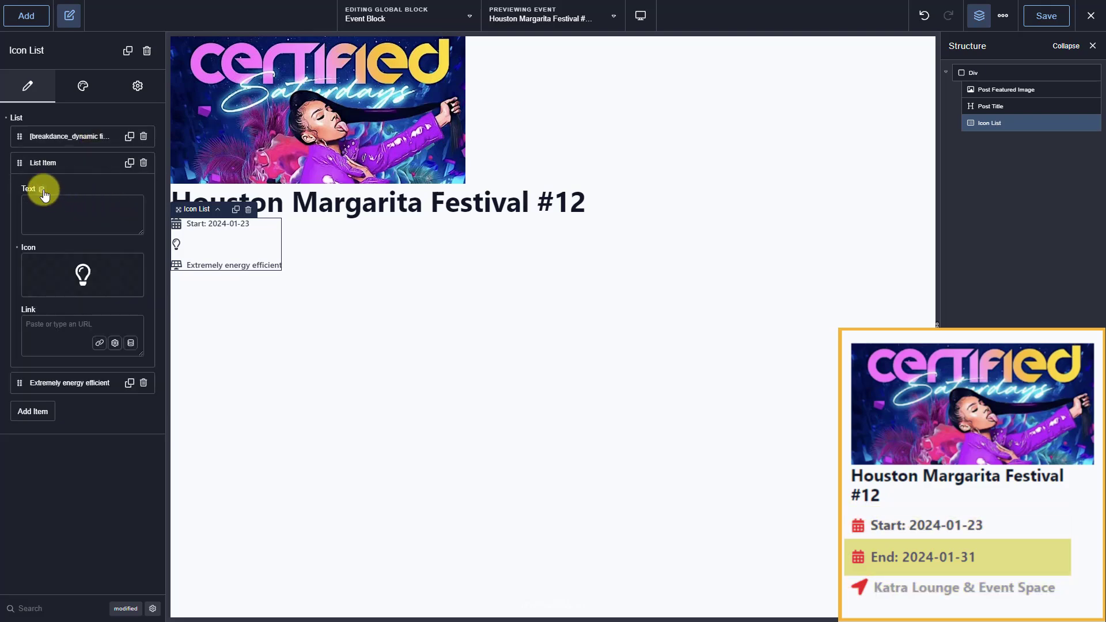
pyautogui.click(42, 188)
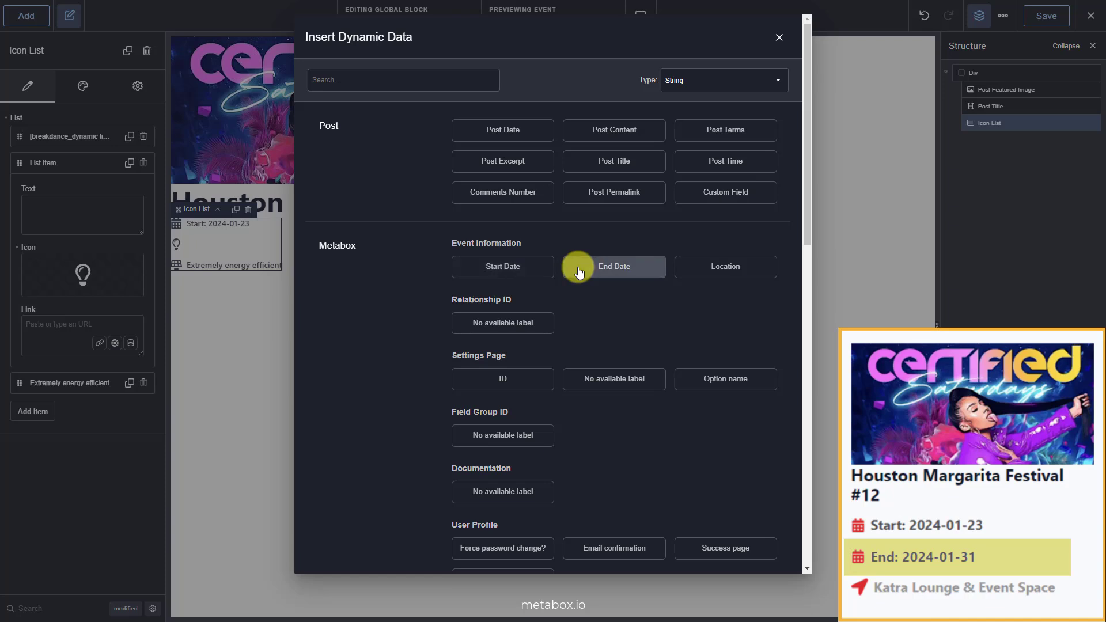
pyautogui.click(580, 272)
# Prepend the text "End: " to the second list item's End Date field
pyautogui.click(58, 206)
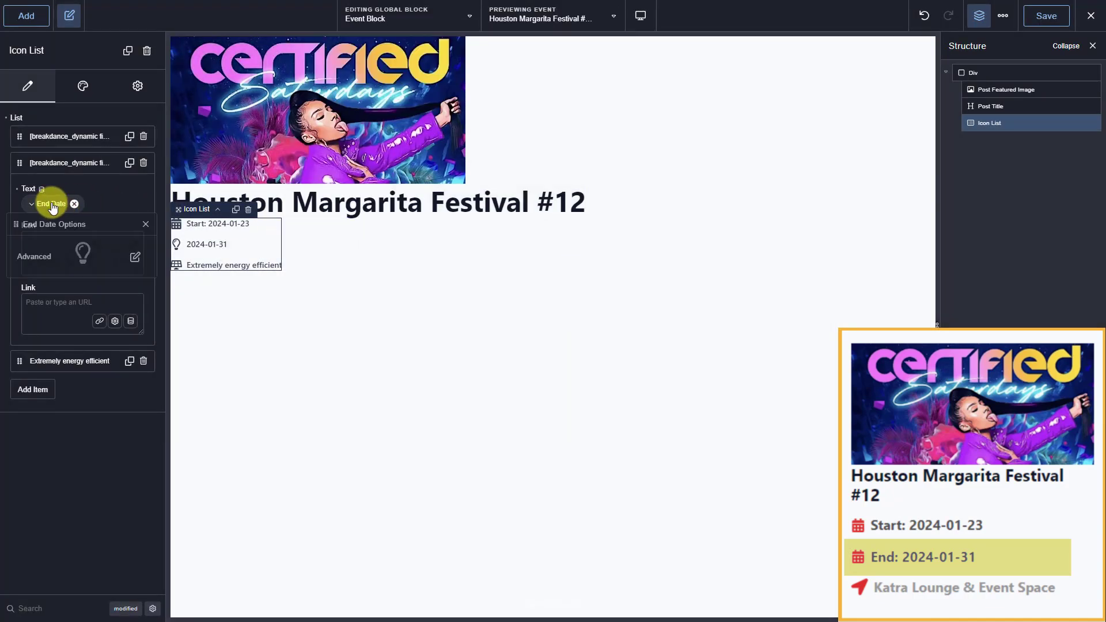
pyautogui.click(135, 258)
pyautogui.click(127, 320)
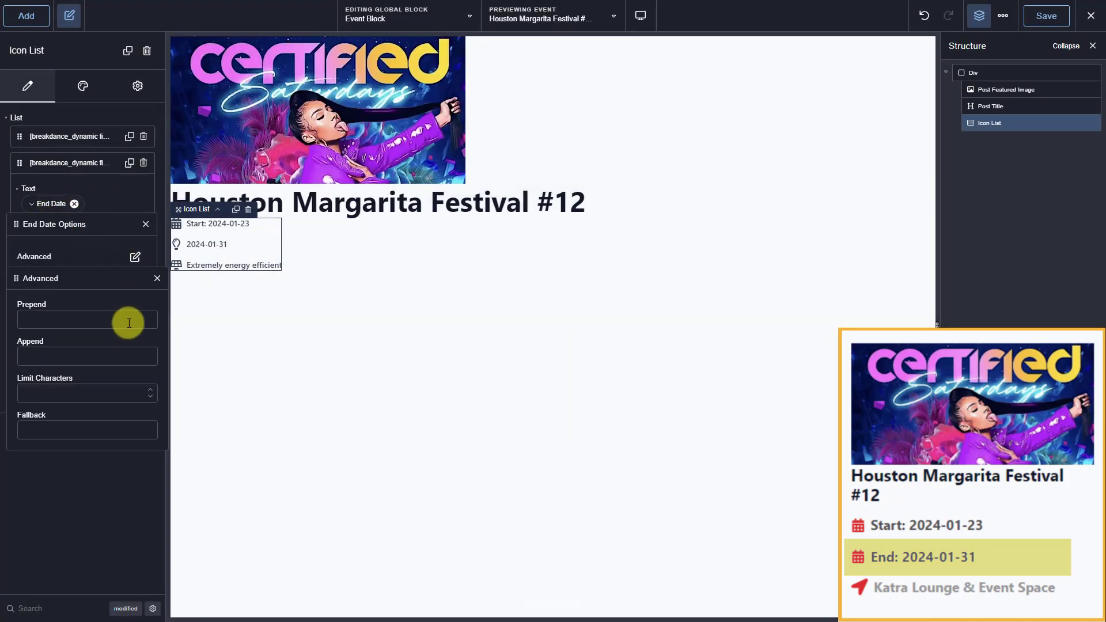
pyautogui.write('End:')
pyautogui.click(110, 193)
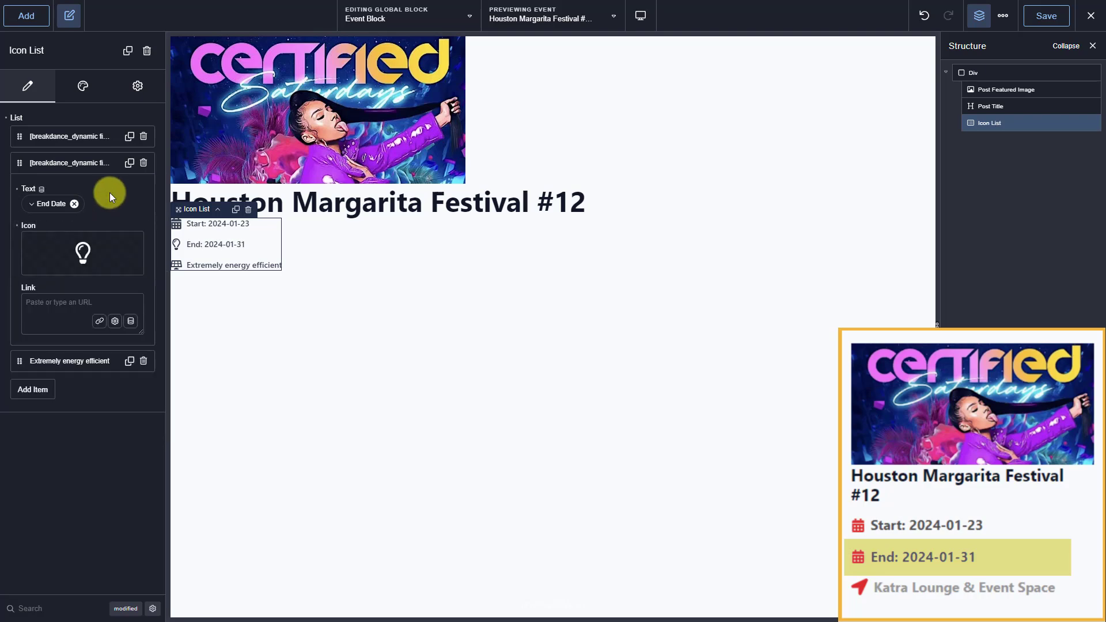
# Set the second list item's icon to "calendar alt" from FontAwesome 5 Free - Solid and delete the third list item
pyautogui.click(83, 252)
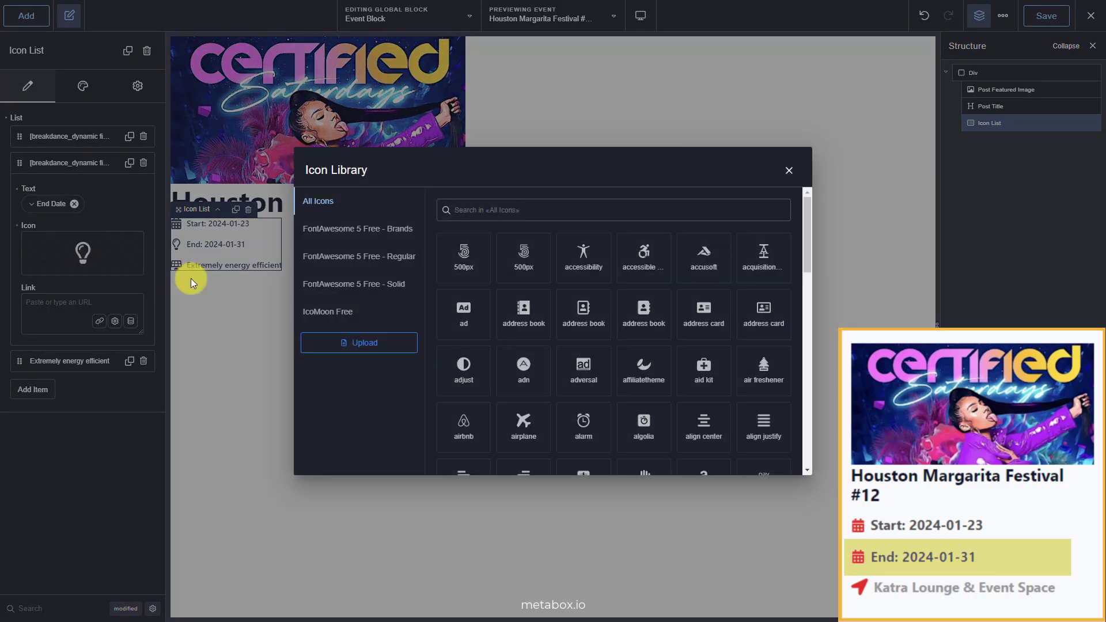
pyautogui.click(323, 285)
pyautogui.click(560, 211)
pyautogui.write('calendar')
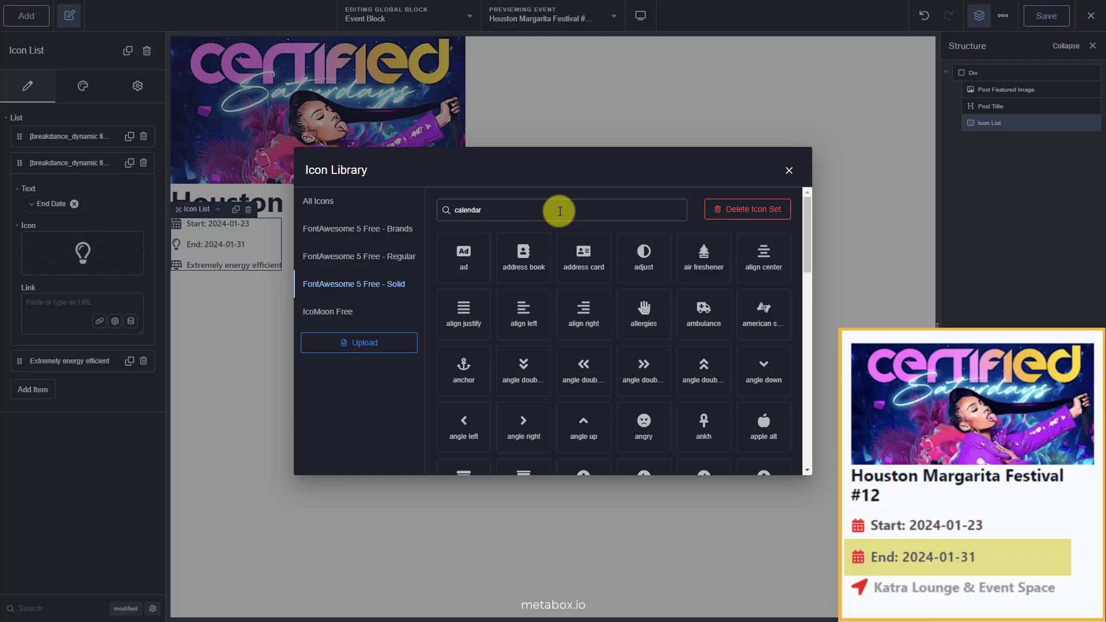
pyautogui.click(490, 266)
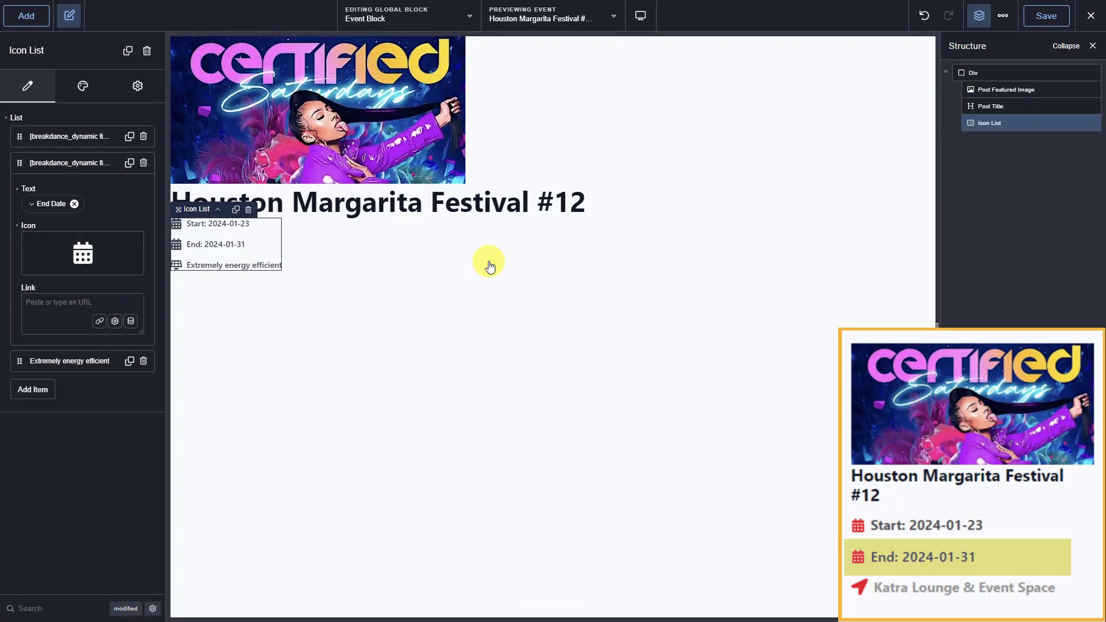
pyautogui.click(93, 163)
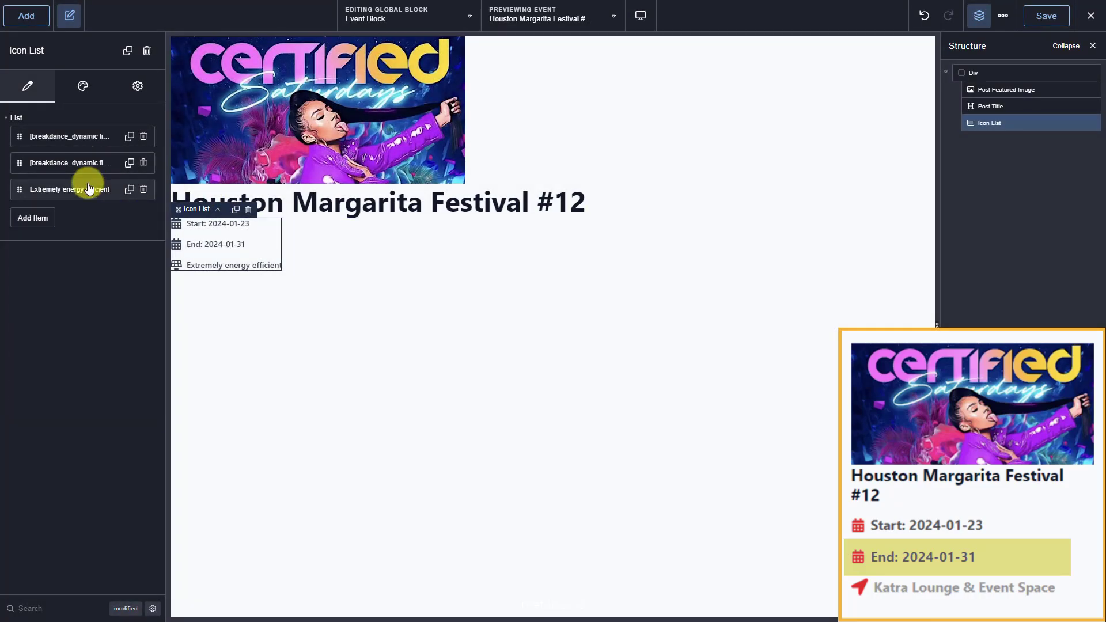
pyautogui.click(144, 189)
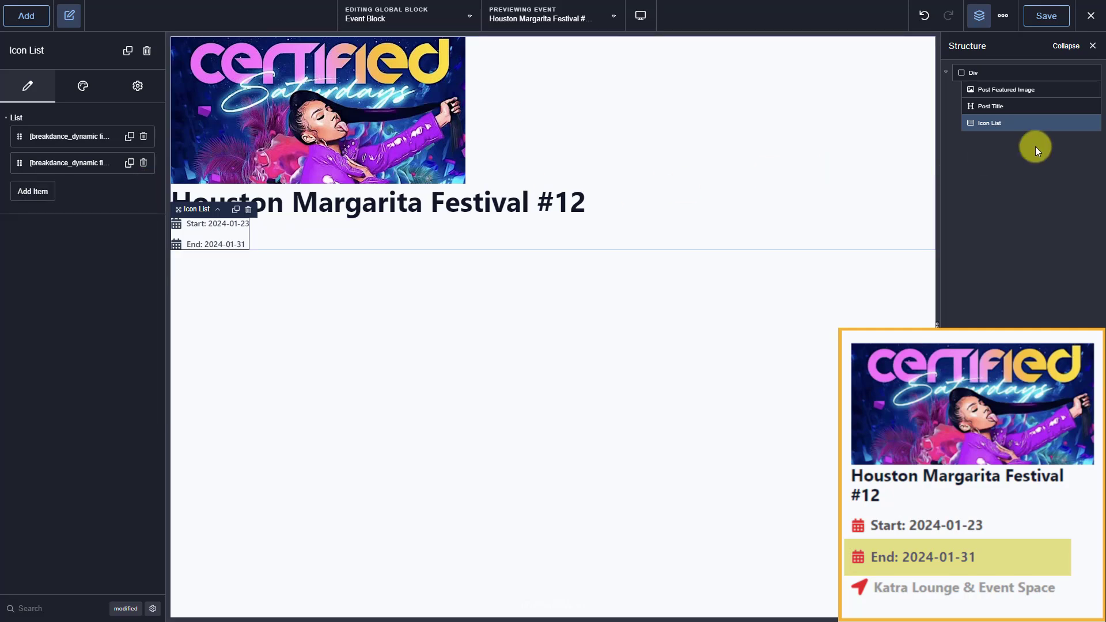
# Add a second Icon List below the dates and delete its "500 lumens of brightness" and "Extremely energy efficient" items
pyautogui.click(27, 16)
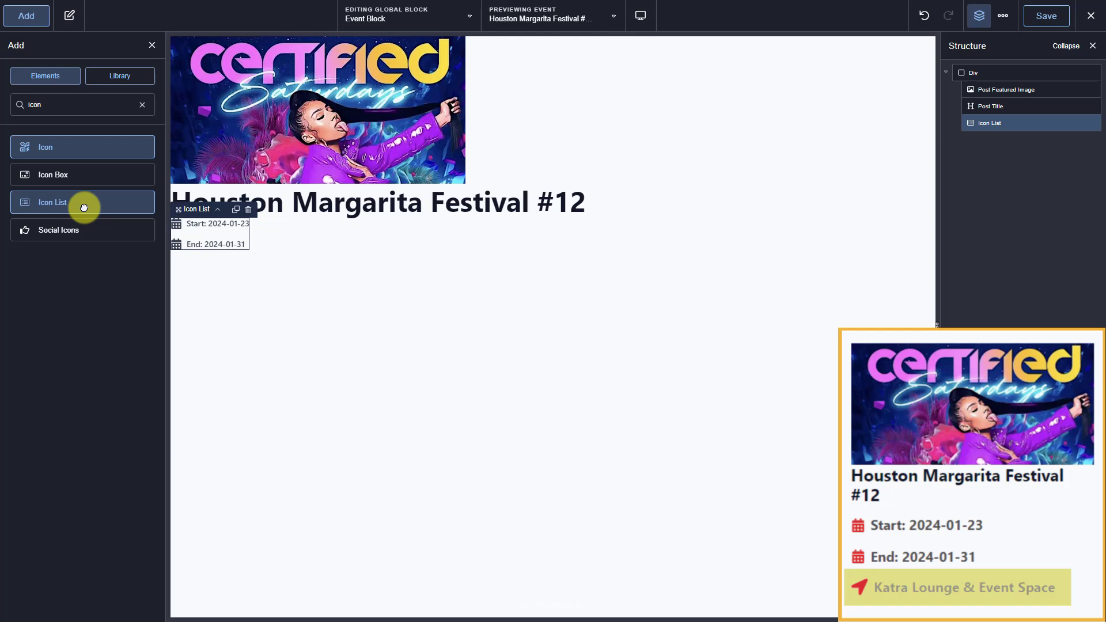
pyautogui.click(84, 208)
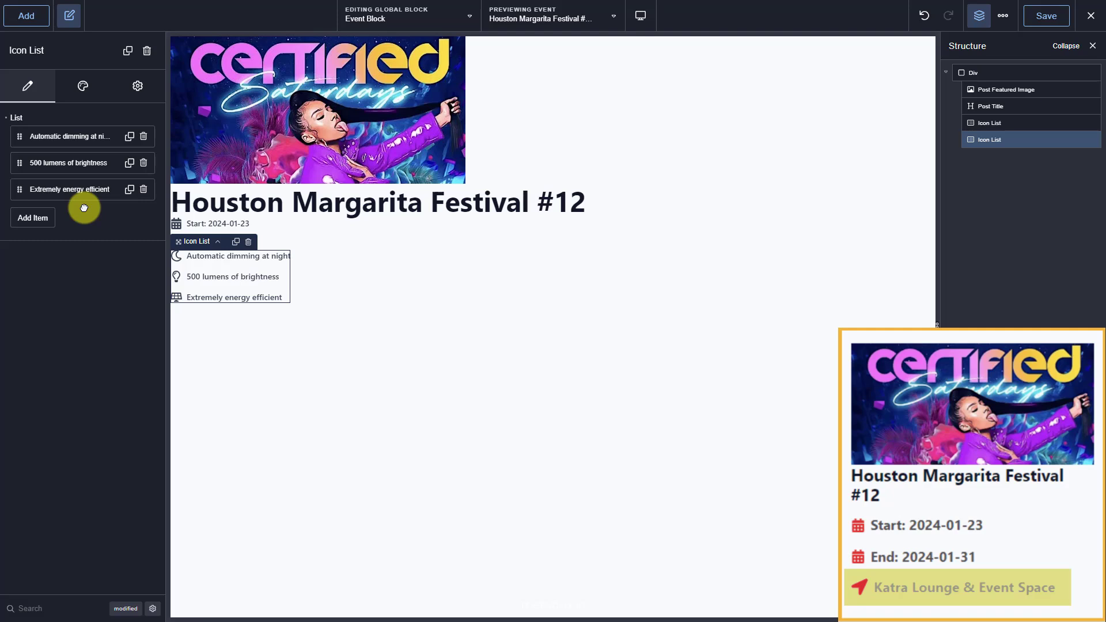
pyautogui.click(143, 189)
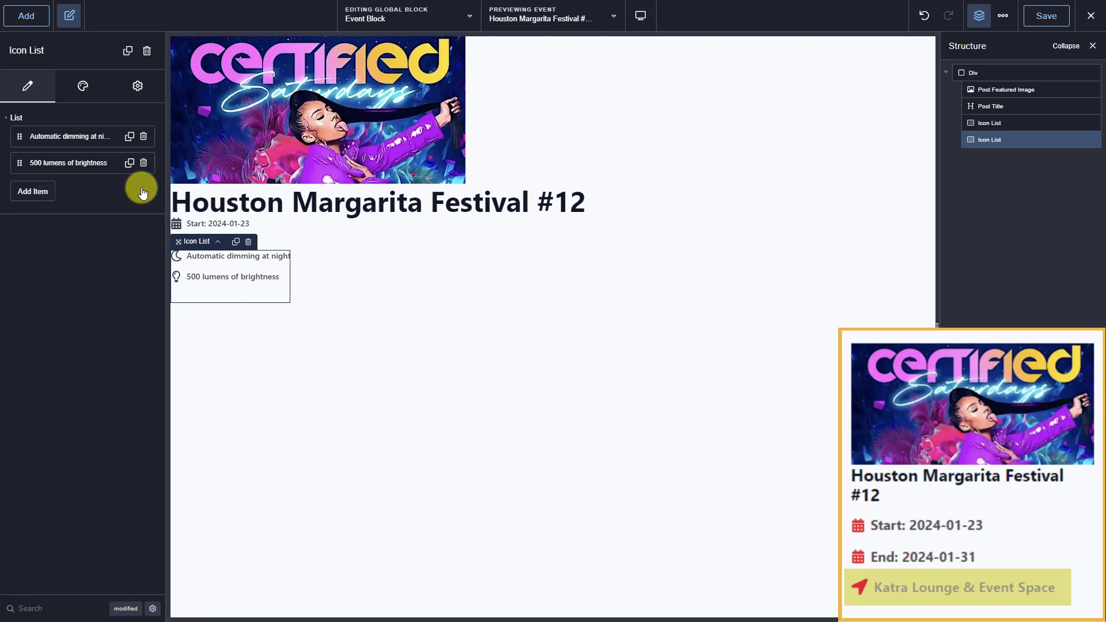
pyautogui.click(143, 163)
# Replace the text of the new list's remaining item with the dynamic Location field from Event Information
pyautogui.click(84, 136)
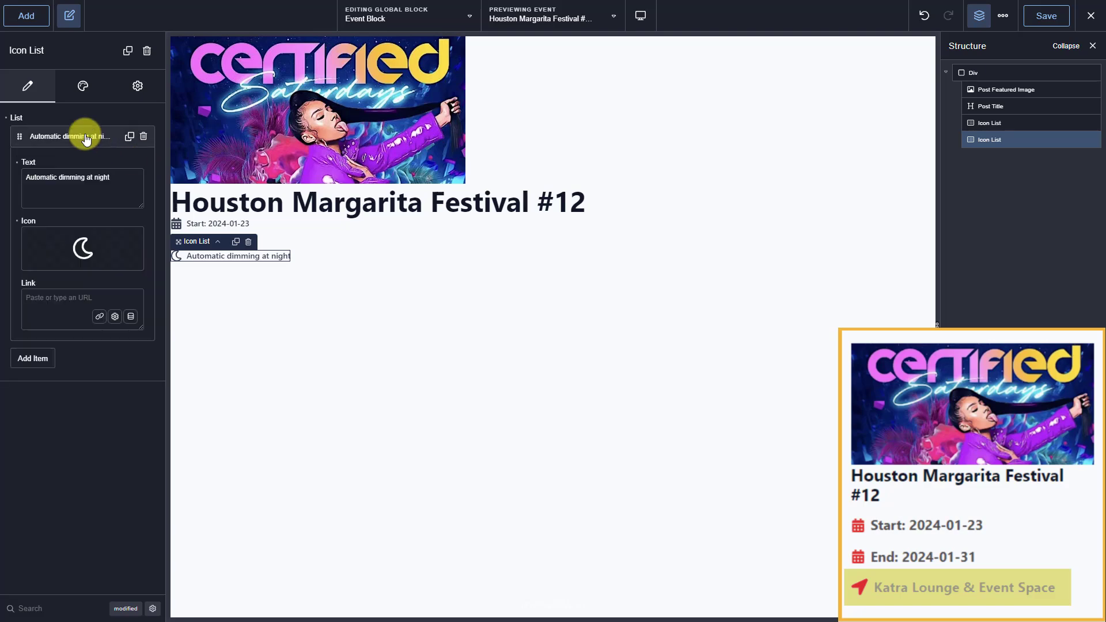
pyautogui.hotkey('ctrl', 'a')
pyautogui.press('BackSpace')
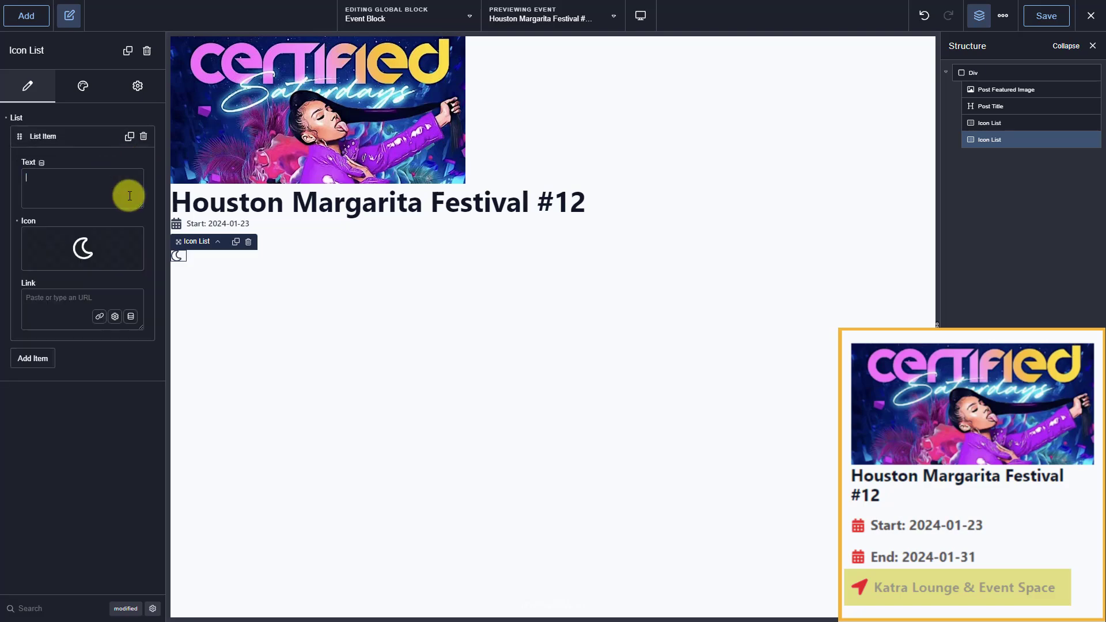
pyautogui.click(42, 163)
pyautogui.click(682, 270)
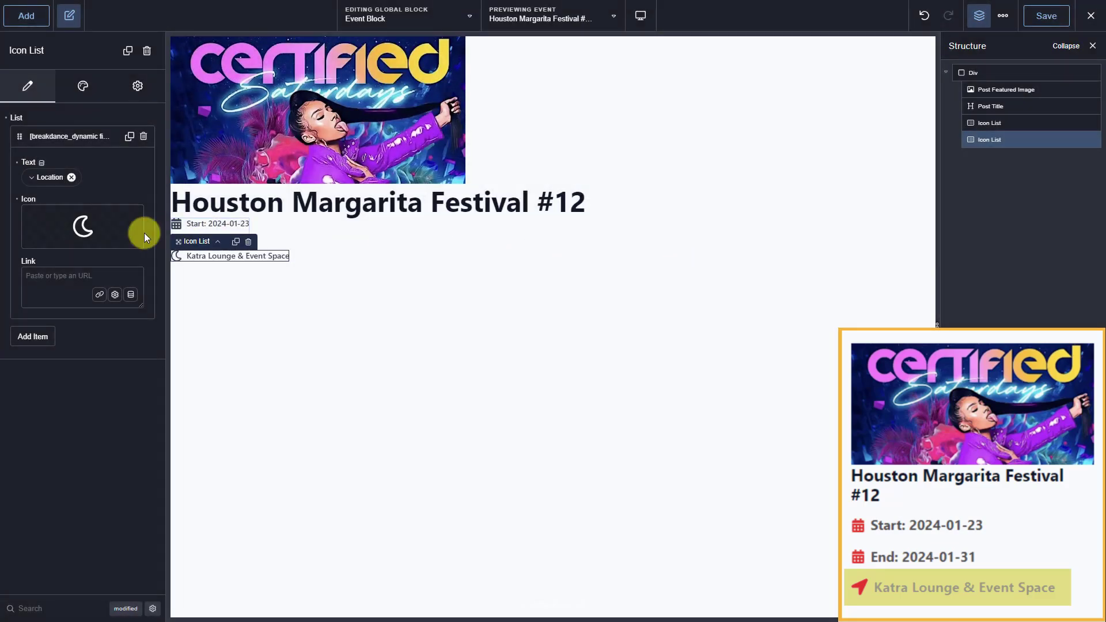
# Set the location item's icon to "location arrow" from the FontAwesome 5 Free - Solid set and save the global block
pyautogui.click(83, 229)
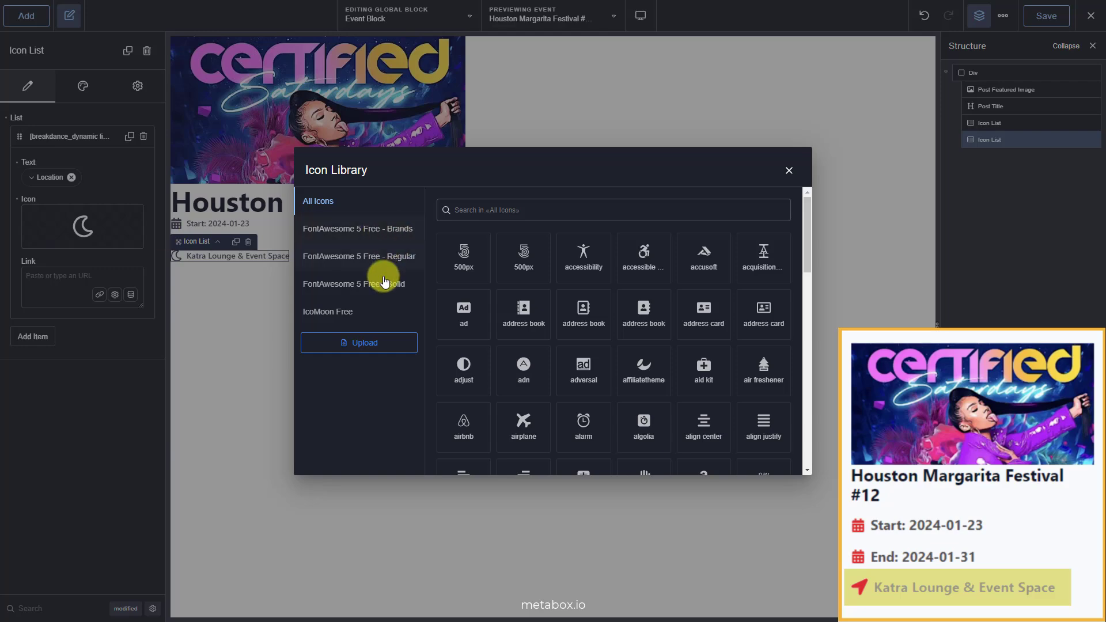
pyautogui.click(380, 284)
pyautogui.click(576, 210)
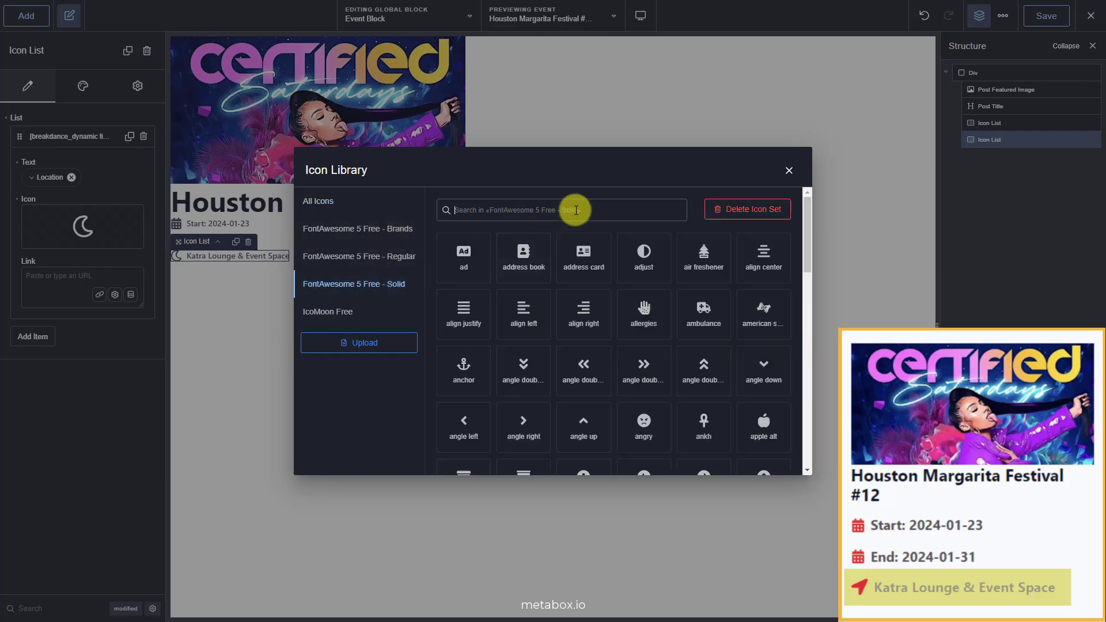
pyautogui.write('location')
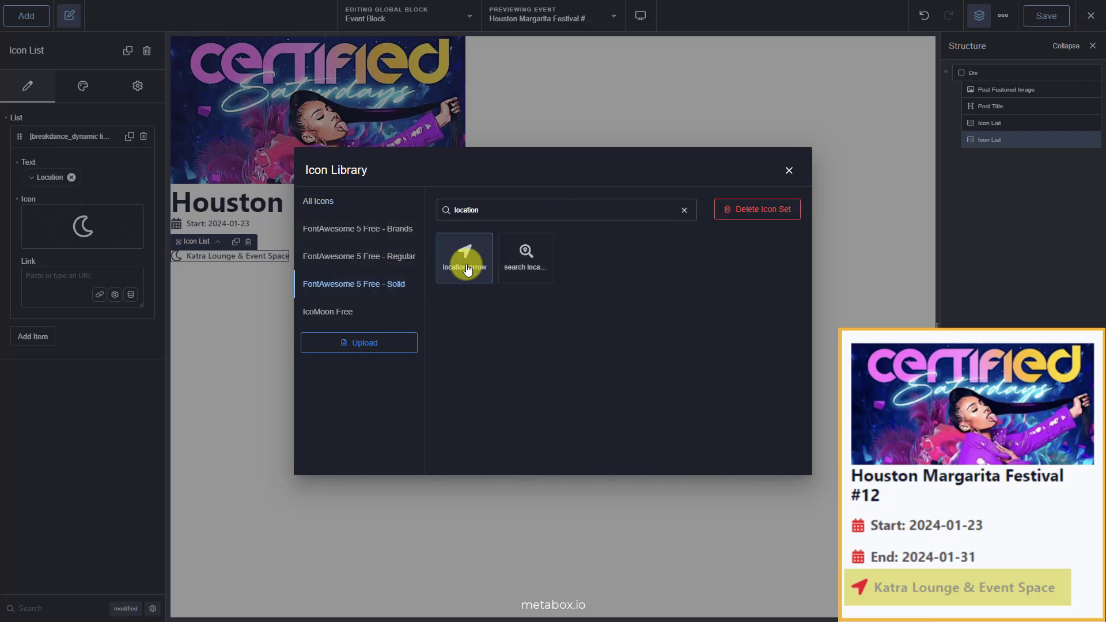
pyautogui.click(463, 258)
pyautogui.click(1063, 22)
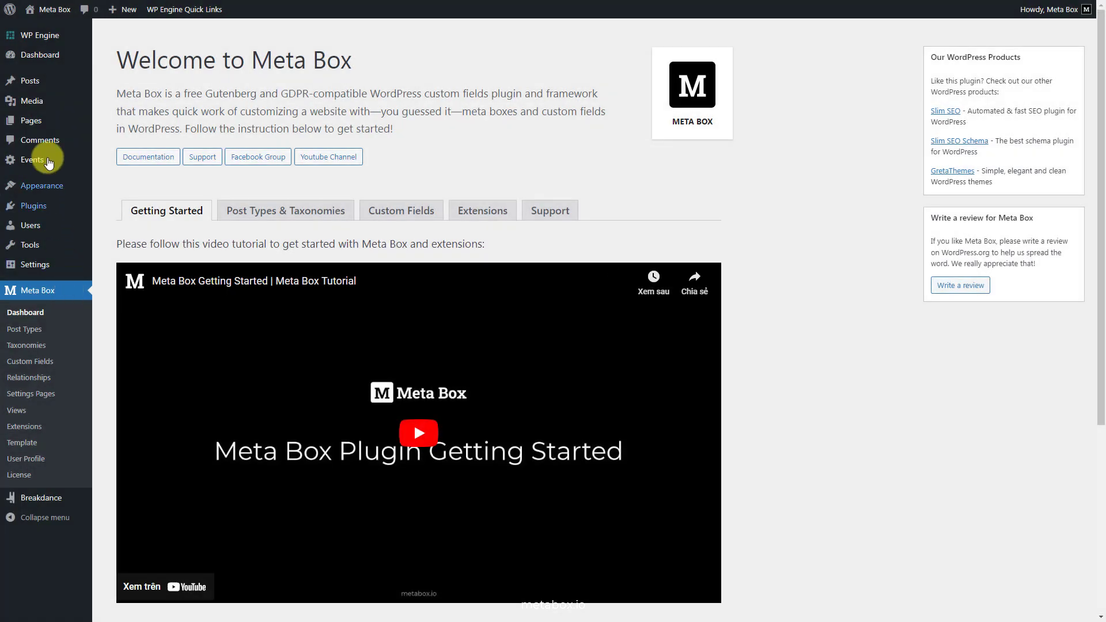
# Open the Homepage for editing in Breakdance from the WordPress list of pages
pyautogui.moveTo(69, 120)
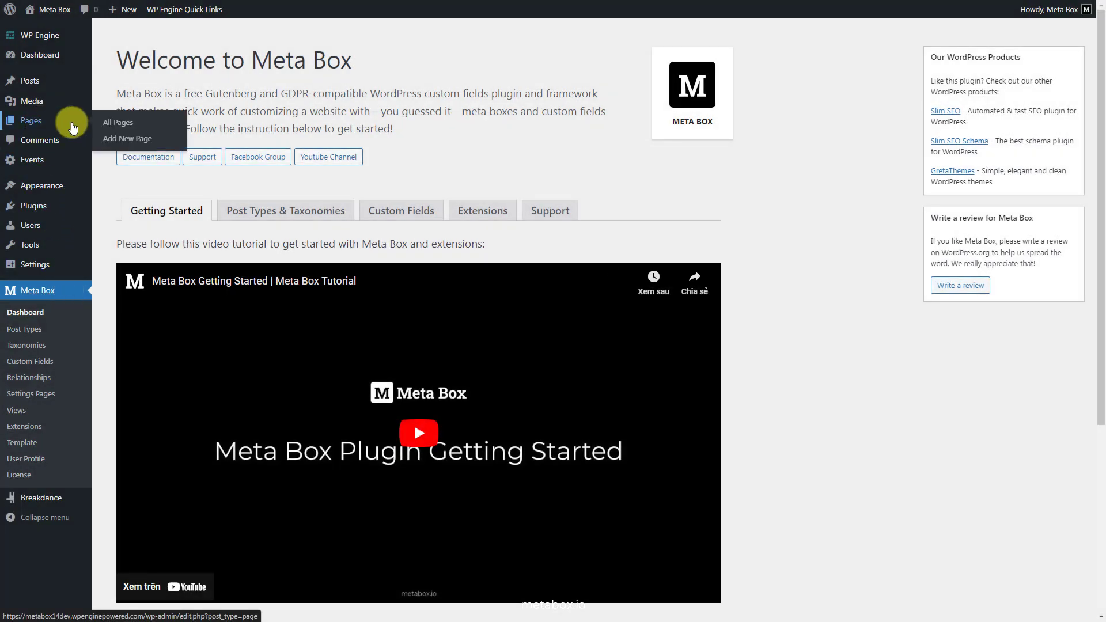
pyautogui.click(107, 124)
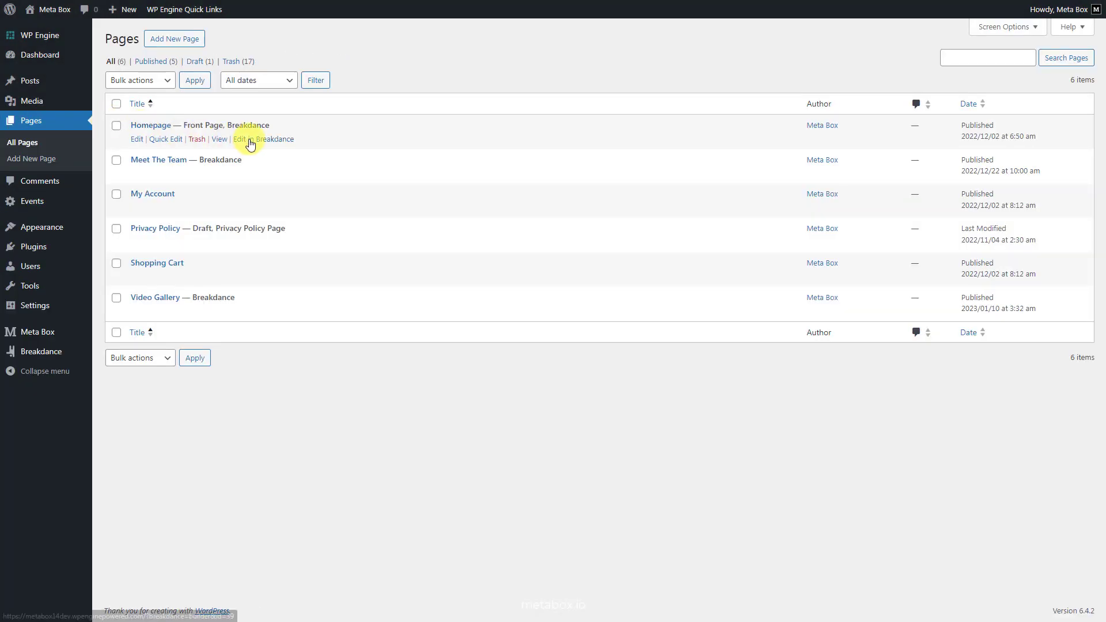
pyautogui.click(250, 143)
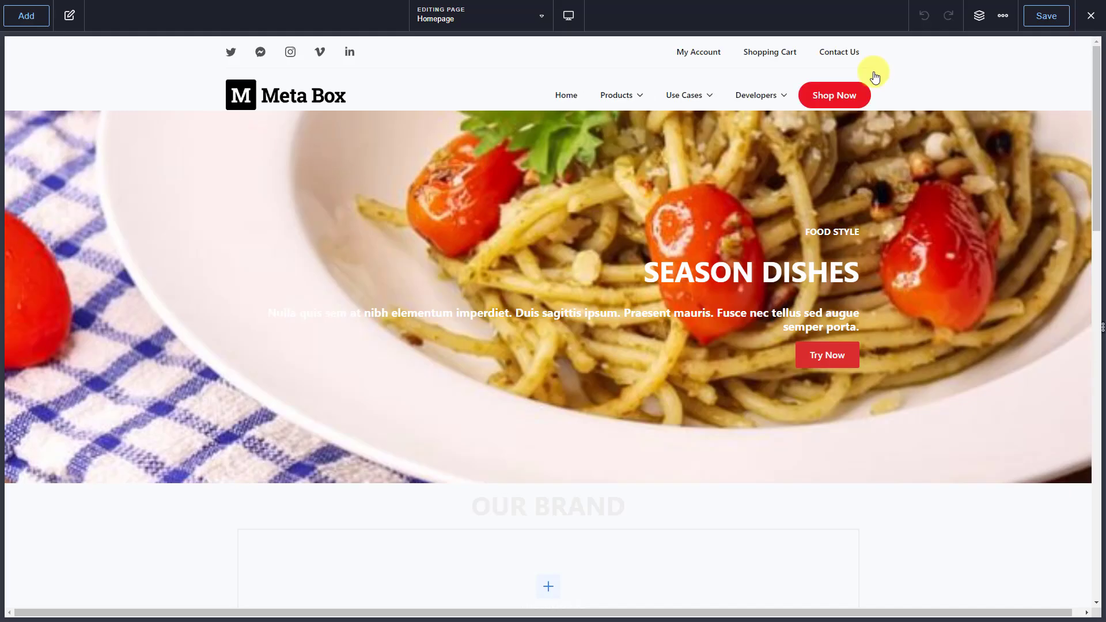
# Show the page structure and add a new Section after the homepage's last section
pyautogui.click(978, 16)
pyautogui.click(1055, 45)
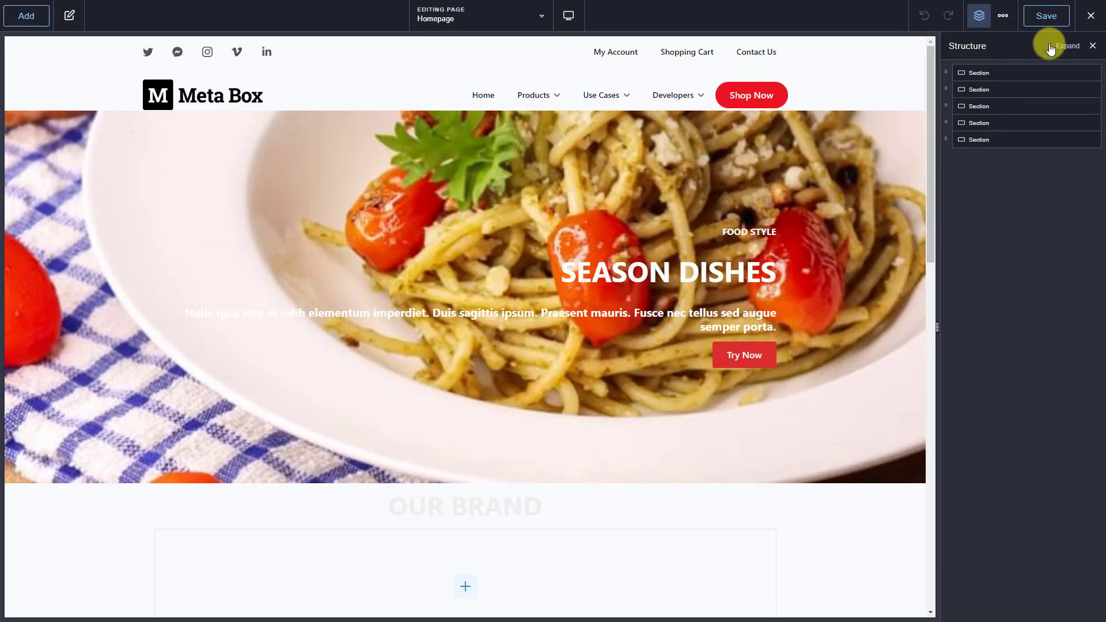
pyautogui.click(1019, 140)
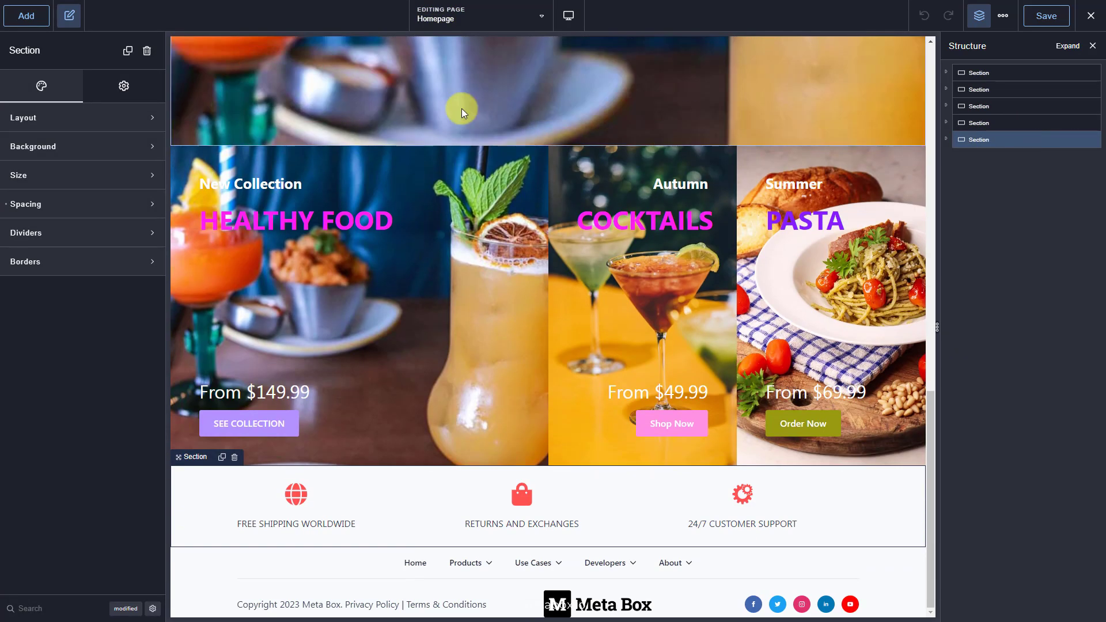
pyautogui.click(27, 18)
pyautogui.write('sec')
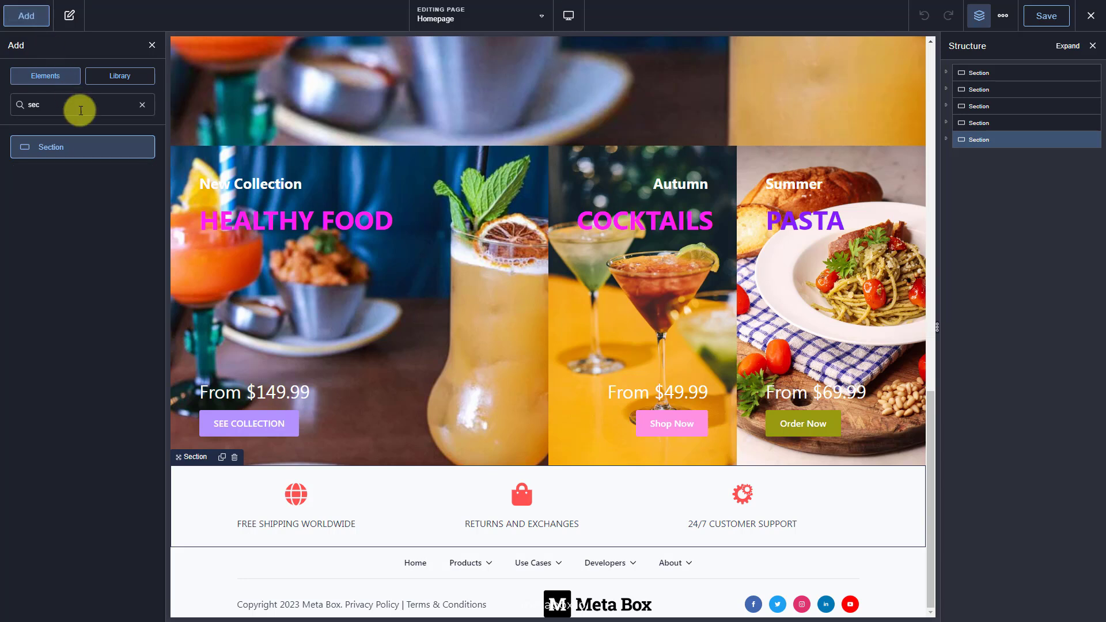
pyautogui.click(85, 150)
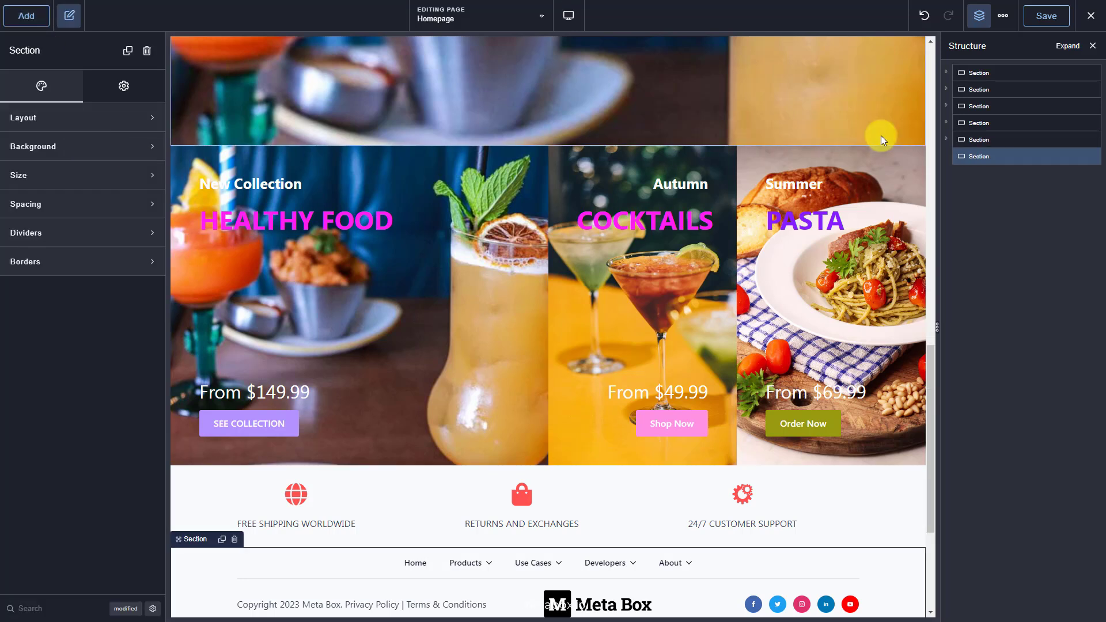
# Add a Heading to the new section with the text "Upcoming Events"
pyautogui.click(27, 17)
pyautogui.write('hea')
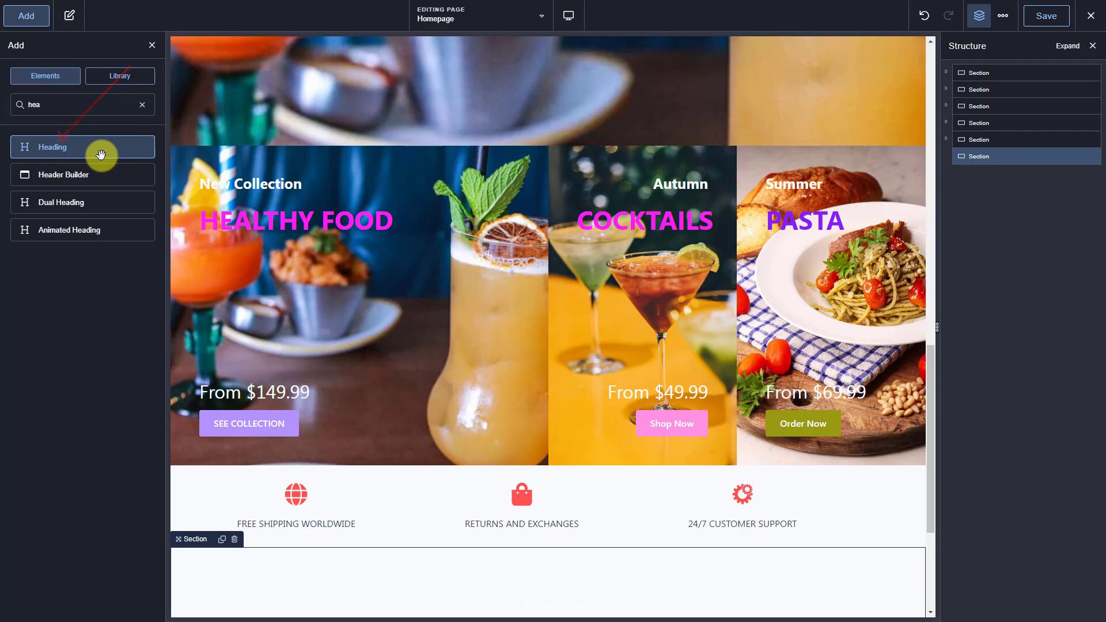
pyautogui.click(101, 154)
pyautogui.scroll(-3, 286, 348)
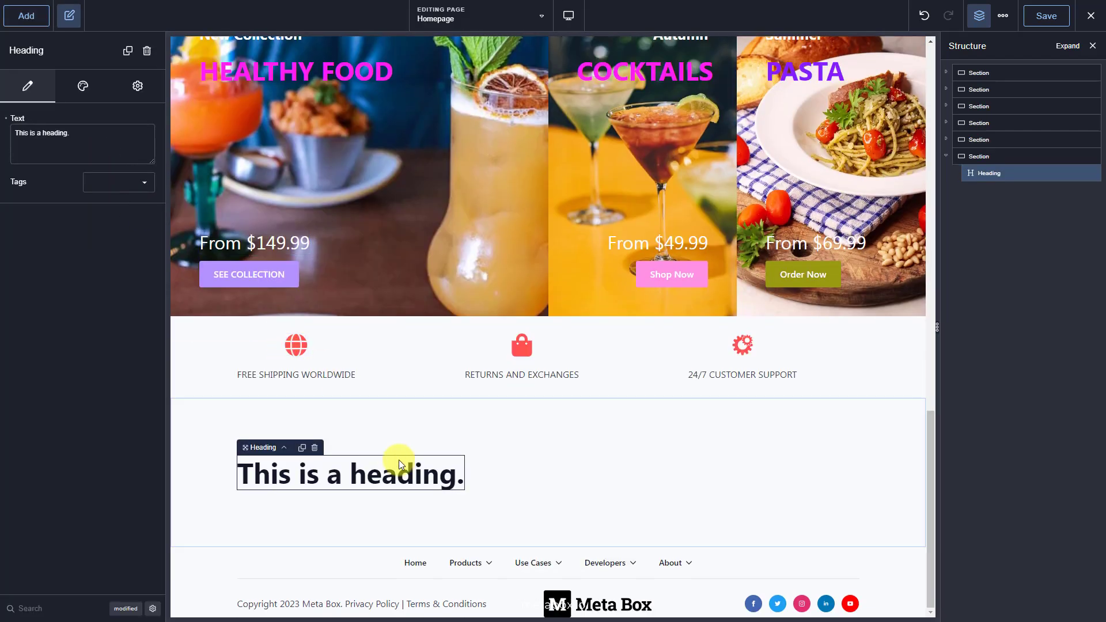
pyautogui.click(116, 136)
pyautogui.hotkey('ctrl', 'a')
pyautogui.write('Upcoming Events')
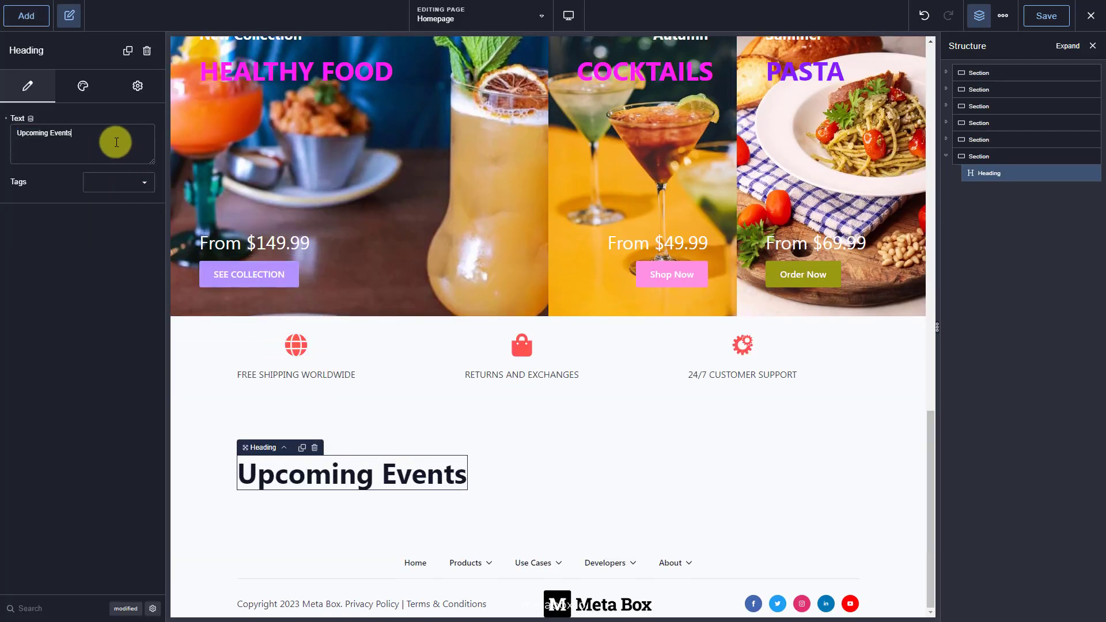
# Add a Post Loop Builder below the heading and set its global block to Event Block
pyautogui.click(36, 16)
pyautogui.write('loop')
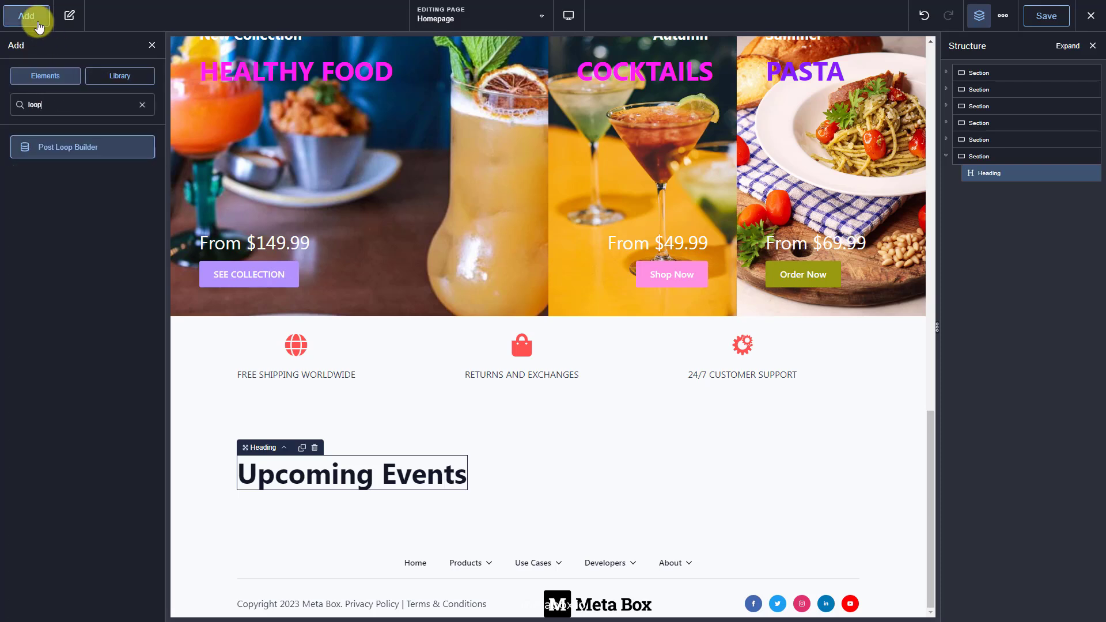
pyautogui.click(128, 137)
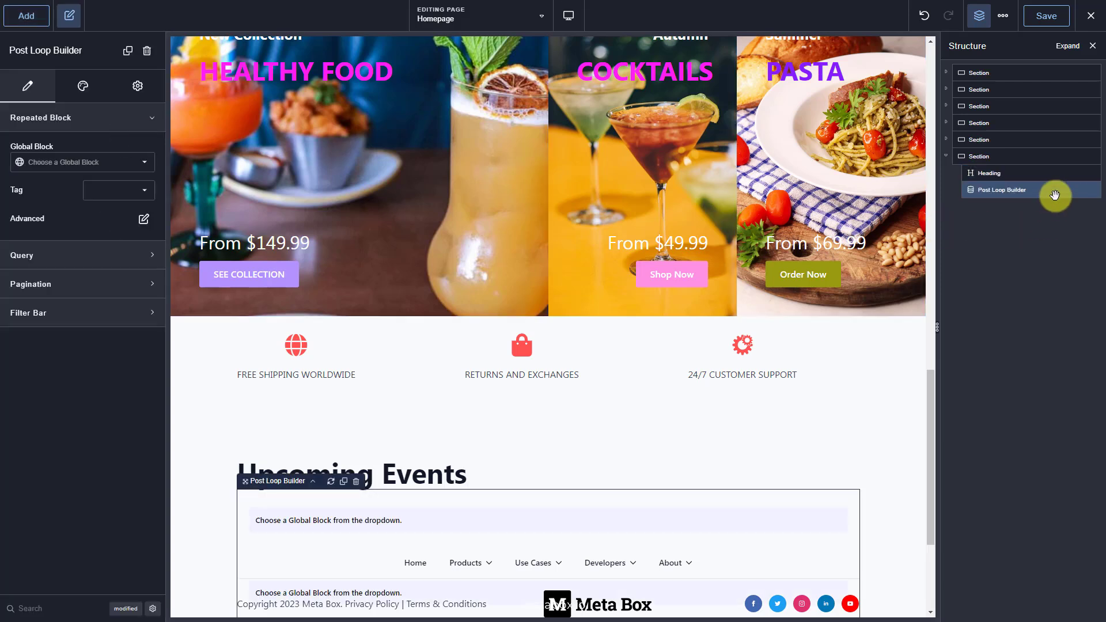
pyautogui.click(98, 167)
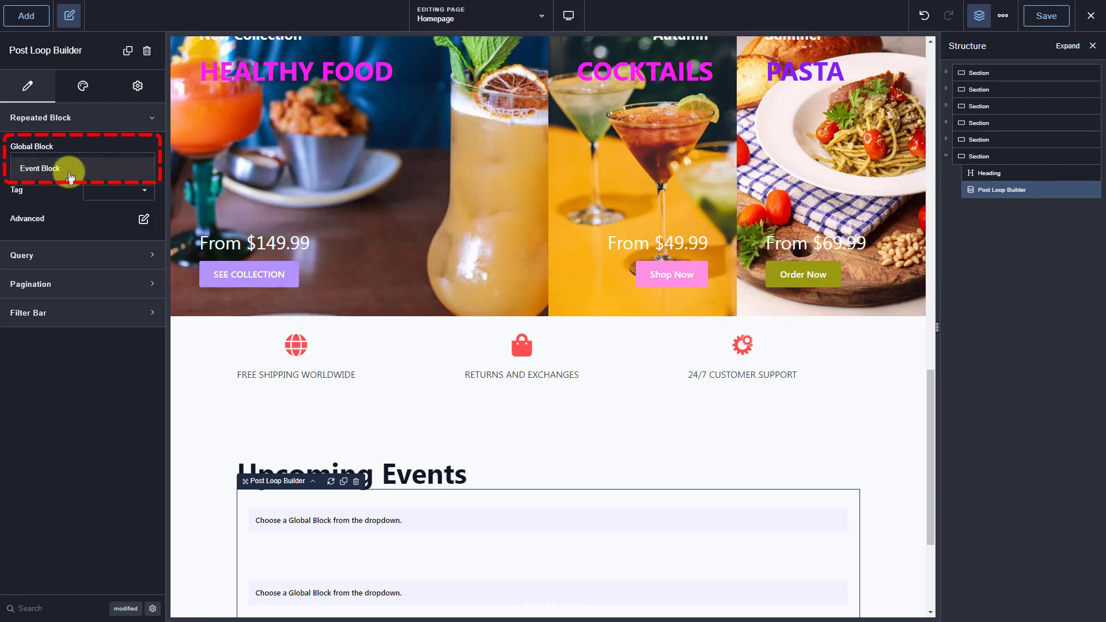
pyautogui.click(69, 170)
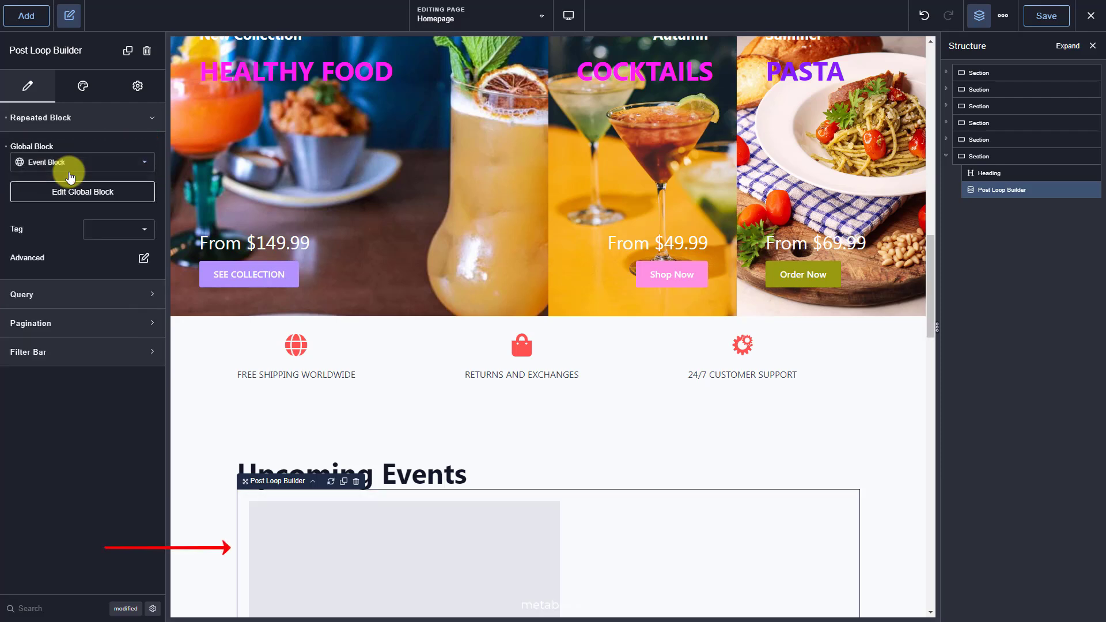
# Switch the Post Loop Builder to a custom query and replace Posts with the Events post type
pyautogui.click(69, 295)
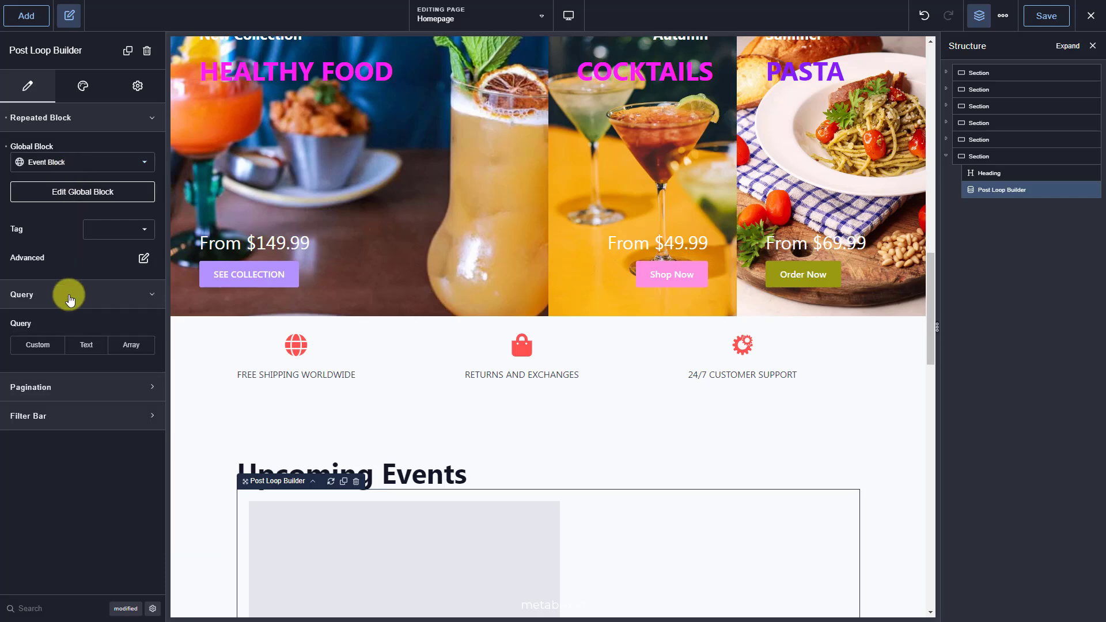
pyautogui.click(38, 345)
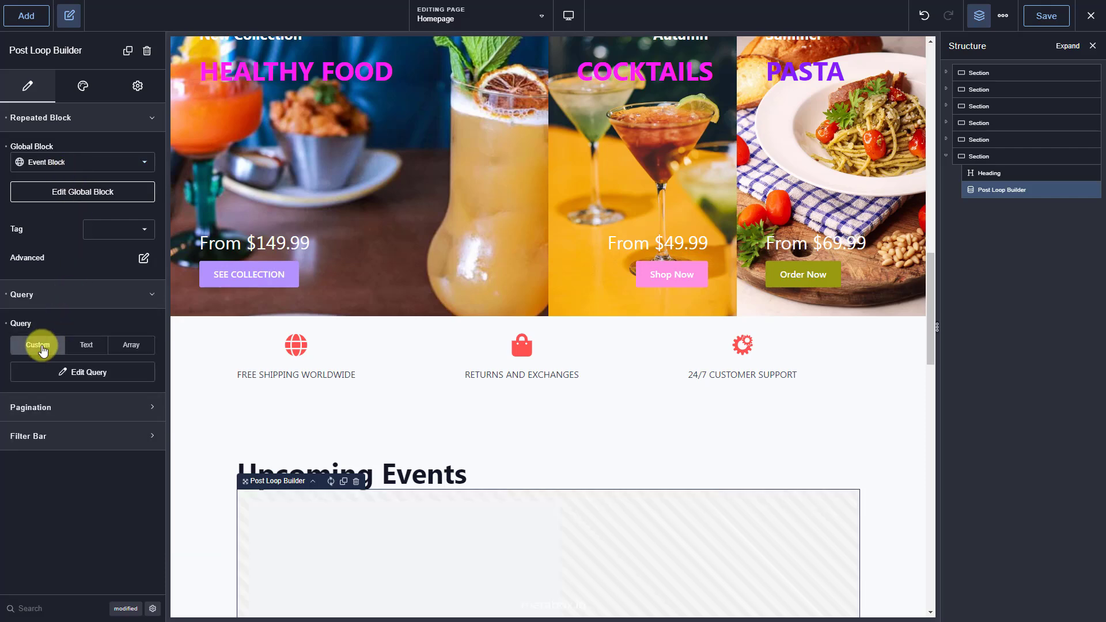
pyautogui.click(87, 374)
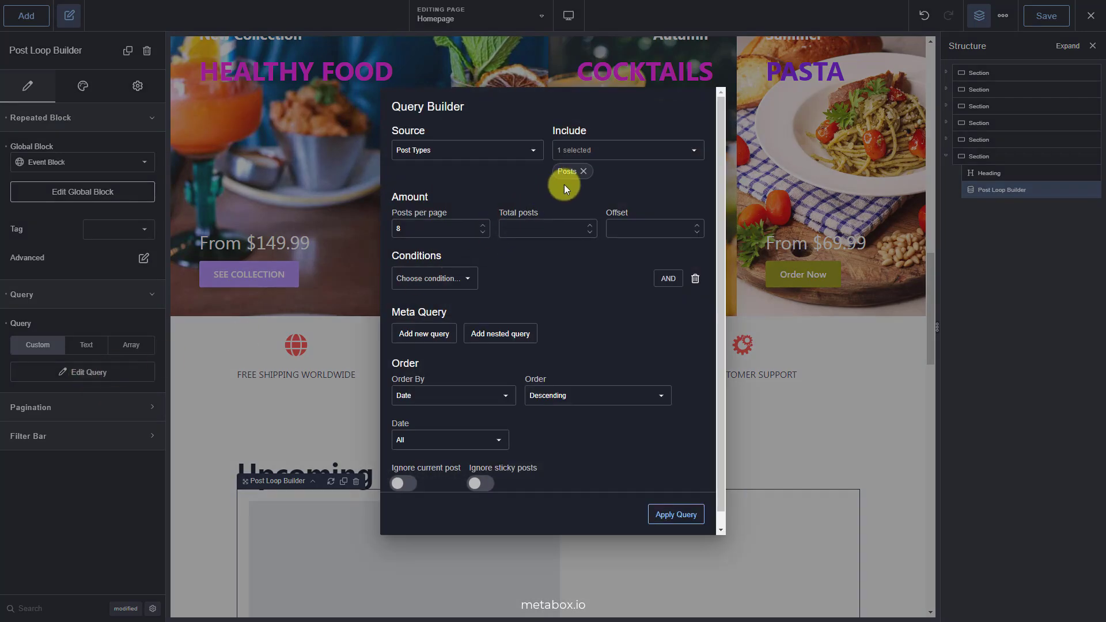
pyautogui.click(583, 172)
pyautogui.click(600, 152)
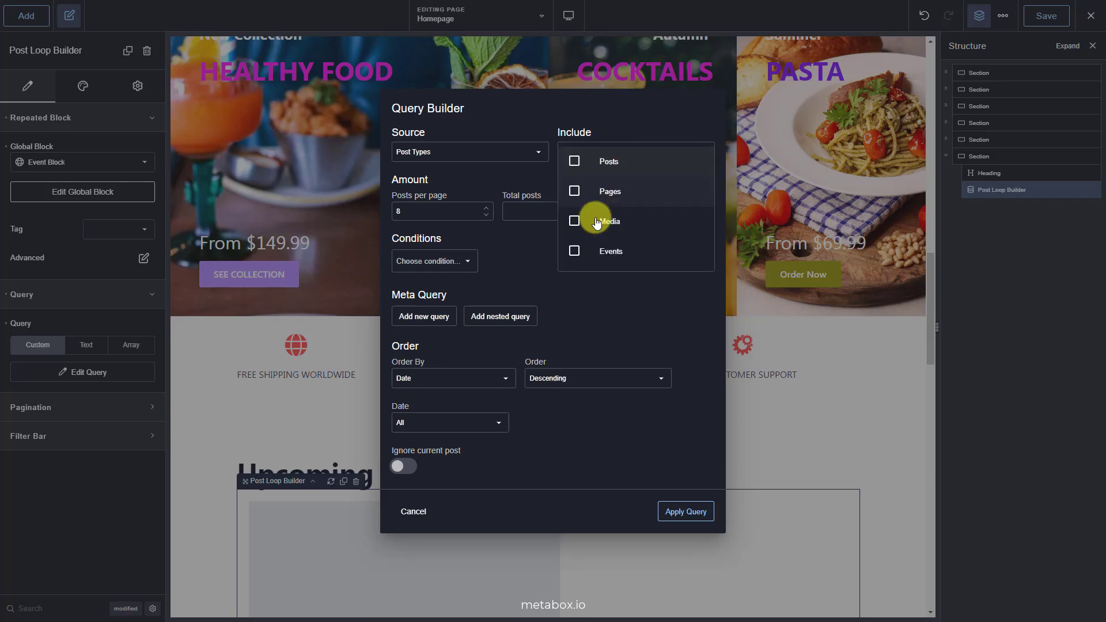
pyautogui.click(570, 251)
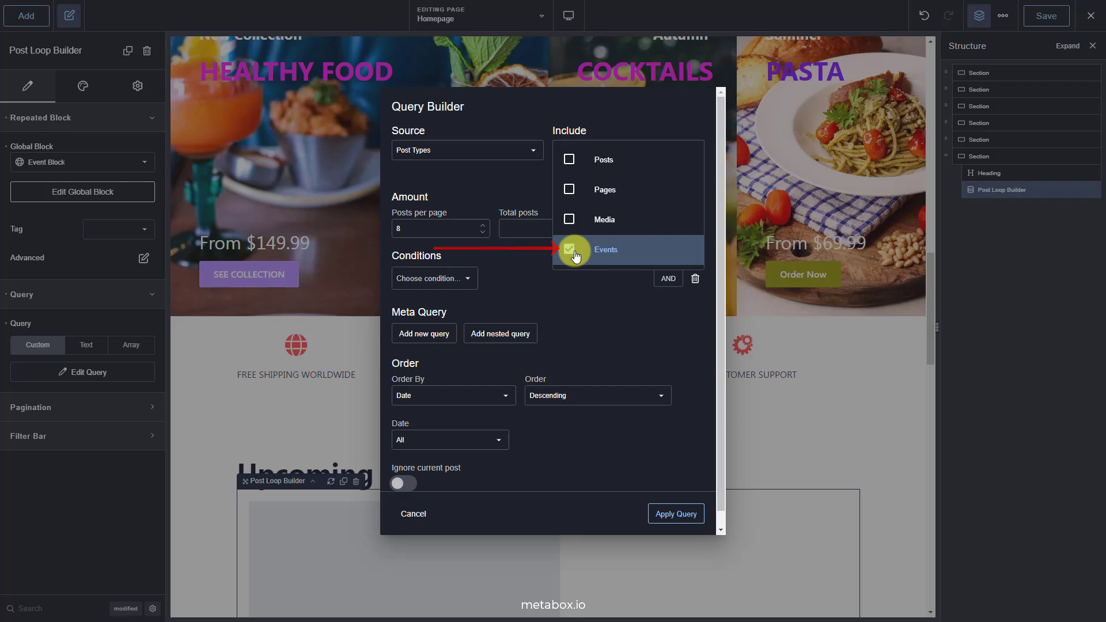
pyautogui.click(516, 250)
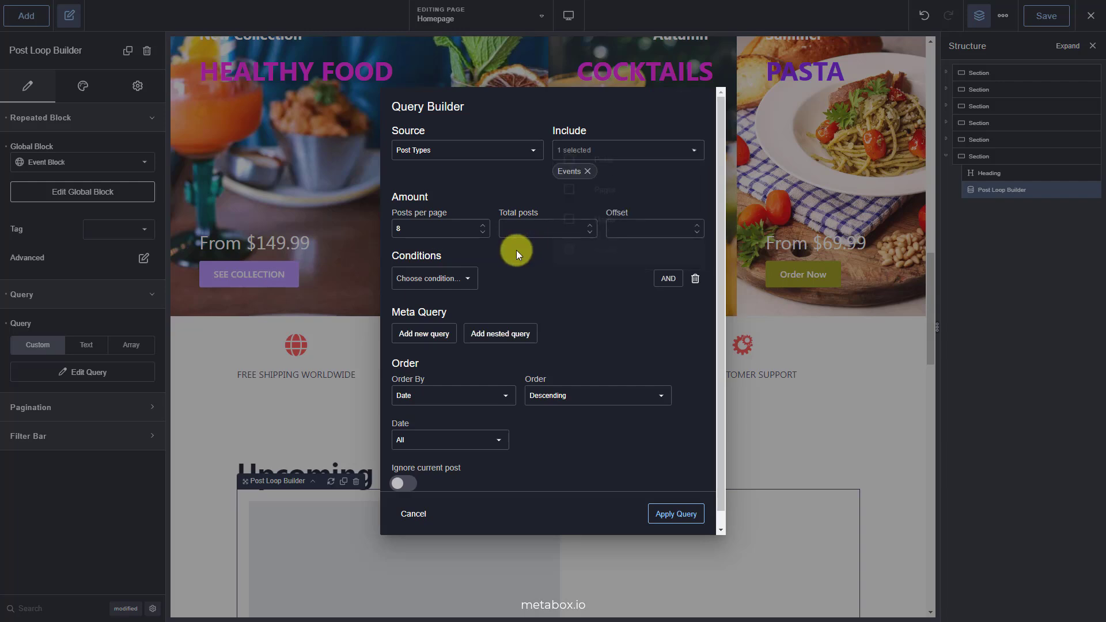
# Set the query's posts per page to -1 and apply the query
pyautogui.doubleClick(459, 229)
pyautogui.write('-1')
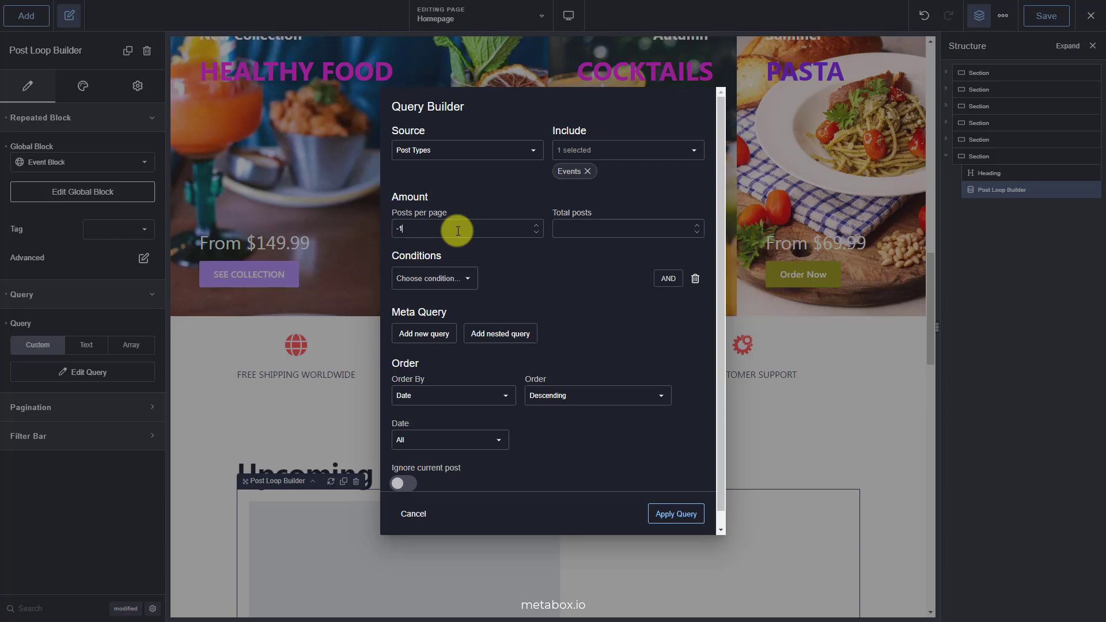
pyautogui.click(669, 513)
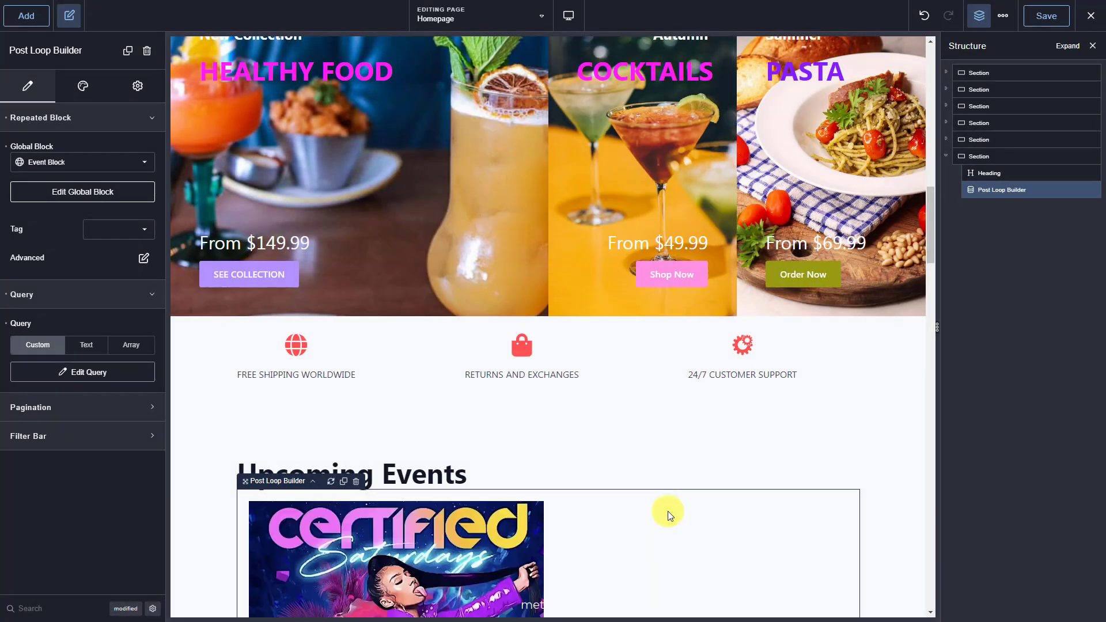
# Save the Homepage and leave the builder to view the page on the frontend
pyautogui.scroll(-20, 669, 510)
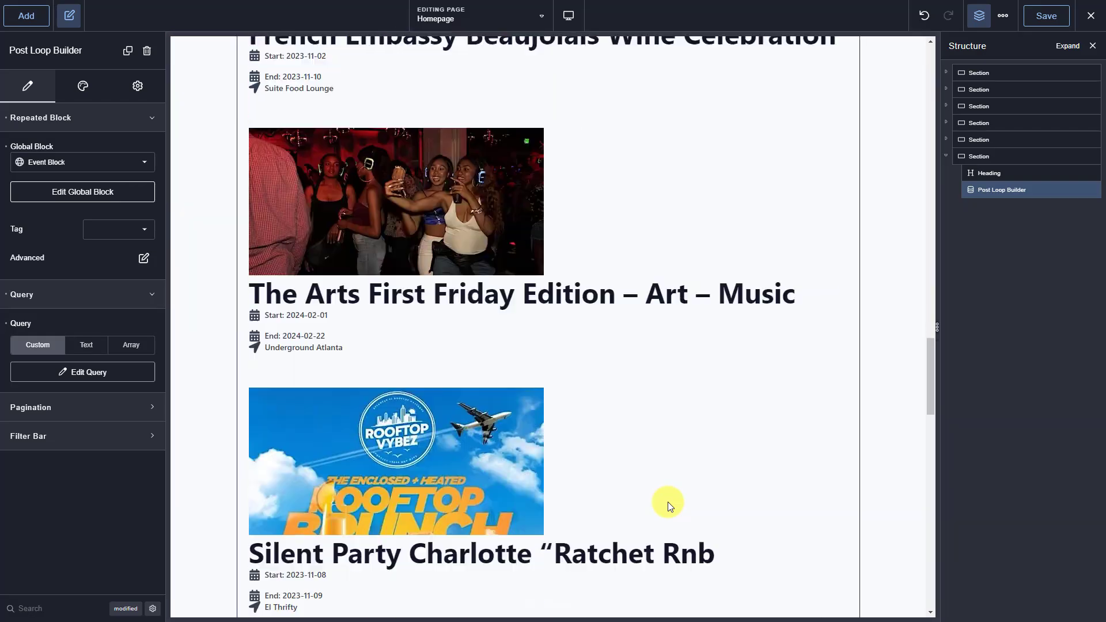
pyautogui.scroll(-20, 669, 502)
pyautogui.scroll(7, 667, 498)
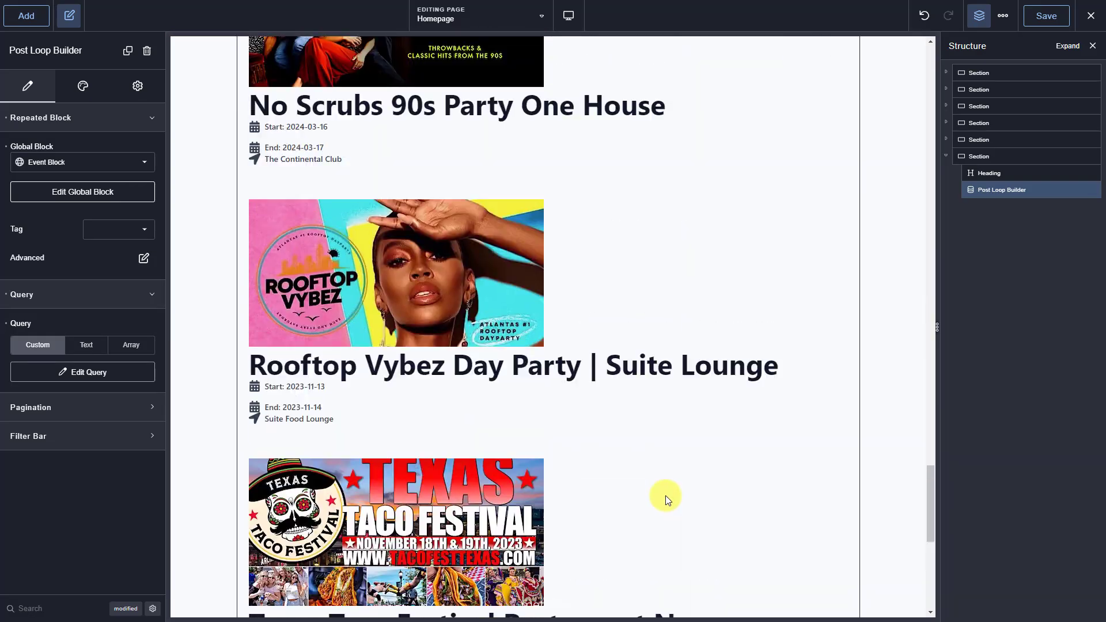
pyautogui.scroll(15, 666, 496)
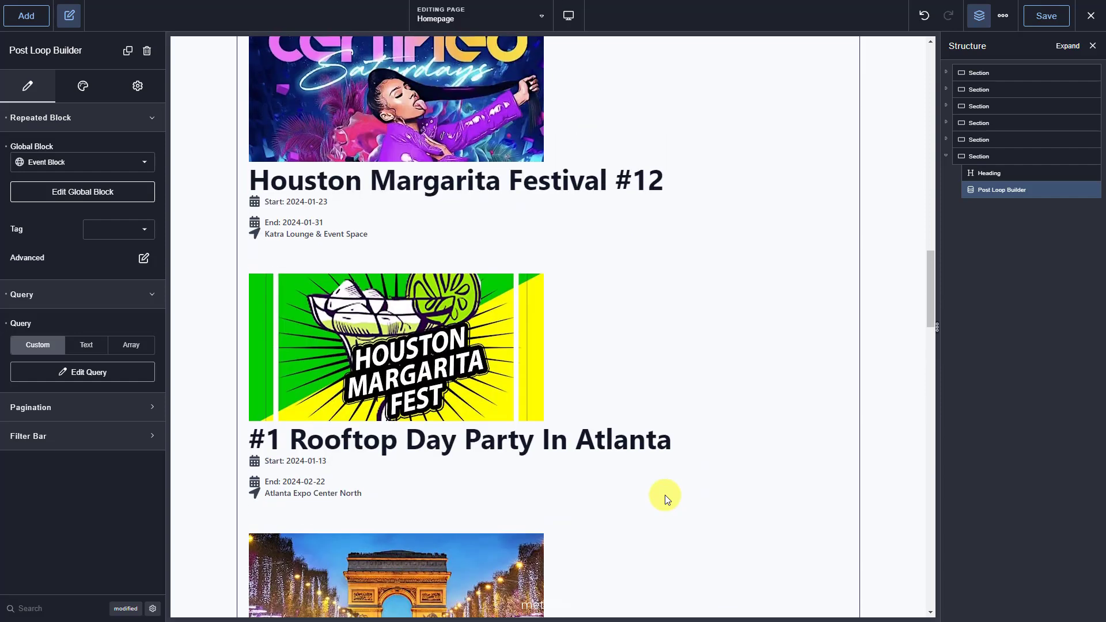
pyautogui.scroll(7, 665, 496)
pyautogui.click(1046, 21)
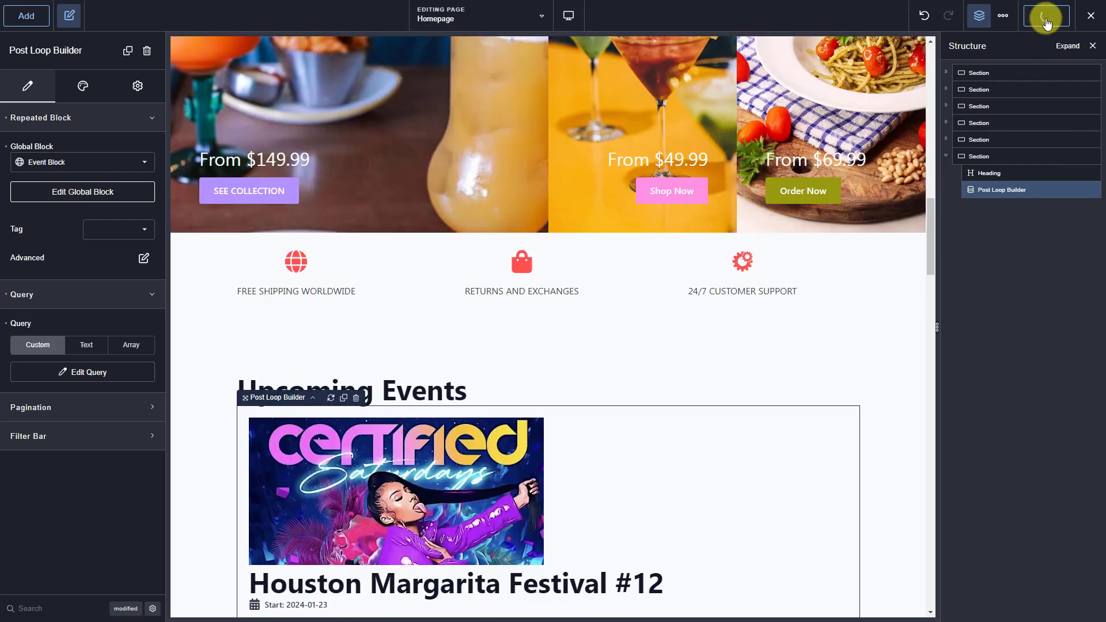
pyautogui.click(1090, 16)
pyautogui.click(1047, 46)
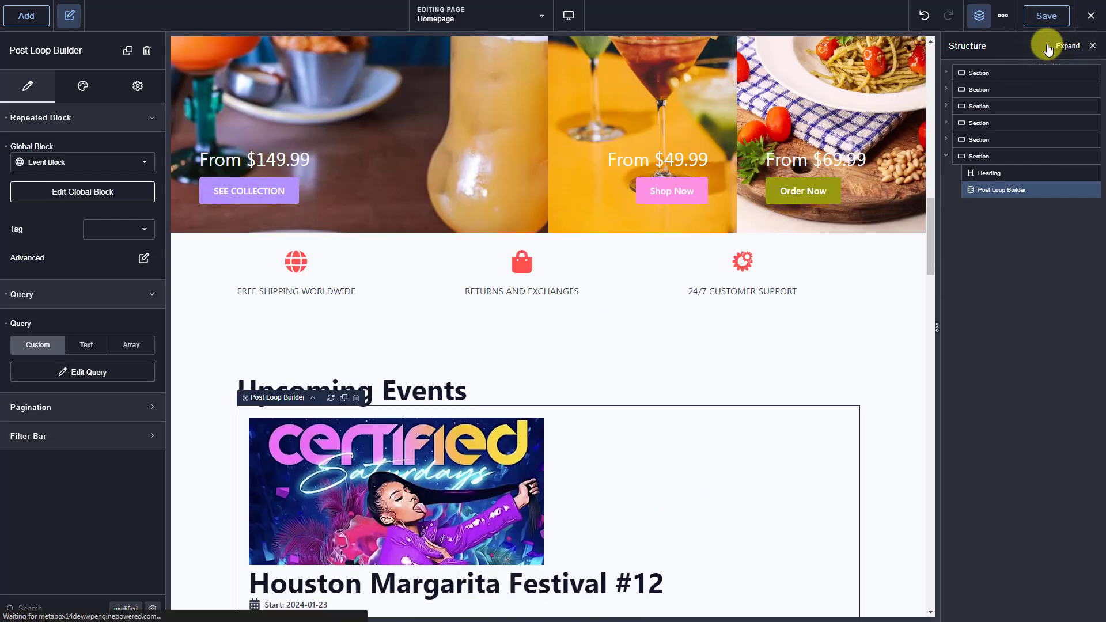
# Examine how the event cards are laid out in the Upcoming Events section of the live homepage
pyautogui.scroll(-20, 1015, 163)
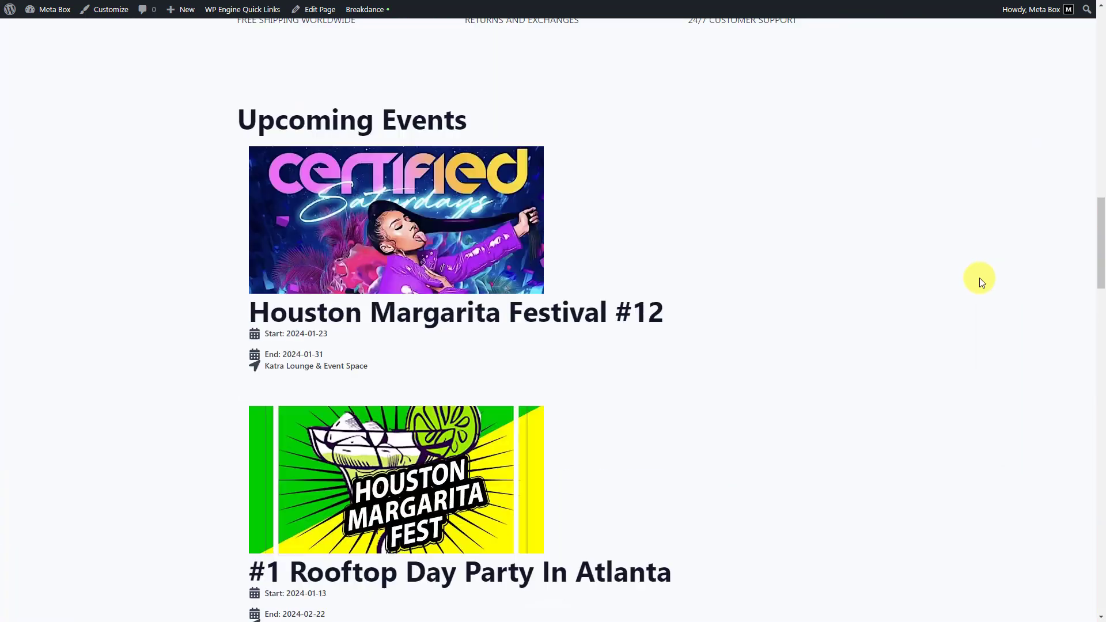
pyautogui.scroll(-20, 978, 279)
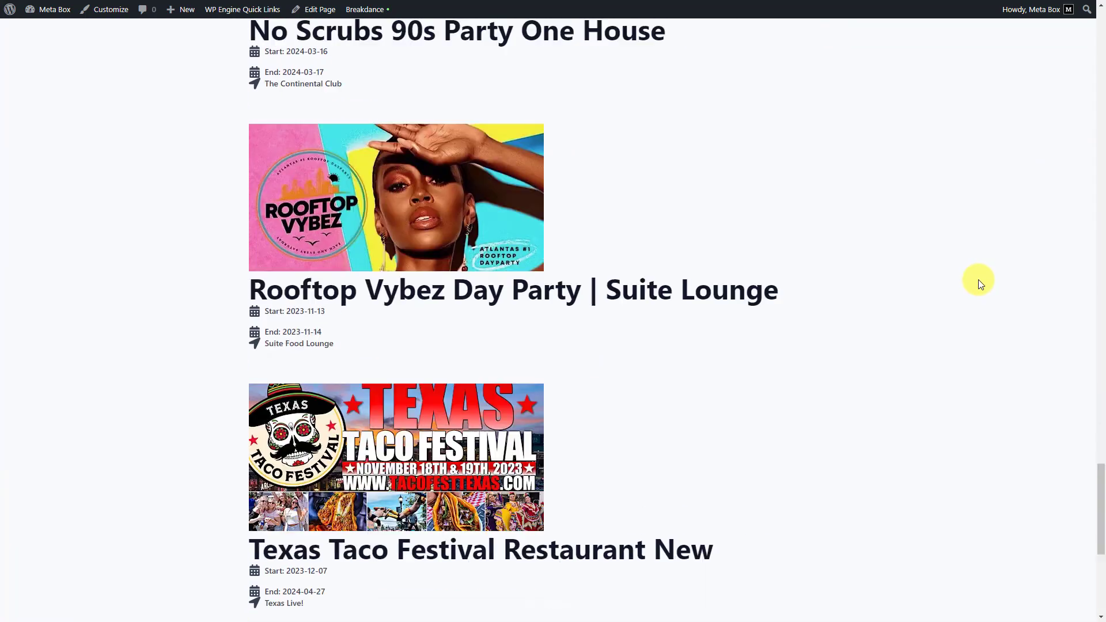
pyautogui.scroll(-3, 979, 279)
pyautogui.scroll(20, 978, 275)
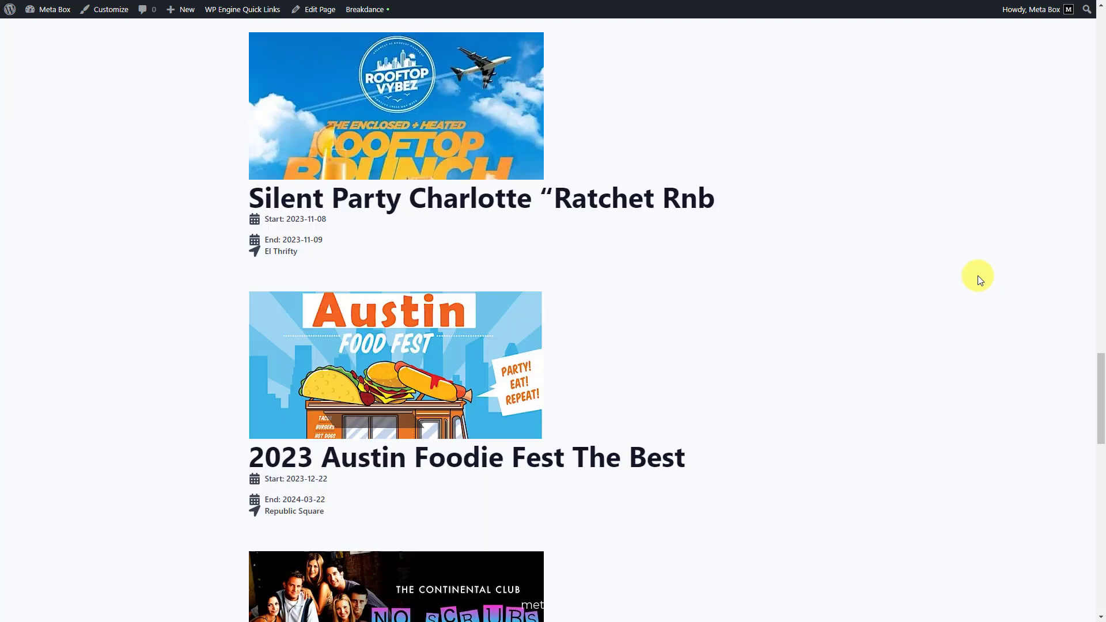
pyautogui.scroll(10, 977, 275)
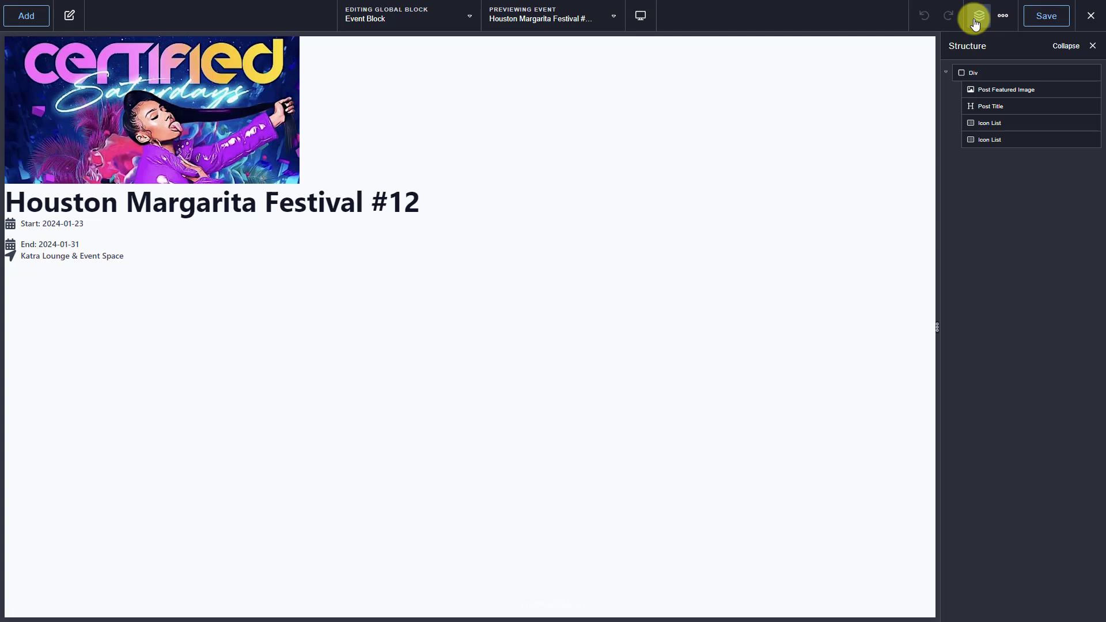
# Set the Post Title's font size to 24 px in the Event Block
pyautogui.click(1002, 108)
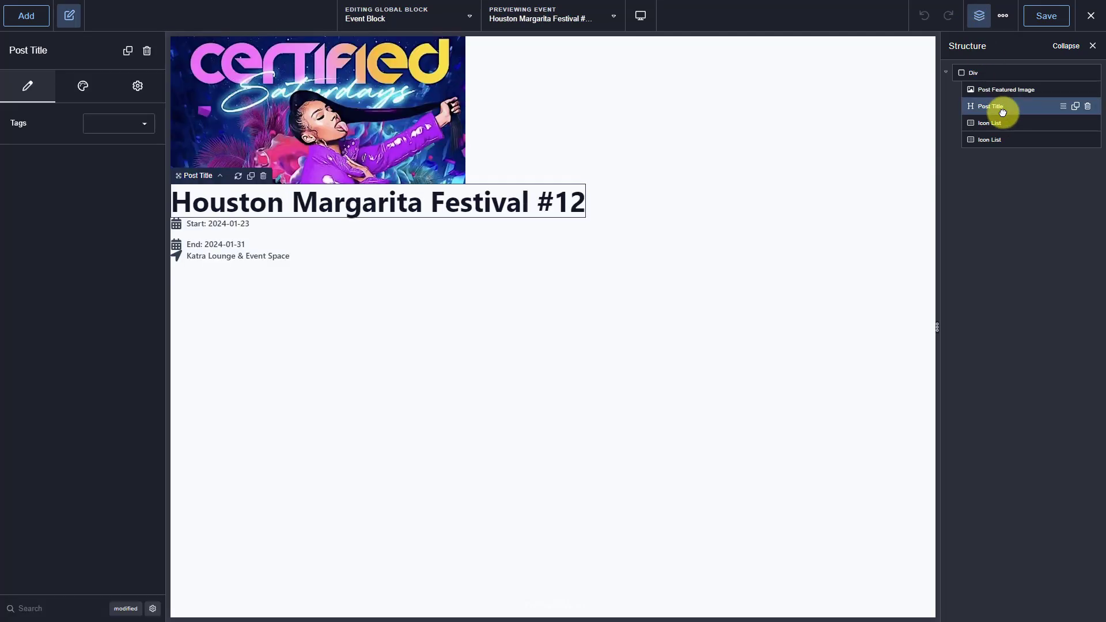
pyautogui.click(98, 96)
pyautogui.click(81, 115)
pyautogui.click(136, 264)
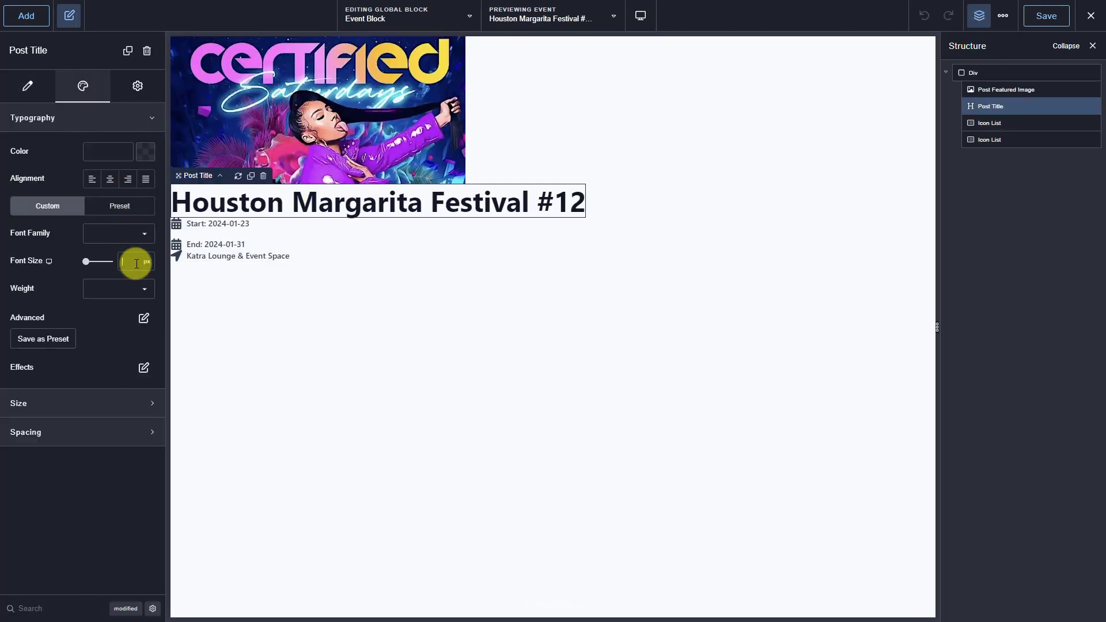
pyautogui.write('24')
# Set the icons of the start and end date list to 18 px and color #DA2E2EFF
pyautogui.click(1014, 123)
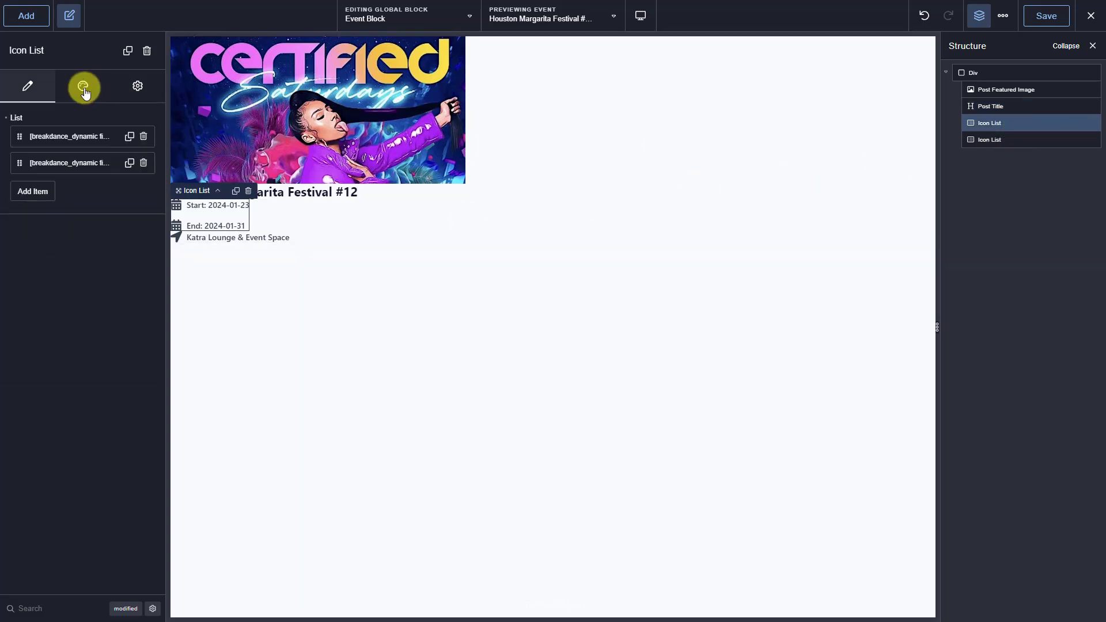
pyautogui.click(84, 88)
pyautogui.click(92, 118)
pyautogui.click(131, 179)
pyautogui.write('18')
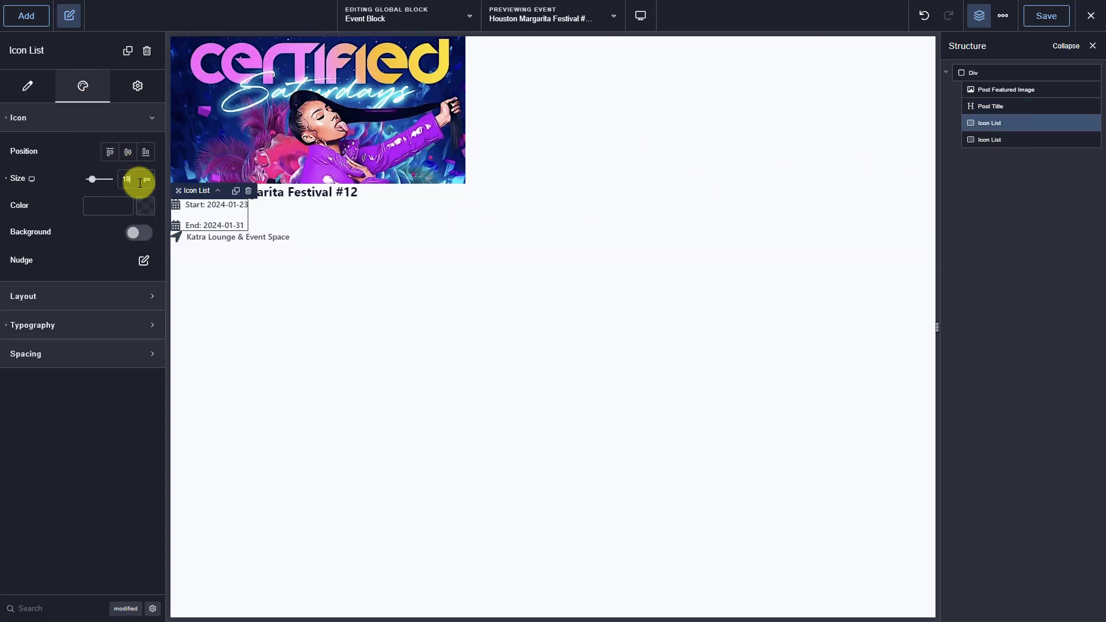
pyautogui.click(112, 206)
pyautogui.write('#DA2E2EFF')
# Style the date list's text with color #545454FF, an 18 px font size and a bolder weight
pyautogui.click(111, 325)
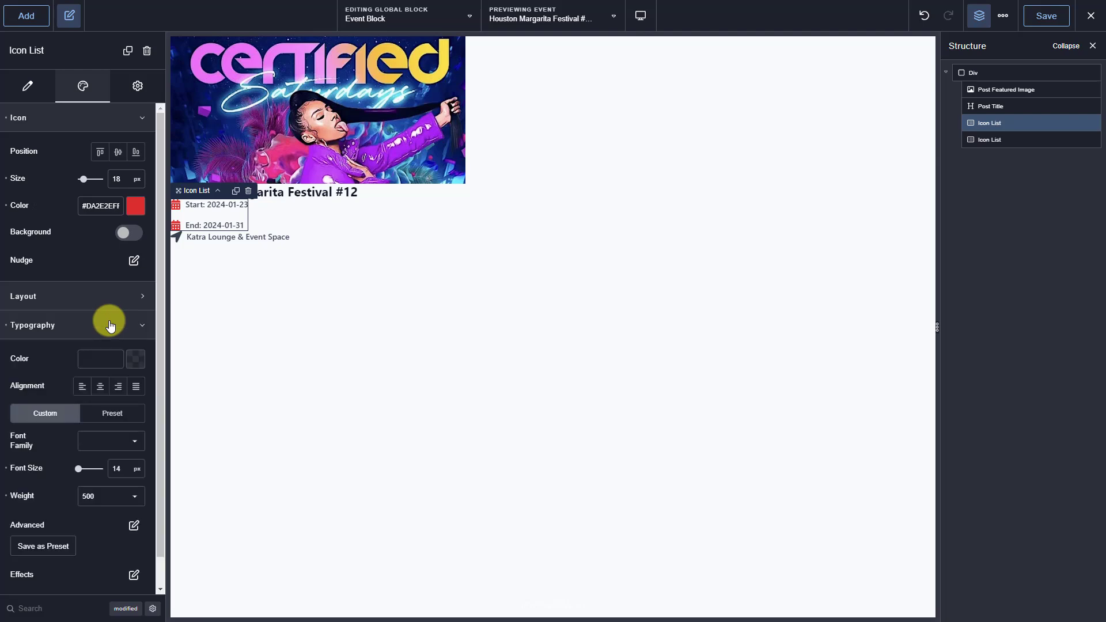
pyautogui.click(99, 359)
pyautogui.write('#545454FF')
pyautogui.click(121, 469)
pyautogui.write('18')
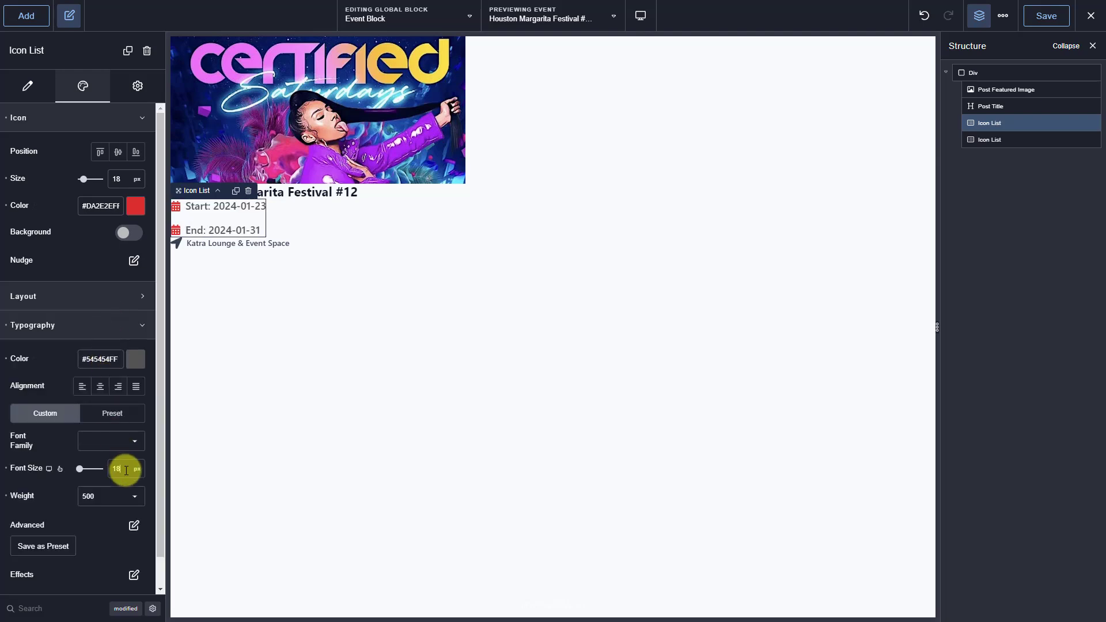
pyautogui.click(111, 496)
pyautogui.click(94, 586)
pyautogui.click(115, 326)
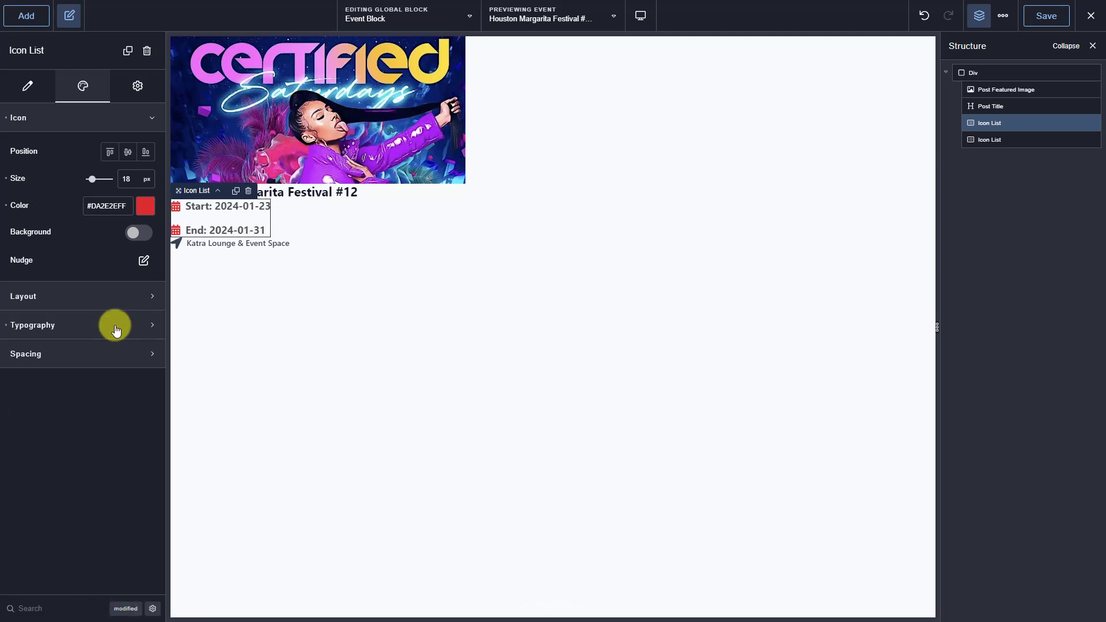
# Set the date list's top margin to 15 px
pyautogui.click(113, 353)
pyautogui.click(132, 387)
pyautogui.write('15')
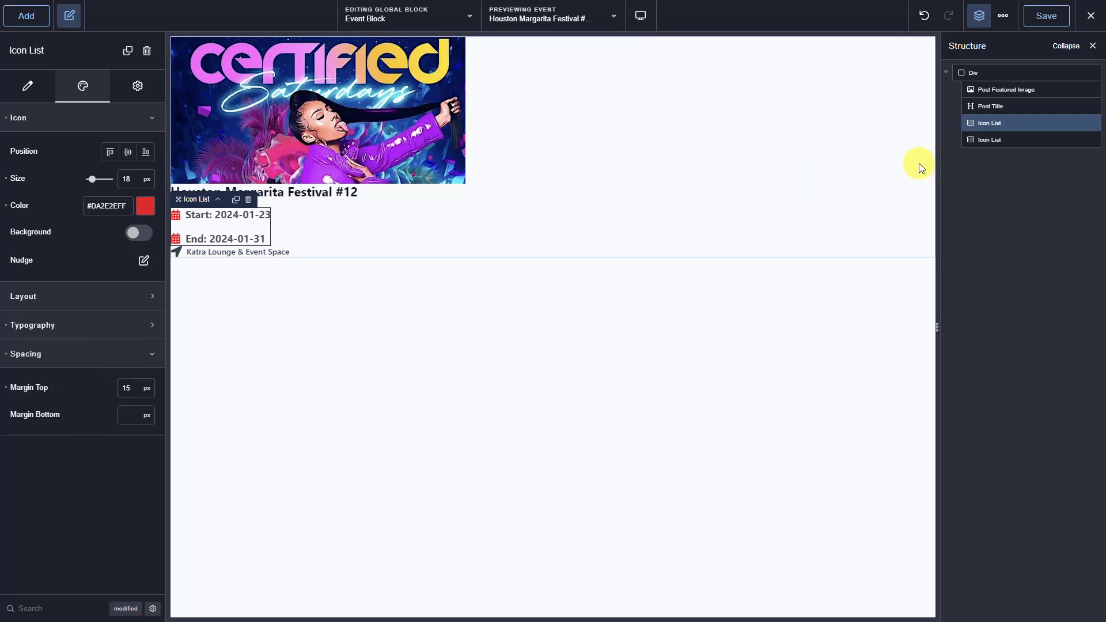
# Set the location list's icon to 22 px and color #DA2E2EFF
pyautogui.click(1003, 140)
pyautogui.click(83, 86)
pyautogui.click(101, 118)
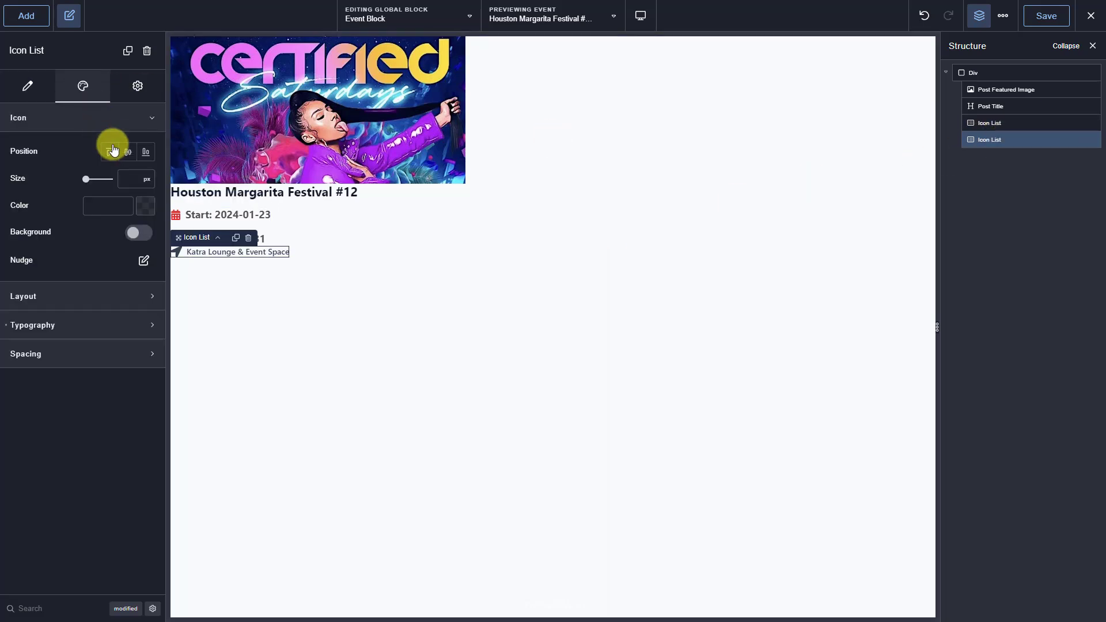
pyautogui.click(130, 179)
pyautogui.write('22')
pyautogui.click(116, 205)
pyautogui.write('#DA2E2EFF')
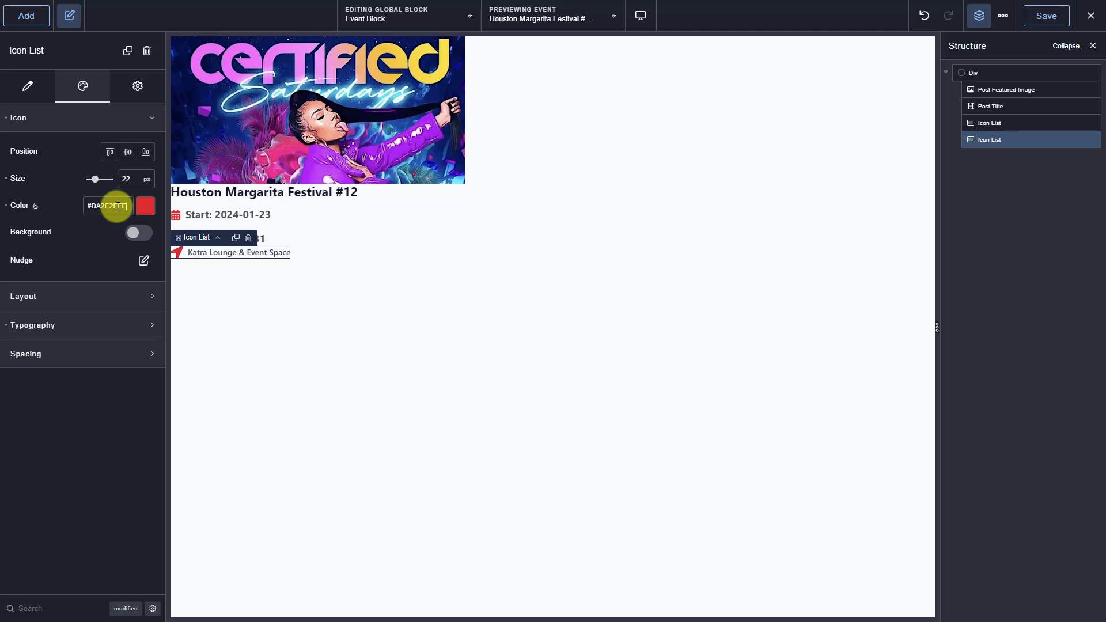
# Style the location list's text with color #969696FF, an 18 px font size and a bolder weight
pyautogui.click(111, 324)
pyautogui.click(114, 359)
pyautogui.write('#969696FF')
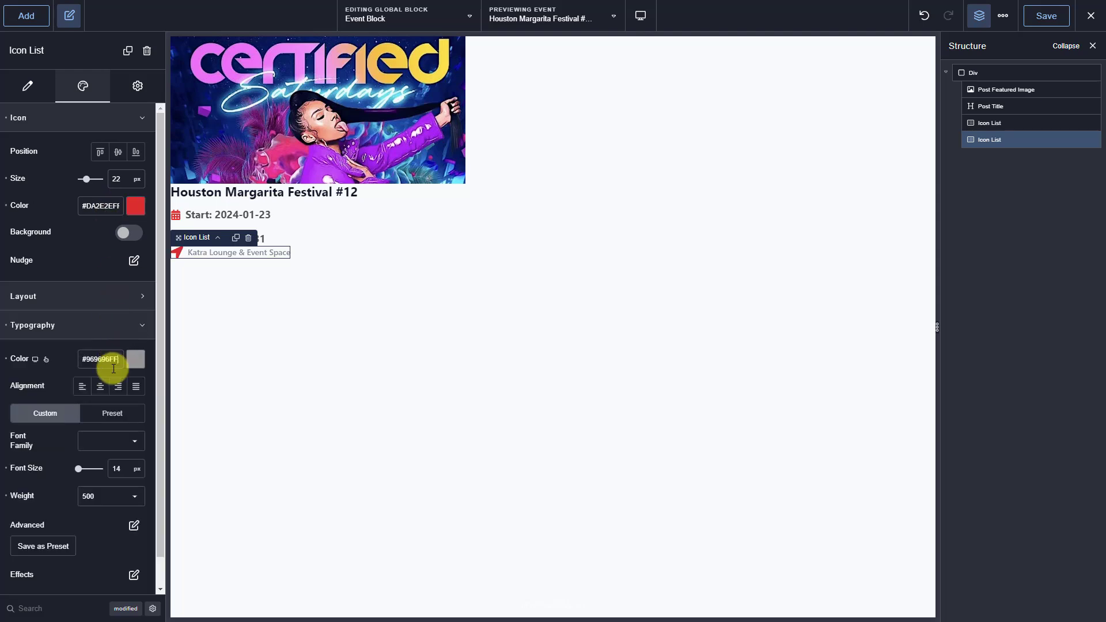
pyautogui.doubleClick(122, 469)
pyautogui.write('18')
pyautogui.click(120, 497)
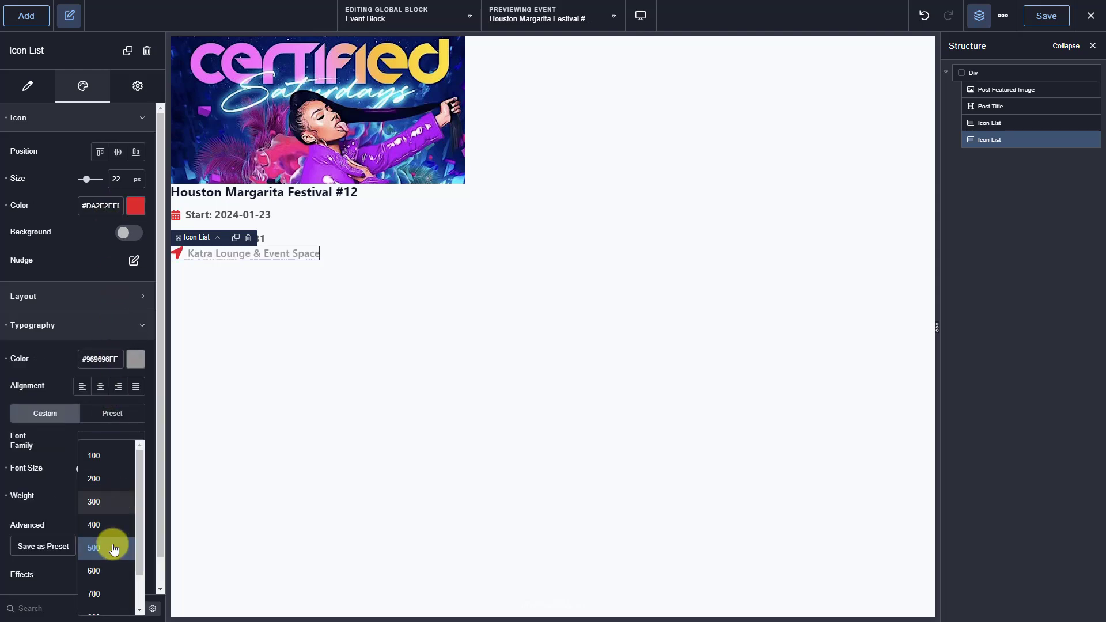
pyautogui.click(114, 549)
pyautogui.click(115, 324)
# Set the location list's top margin to 15 px and save the Event Block
pyautogui.click(102, 353)
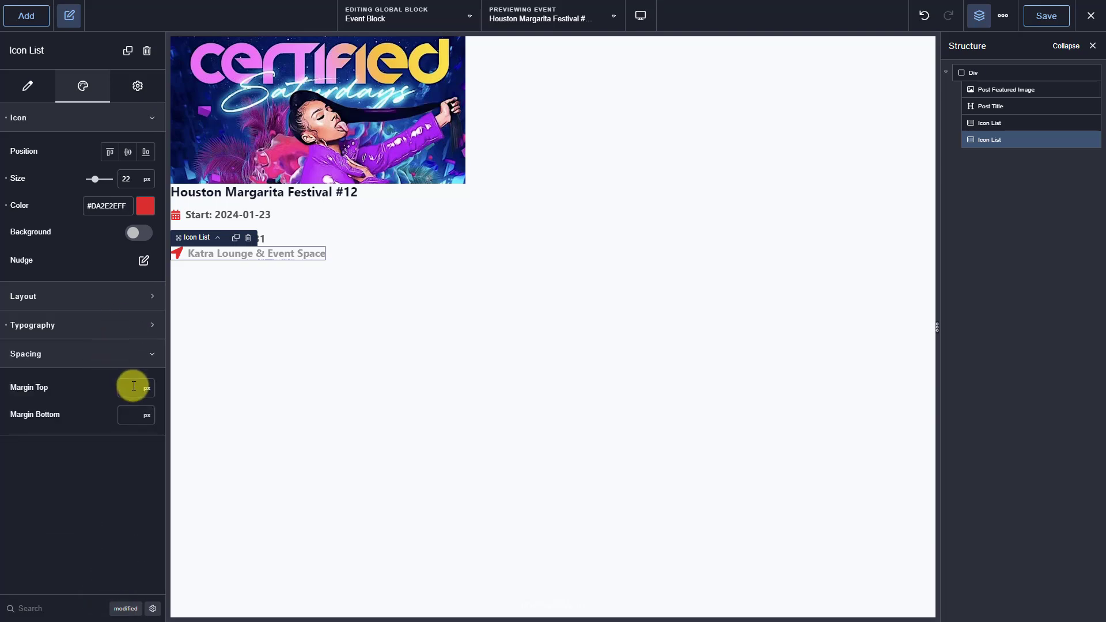
pyautogui.click(134, 386)
pyautogui.write('15')
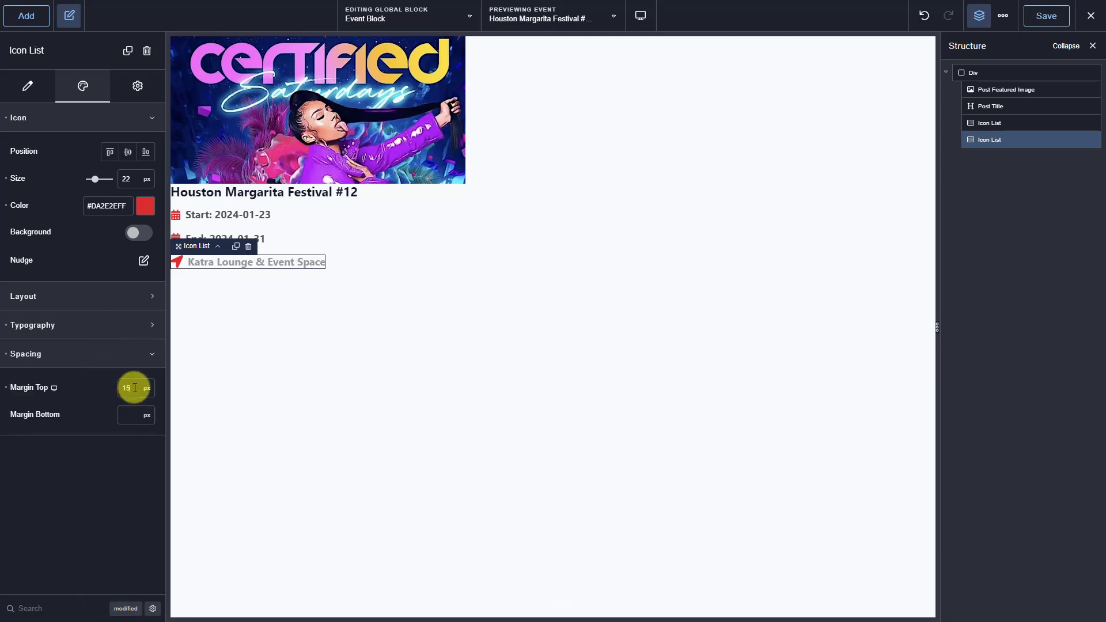
pyautogui.click(1042, 23)
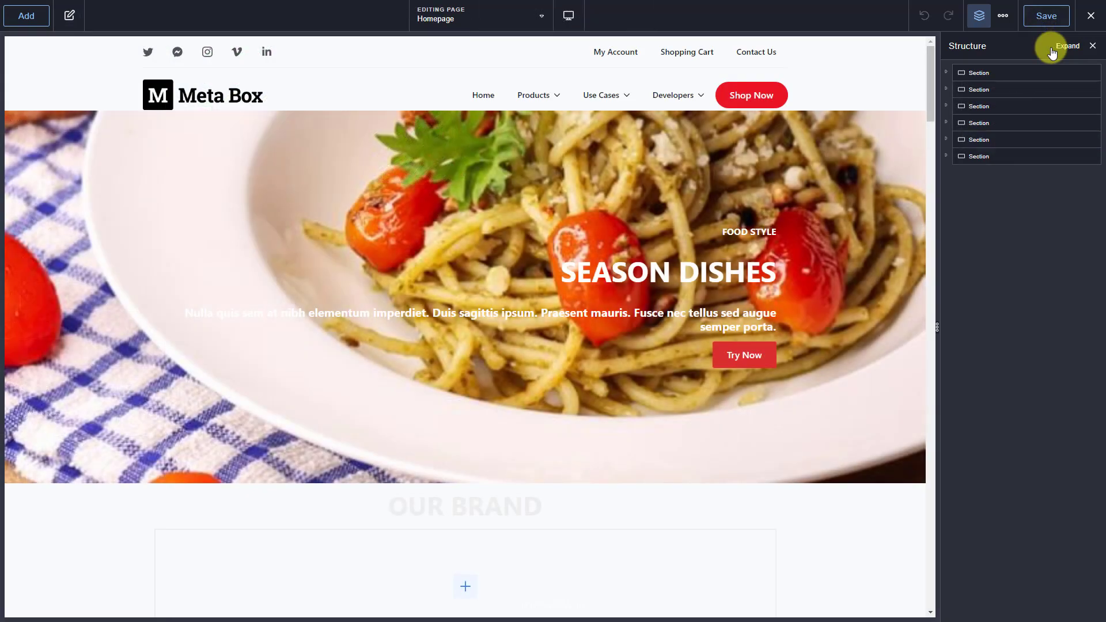
# Center the contents of the Homepage's last section, which holds the Upcoming Events heading and post loop
pyautogui.click(946, 156)
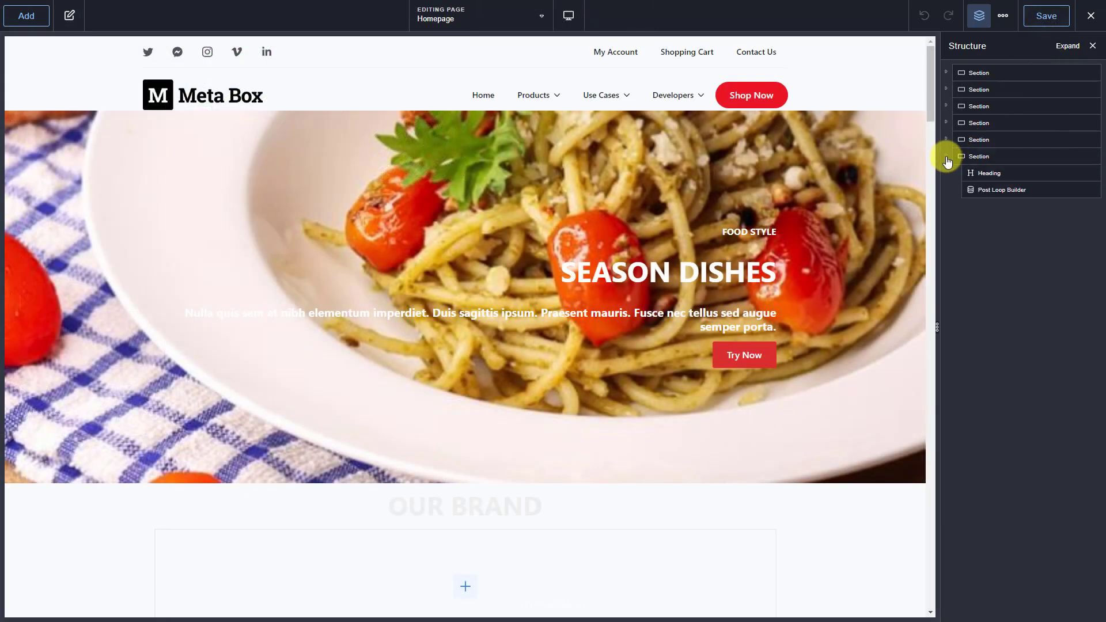
pyautogui.click(1018, 155)
pyautogui.click(139, 117)
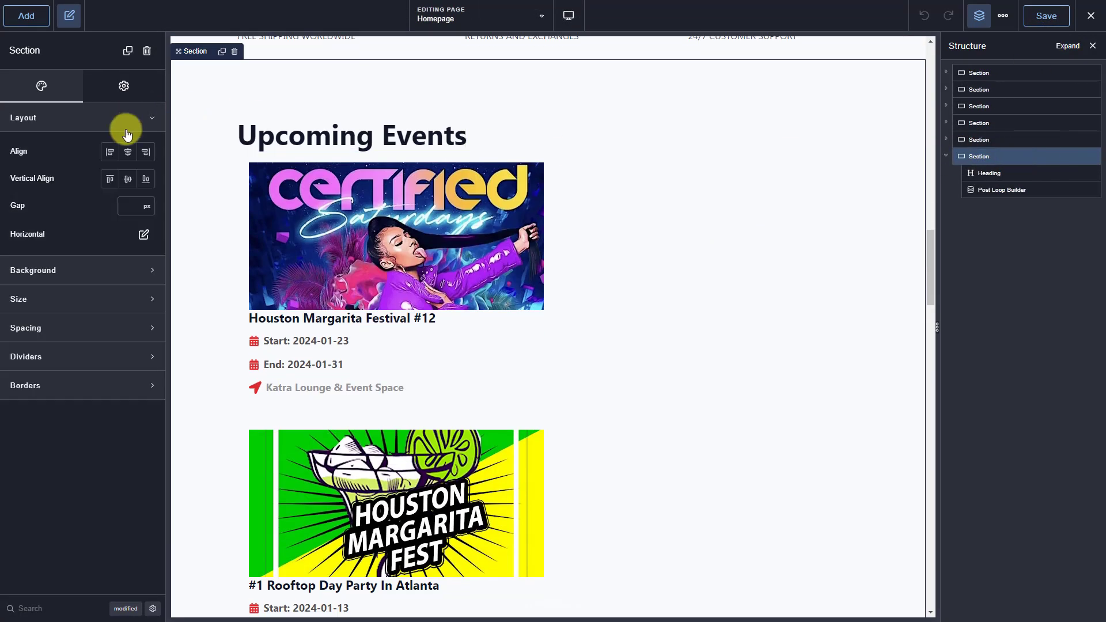
pyautogui.click(128, 152)
# Set the Upcoming Events heading to a 35 px font size and transform its text to uppercase
pyautogui.click(991, 173)
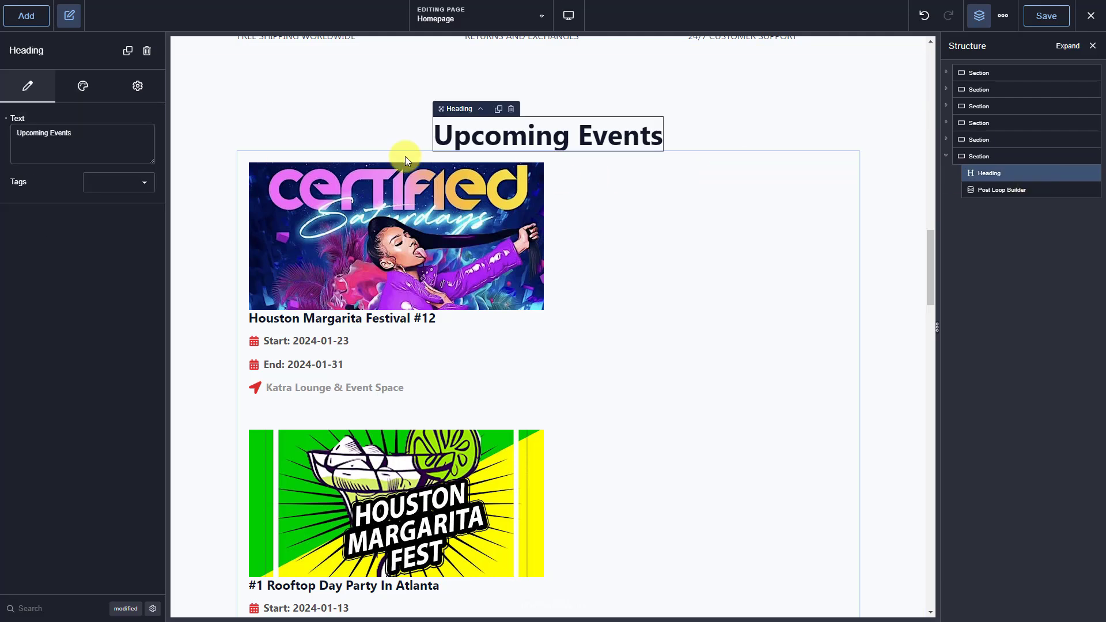
pyautogui.click(84, 96)
pyautogui.click(92, 115)
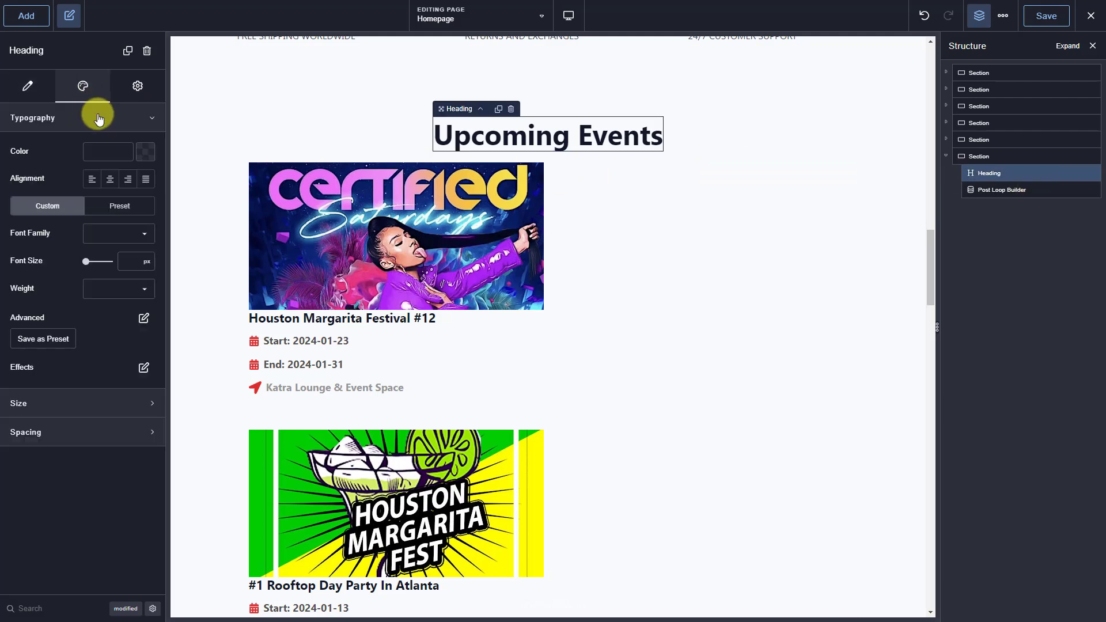
pyautogui.click(137, 261)
pyautogui.write('35')
pyautogui.click(144, 318)
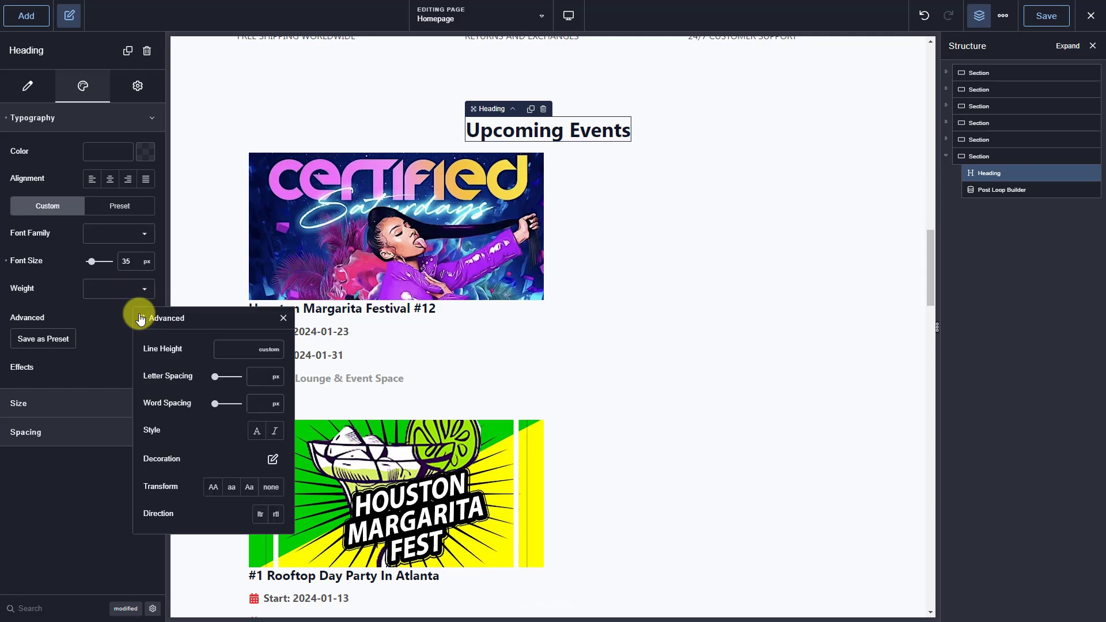
pyautogui.click(212, 490)
pyautogui.click(98, 317)
# Give the Upcoming Events heading a bottom margin of 20 px
pyautogui.click(111, 432)
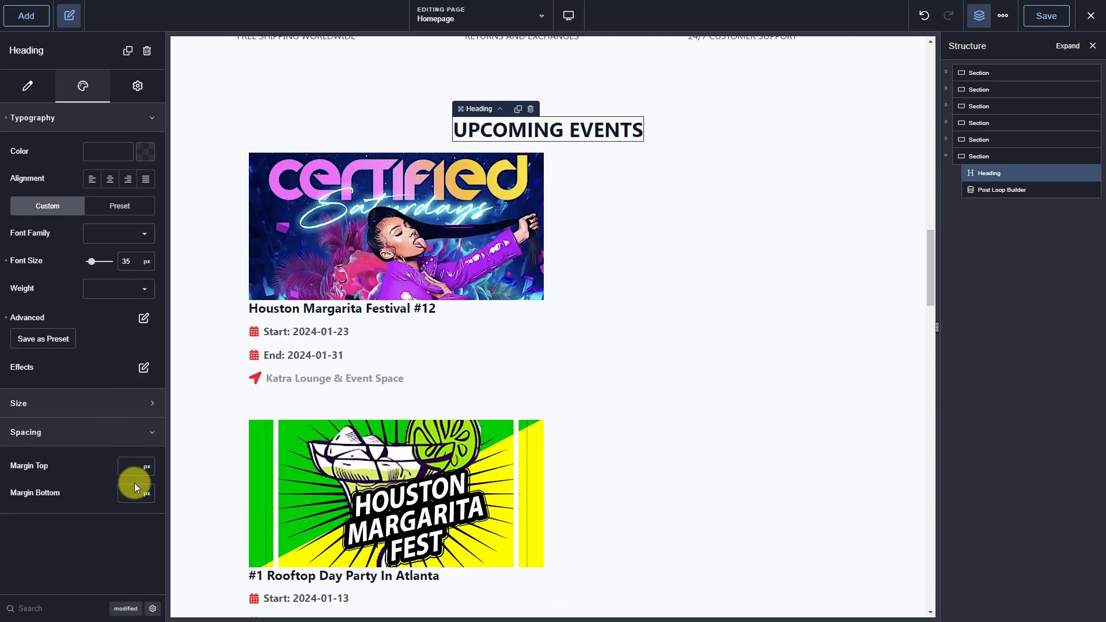
pyautogui.click(138, 493)
pyautogui.write('20')
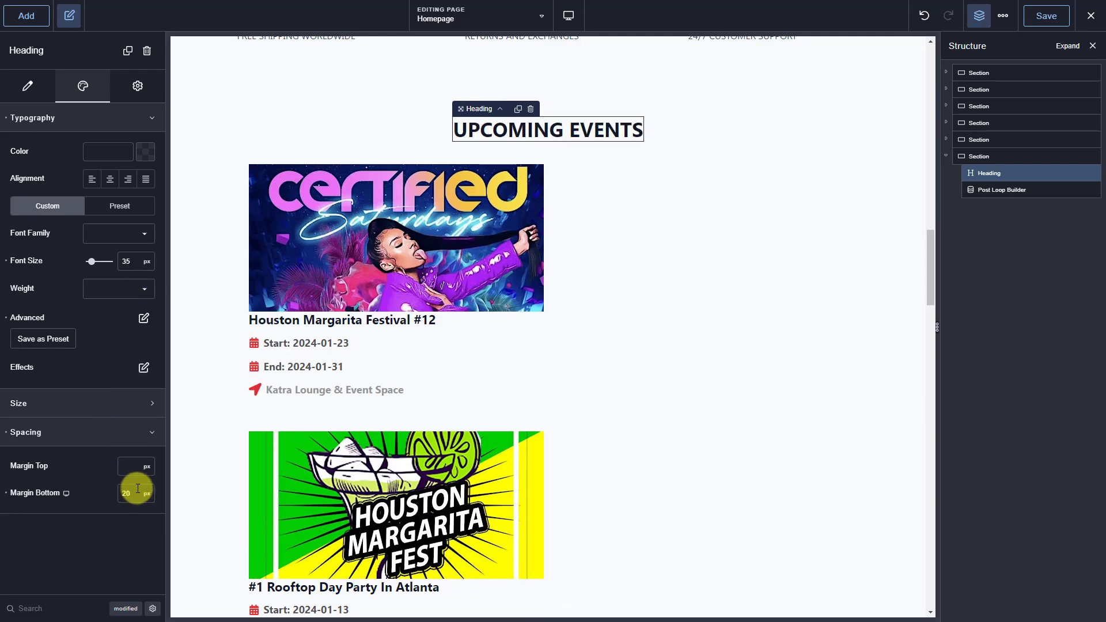
# Lay out the Post Loop Builder's list as a grid with 3 items per row and 0 px between items
pyautogui.click(1039, 189)
pyautogui.click(83, 86)
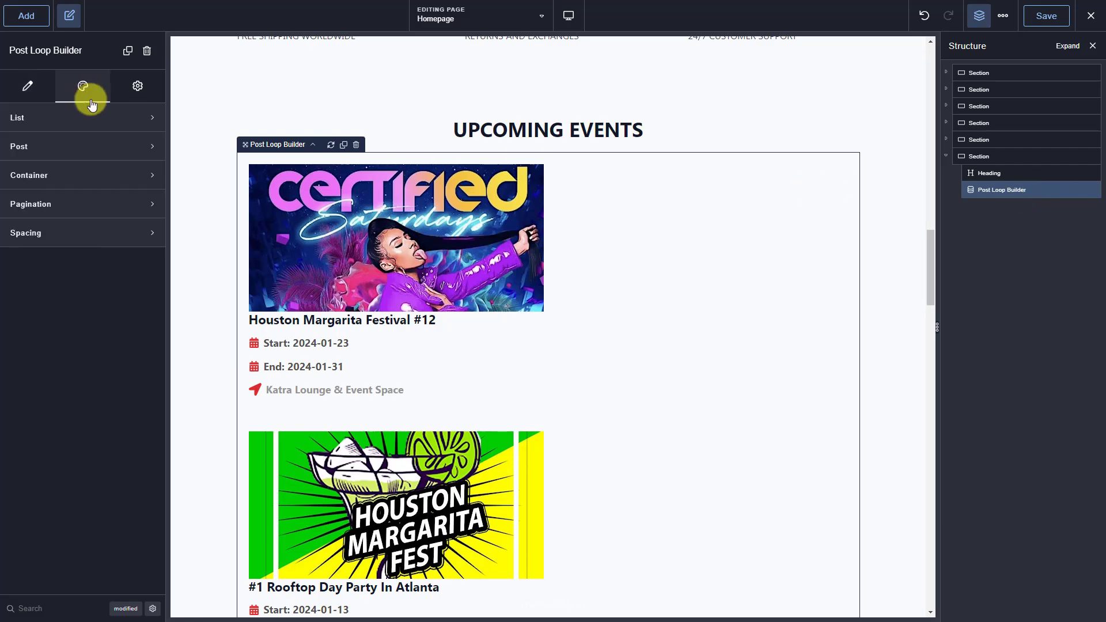
pyautogui.click(99, 119)
pyautogui.click(133, 180)
pyautogui.click(121, 209)
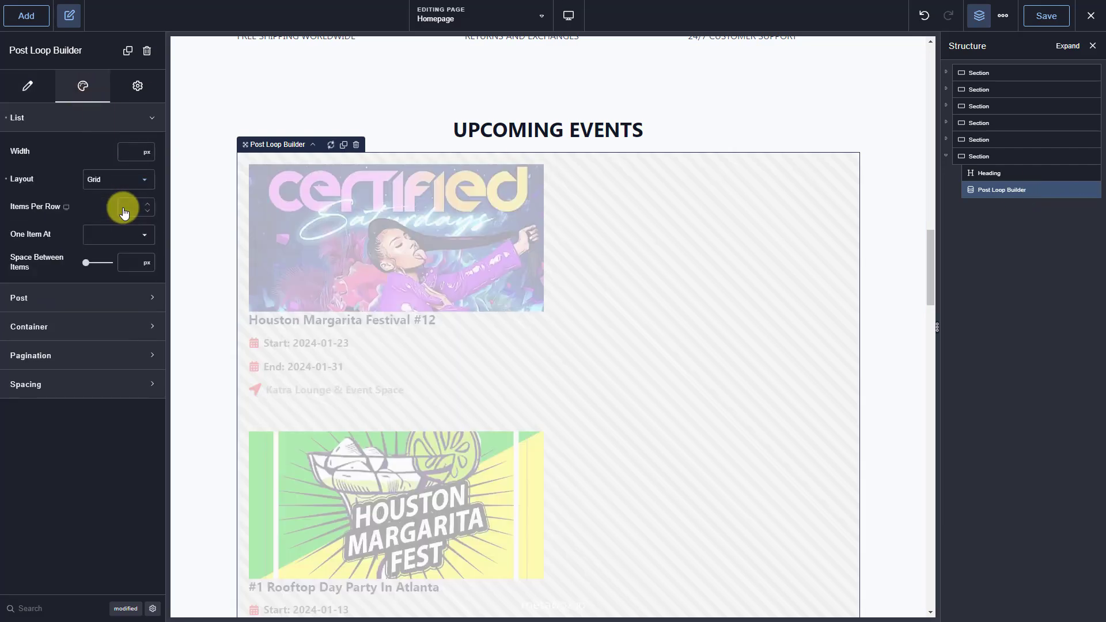
pyautogui.click(139, 207)
pyautogui.write('3')
pyautogui.click(136, 263)
pyautogui.write('0')
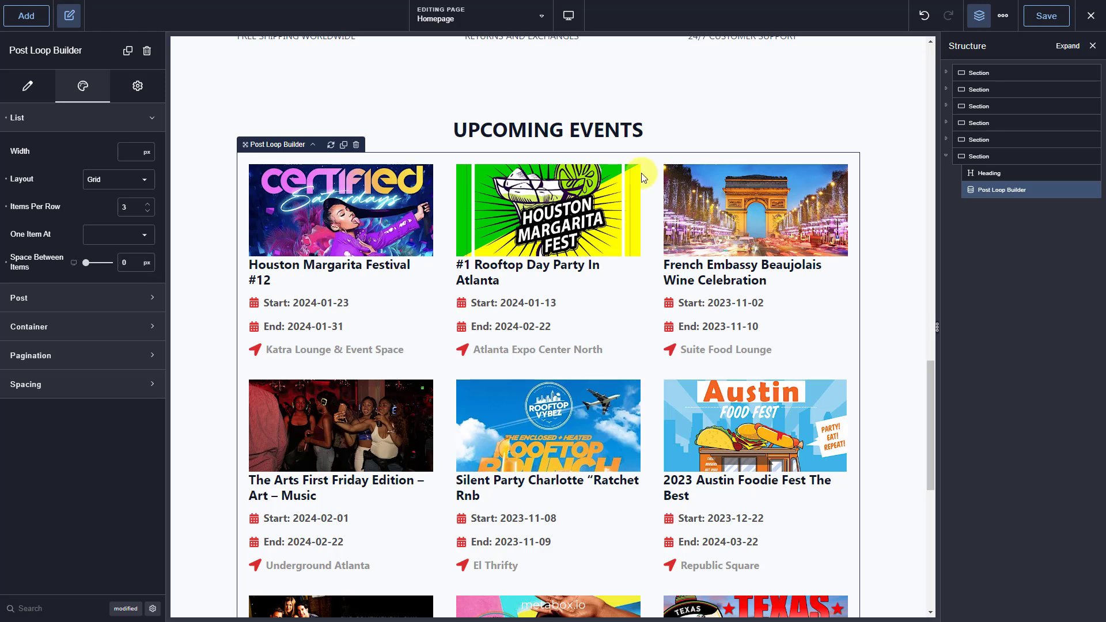
# Save the Homepage, exit to its front end and review the Upcoming Events grid
pyautogui.click(1037, 17)
pyautogui.click(1091, 16)
pyautogui.click(1063, 43)
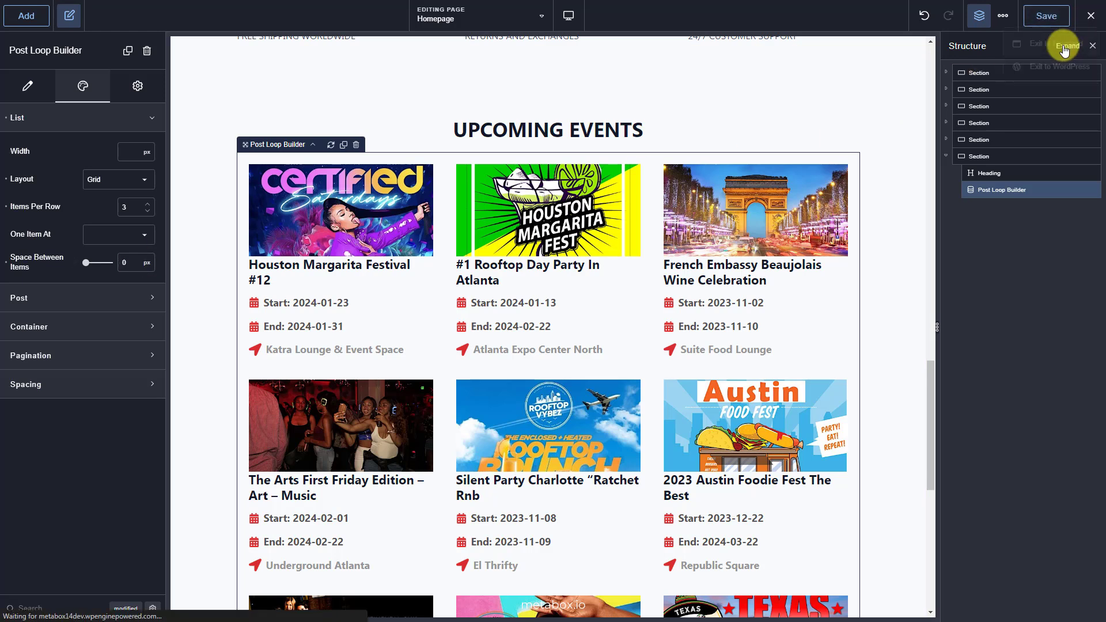
pyautogui.scroll(-20, 1065, 50)
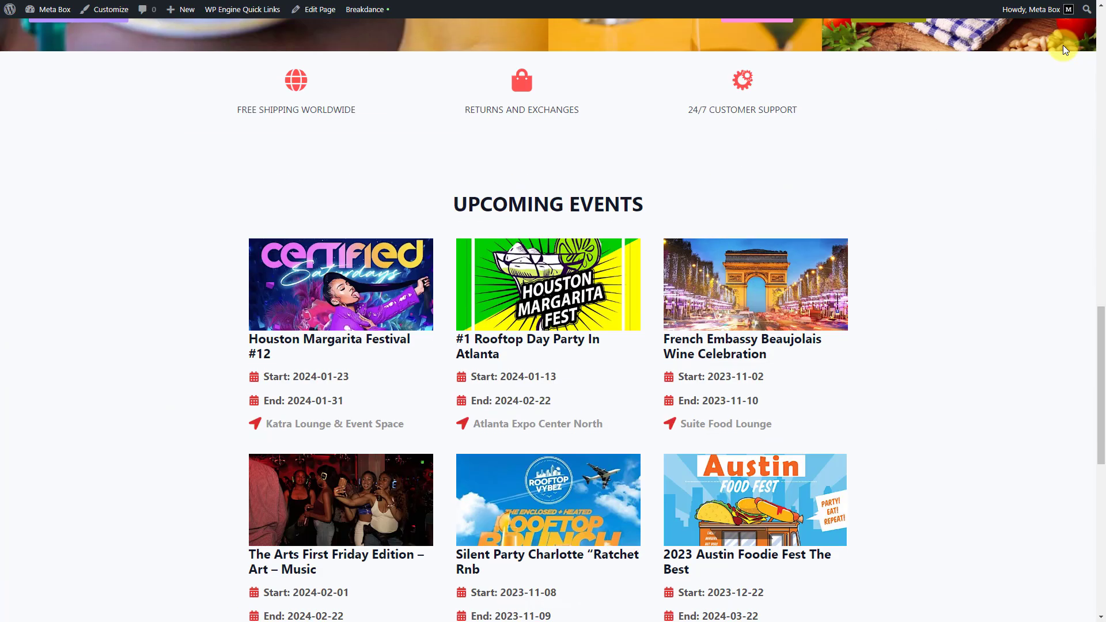
pyautogui.scroll(-6, 1063, 45)
pyautogui.scroll(9, 1063, 45)
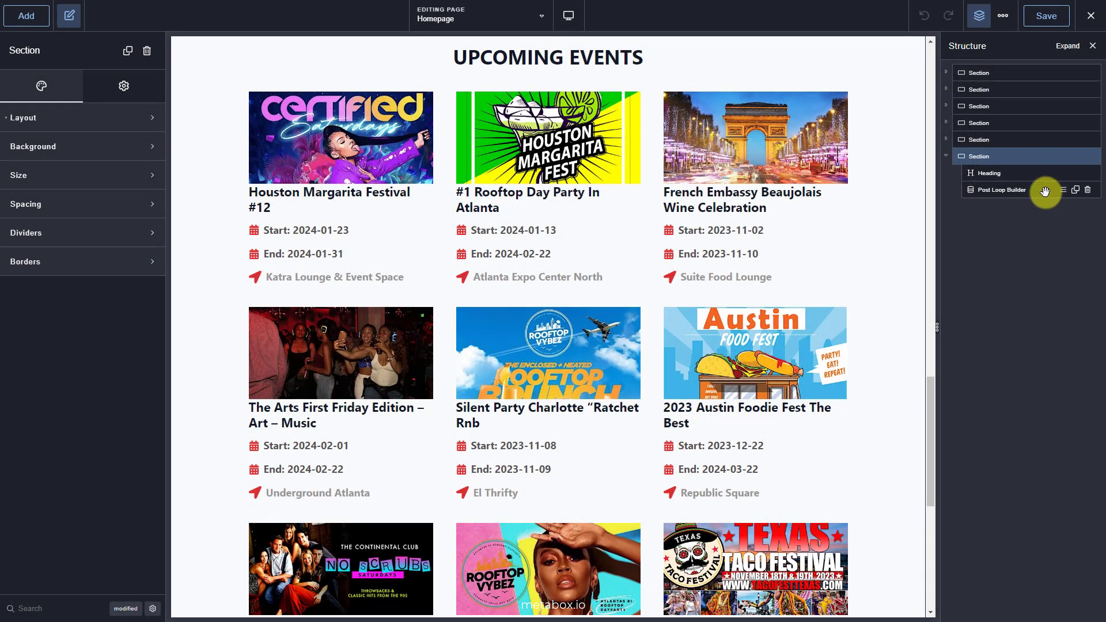
# Switch the Post Loop Builder's query to an array returning 'post_type' => 'event' and 'posts_per_page' => -1, and check the listed events
pyautogui.click(1045, 191)
pyautogui.click(113, 294)
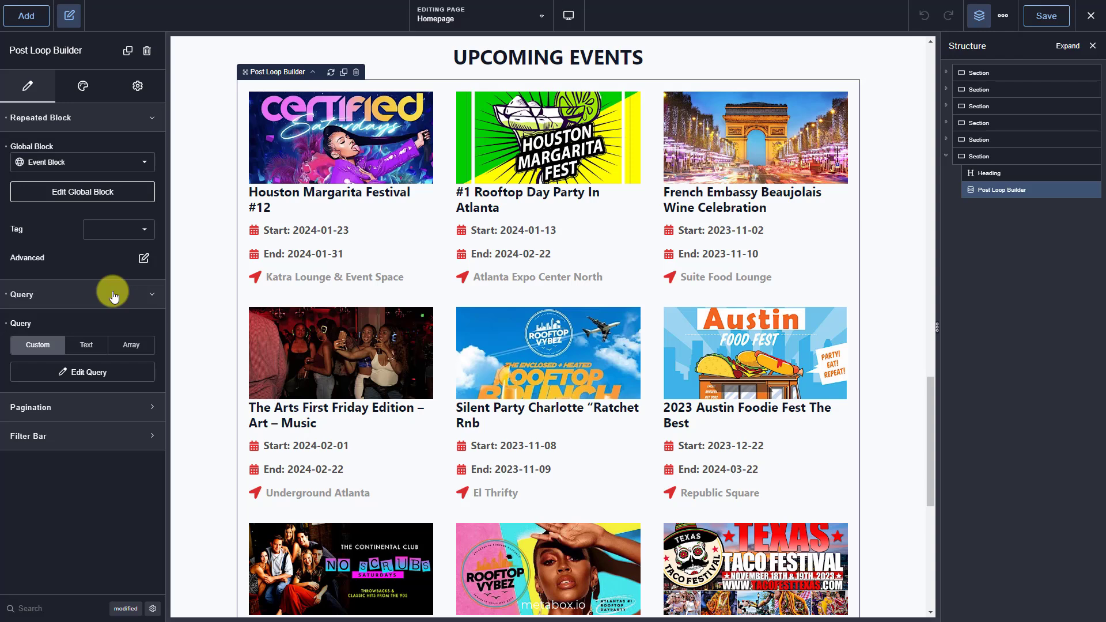
pyautogui.click(145, 348)
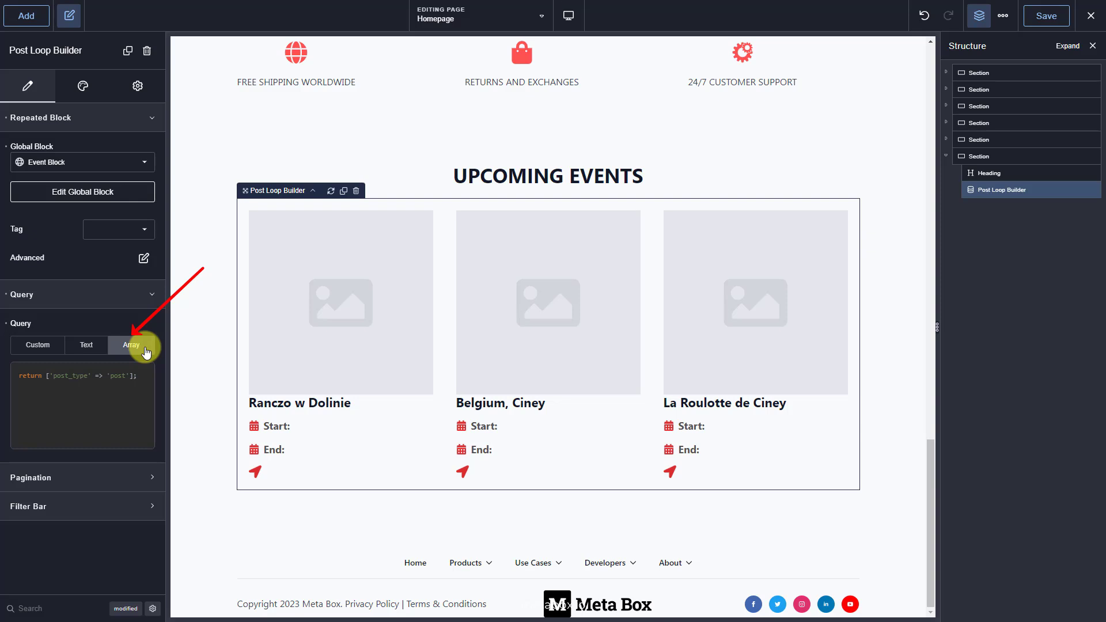
pyautogui.click(145, 398)
pyautogui.hotkey('ctrl', 'a')
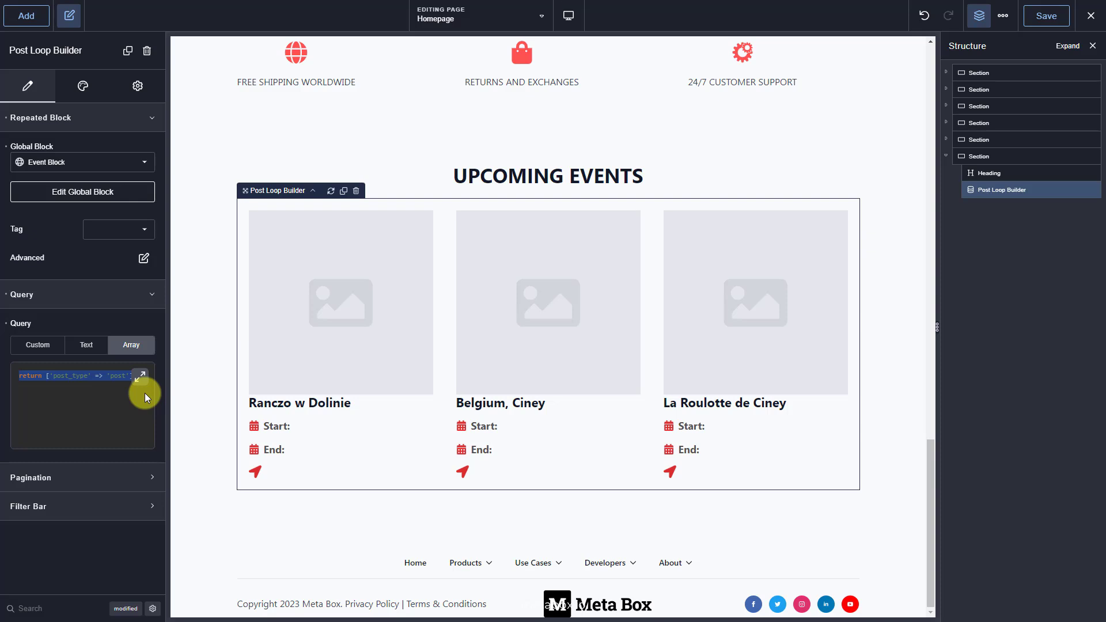
pyautogui.write("return [   'post_type' => 'event',   'posts_per_page'=> -1, ];")
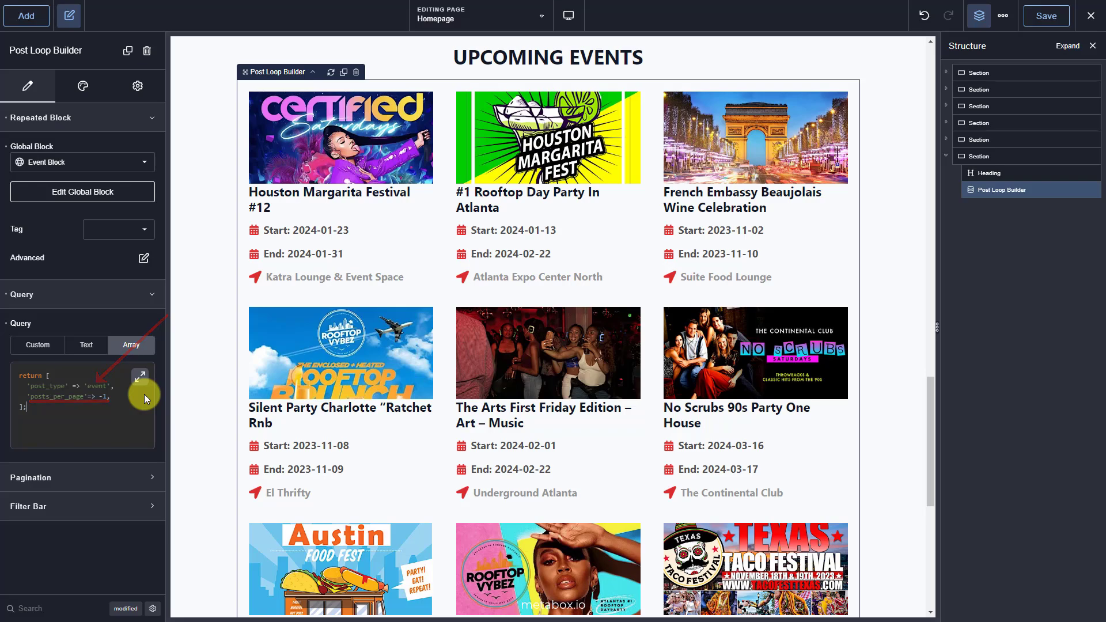
pyautogui.scroll(-5, 823, 292)
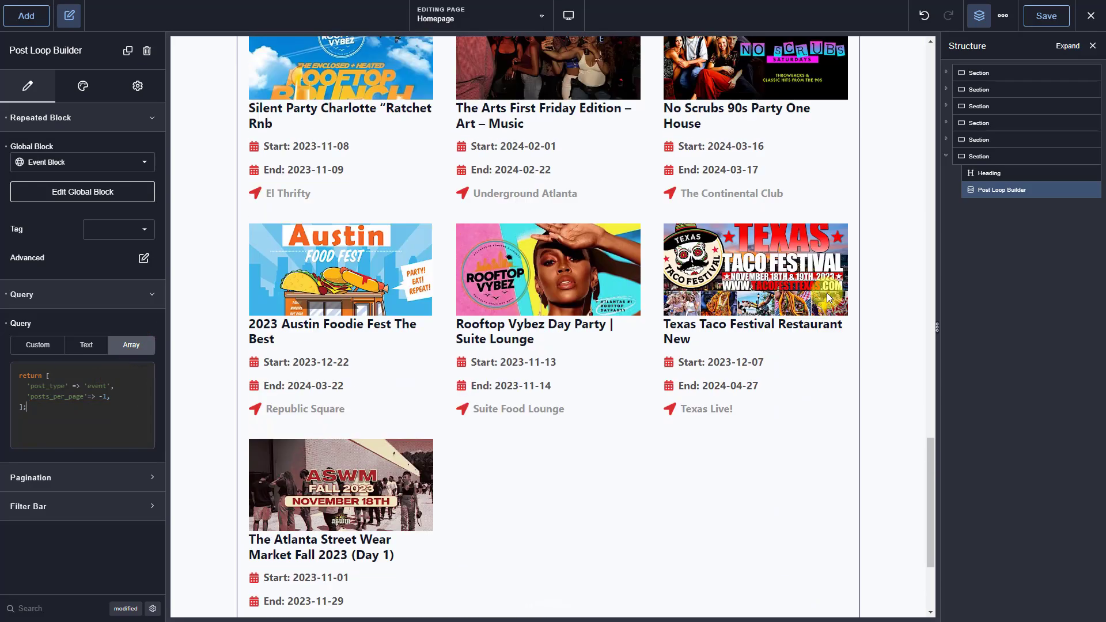
pyautogui.scroll(5, 828, 293)
# Add 'meta_key' => 'end_date', 'meta_compare' => '>=' and 'meta_value' => date('Y-m-d') to the event query array
pyautogui.click(127, 396)
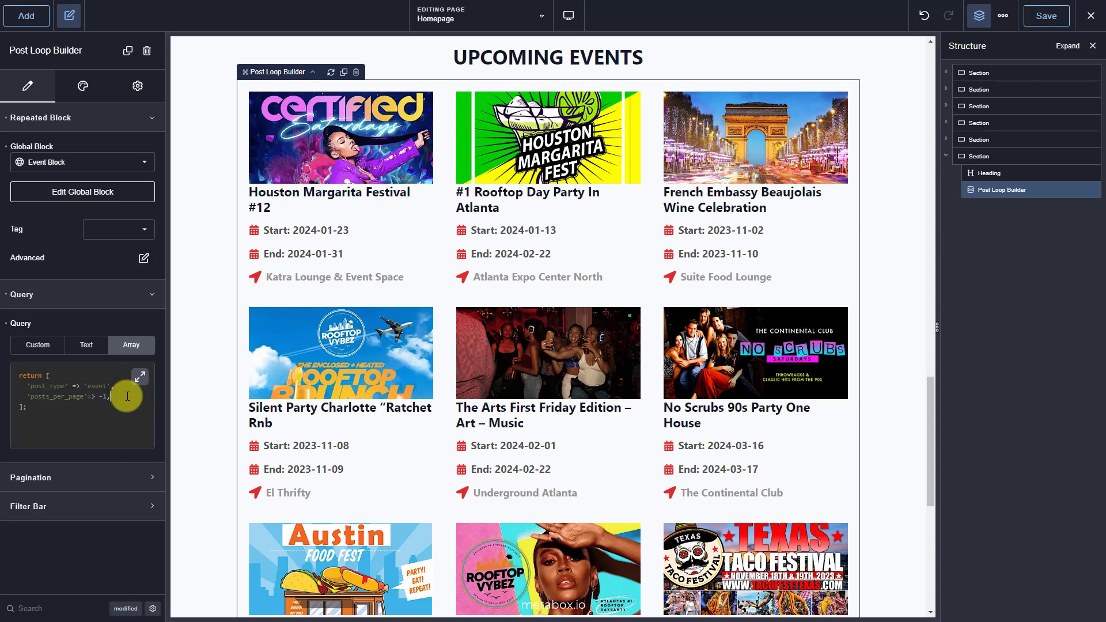
pyautogui.press('Return')
pyautogui.write("'meta_key'=> 'end_date',")
pyautogui.press('Return')
pyautogui.write("'meta_compare'=> '>=',")
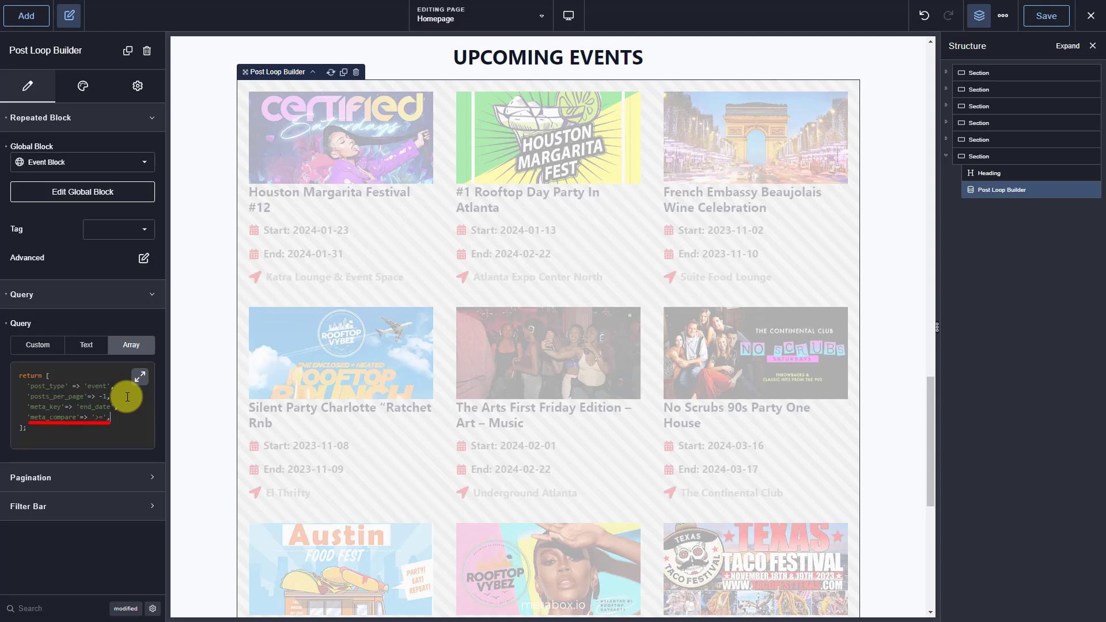
pyautogui.press('Return')
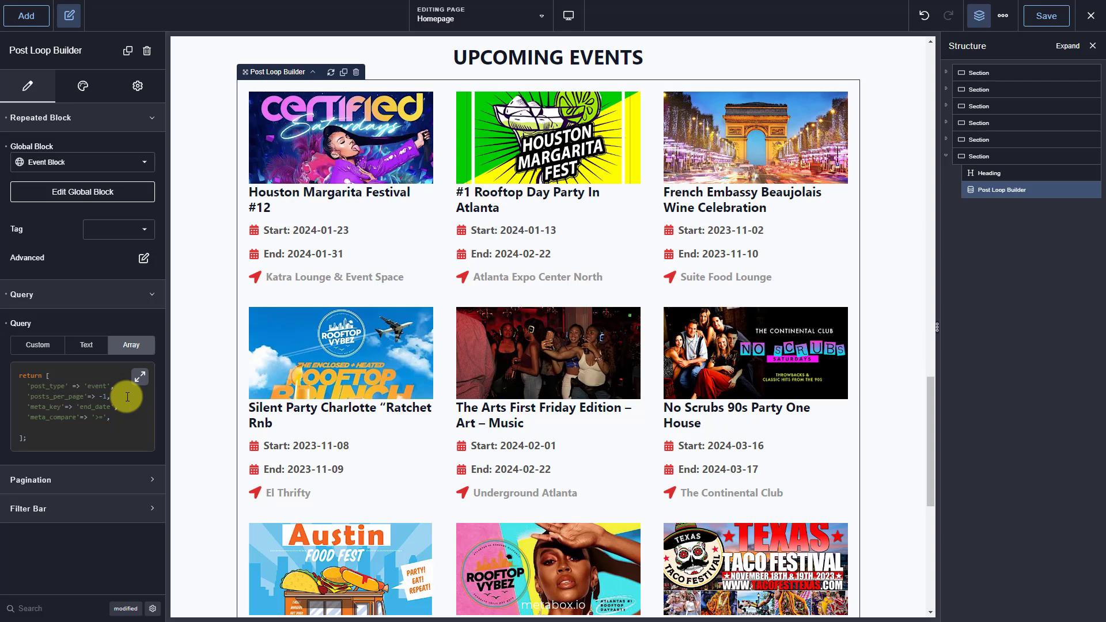
pyautogui.write("'meta_value'=>date('Y-m-d'),")
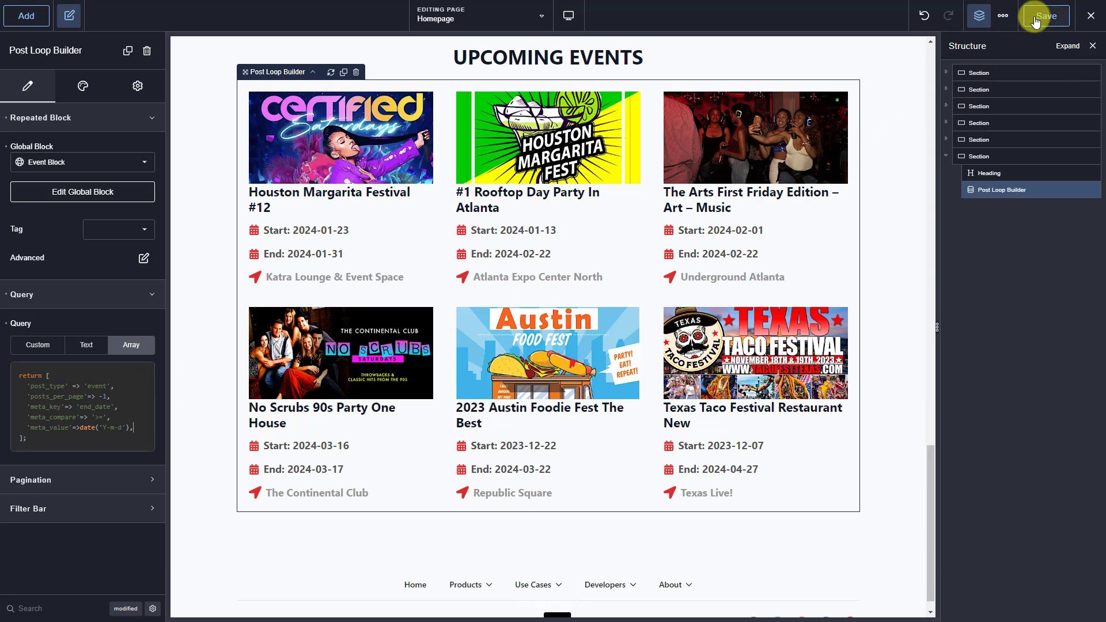
# Exit the builder to the Homepage's front end and check the filtered Upcoming Events section
pyautogui.click(1087, 17)
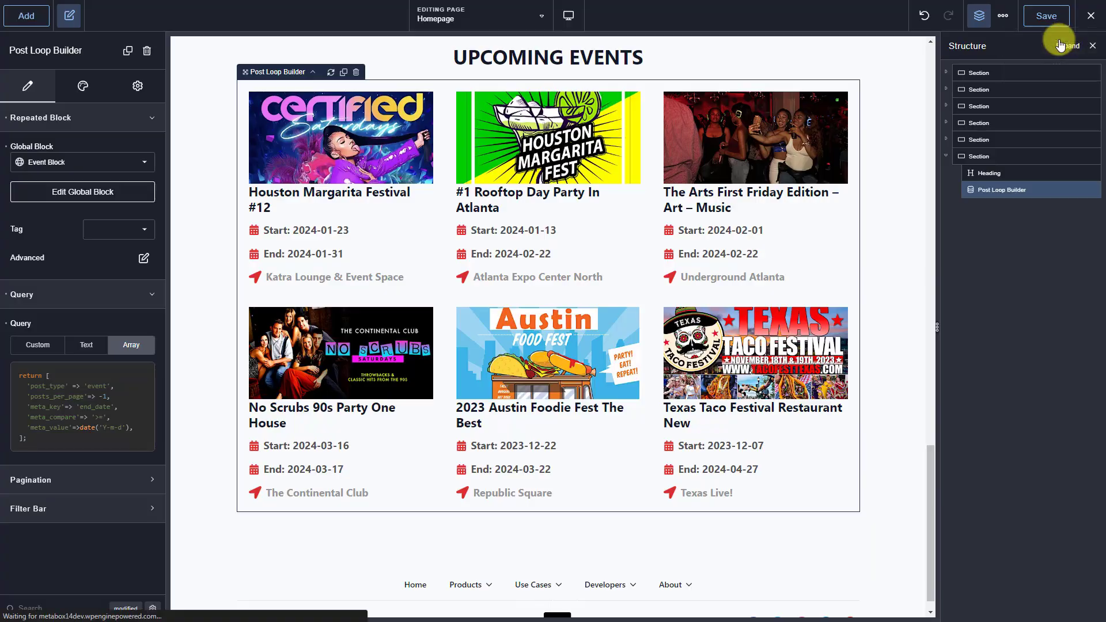
pyautogui.click(1058, 40)
pyautogui.scroll(-5, 1058, 40)
pyautogui.scroll(-15, 1058, 43)
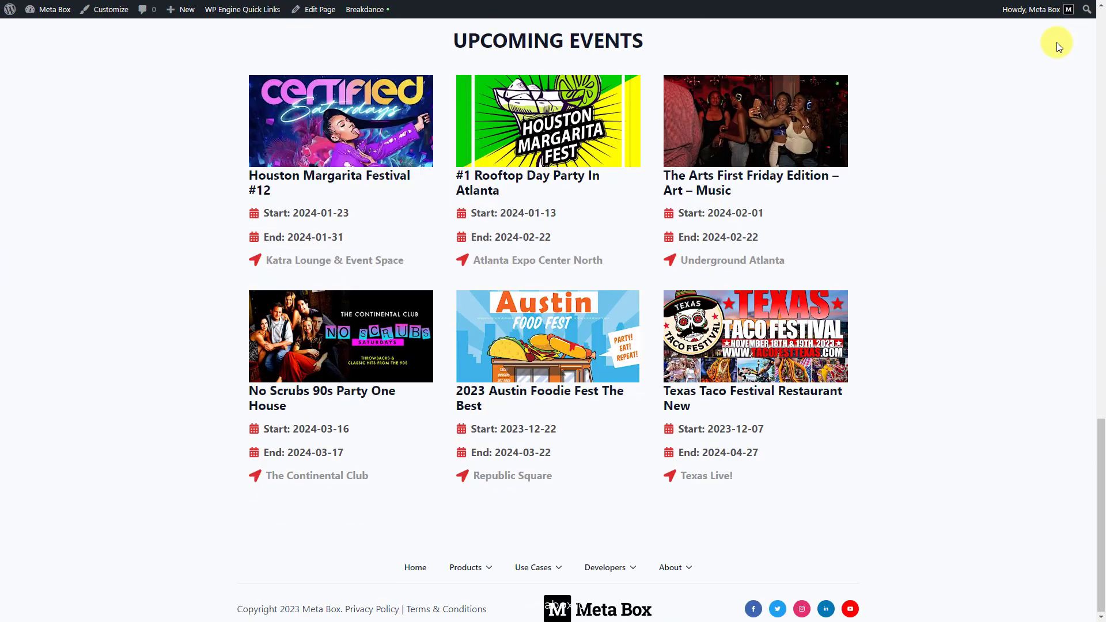